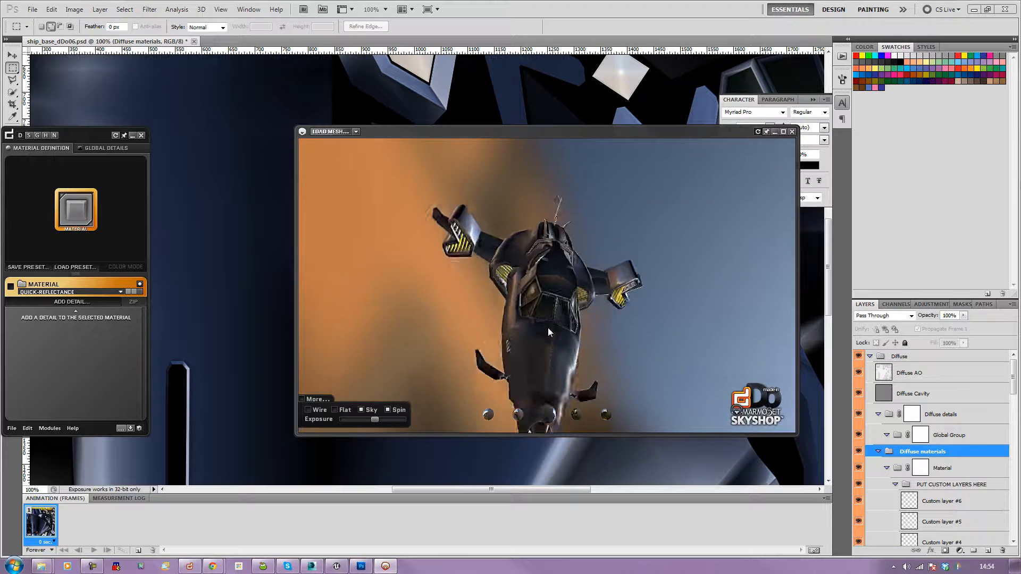
# Step: Inspect the ship from several angles in the 3D preview, toggling the wireframe and flat displays on and off
pyautogui.moveTo(576, 318); pyautogui.dragTo(528, 402)
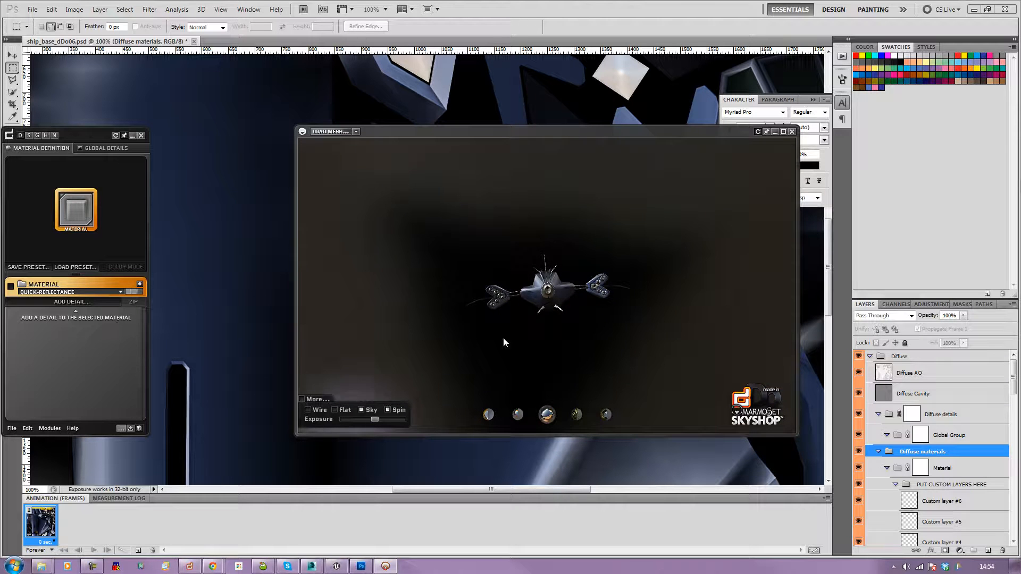
pyautogui.moveTo(572, 309); pyautogui.dragTo(634, 260)
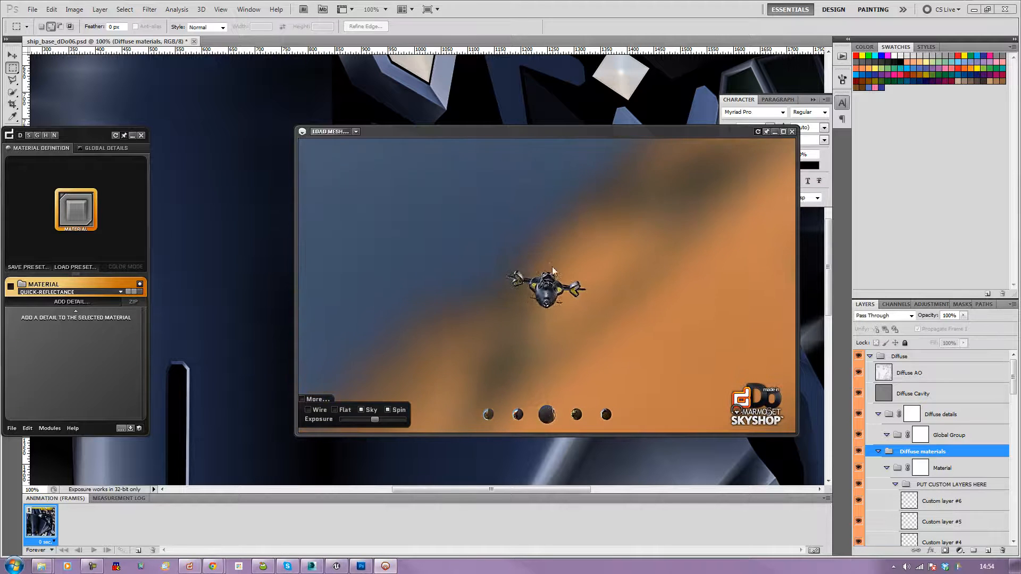
pyautogui.scroll(5, 309, 340)
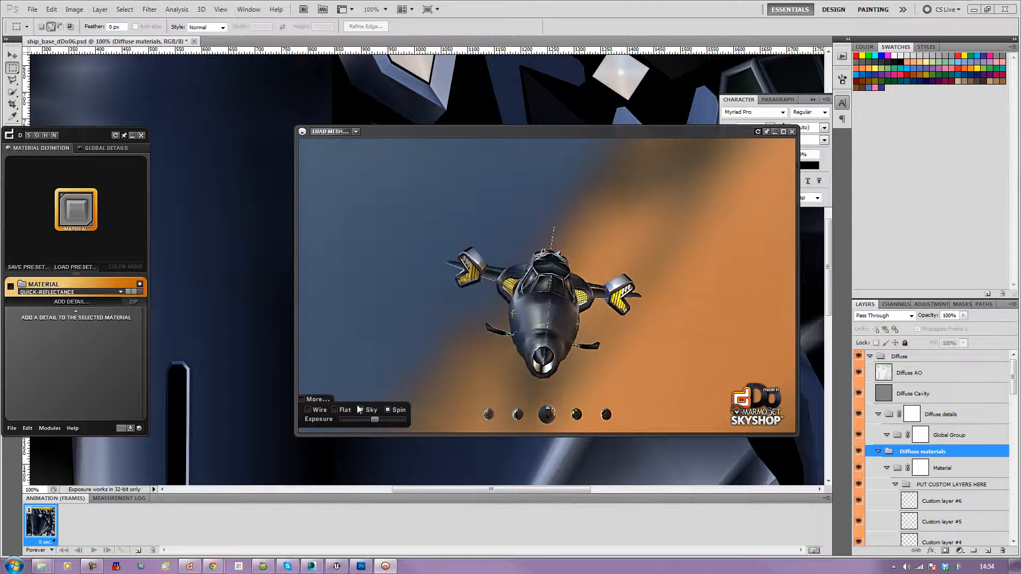
pyautogui.click(307, 410)
pyautogui.click(308, 410)
pyautogui.click(338, 409)
pyautogui.click(337, 409)
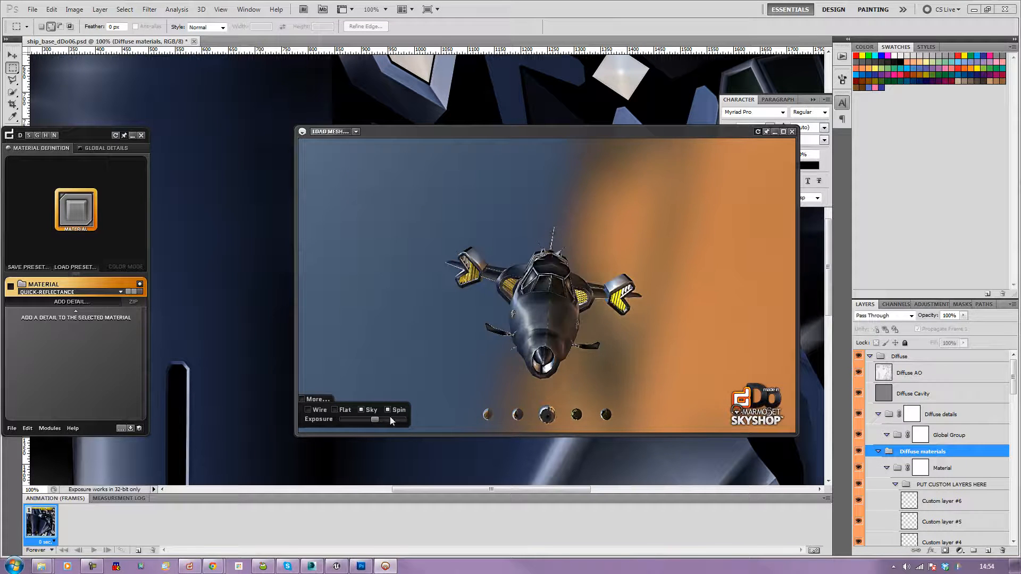
# Step: Raise the 3D preview's exposure slightly and light the ship with the second sky environment
pyautogui.moveTo(373, 419); pyautogui.dragTo(379, 421)
pyautogui.click(519, 416)
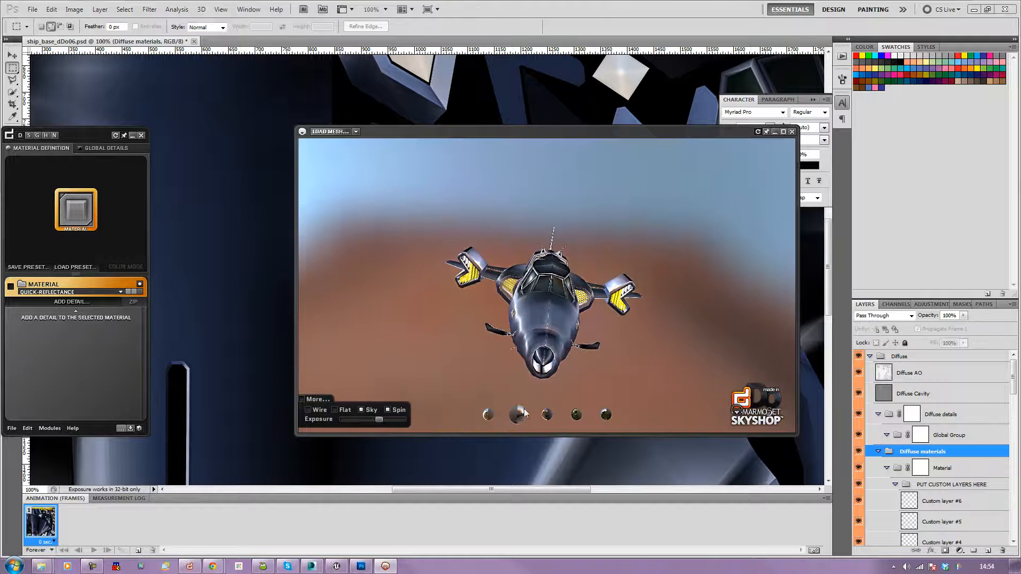
pyautogui.moveTo(513, 349); pyautogui.dragTo(489, 354)
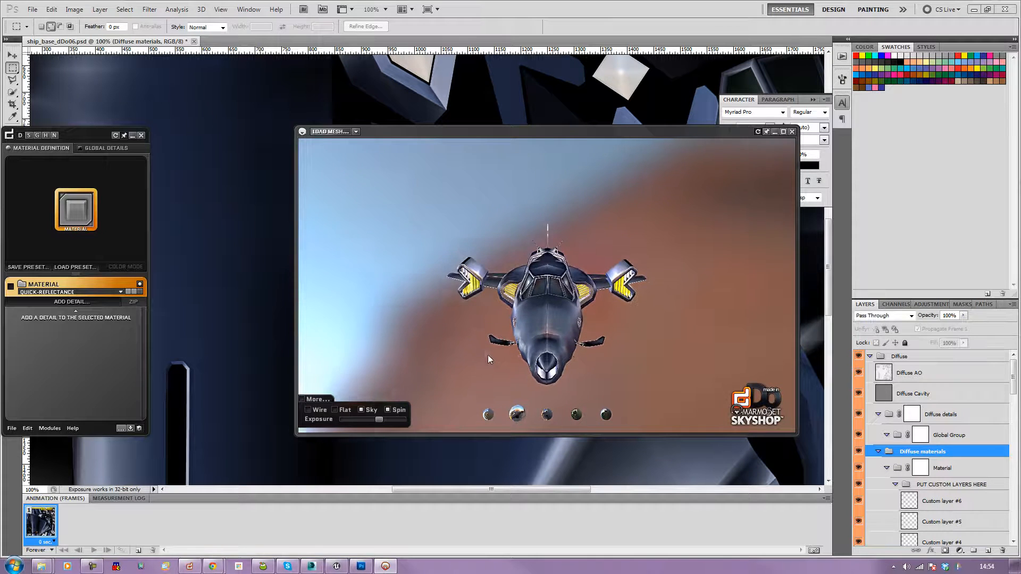
# Step: Load the PeeledPaintMetal preset onto the ship's material with Normal quality
pyautogui.moveTo(79, 132); pyautogui.dragTo(184, 94)
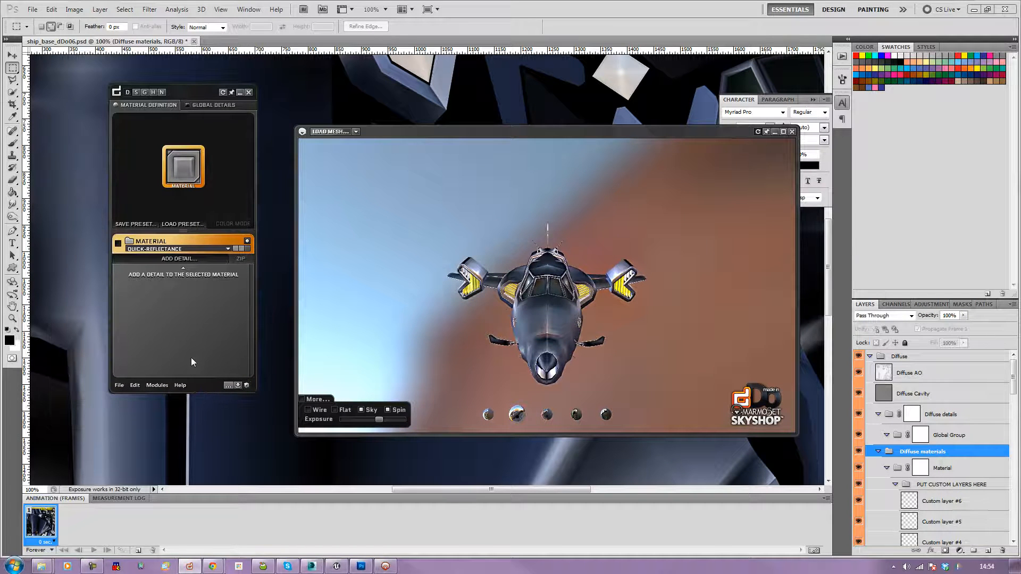
pyautogui.click(181, 224)
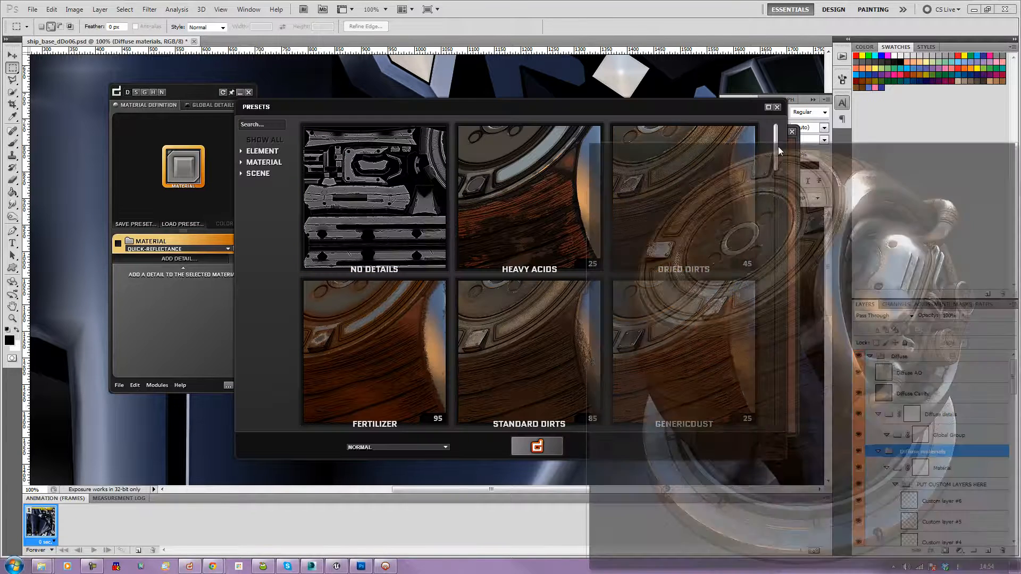
pyautogui.moveTo(778, 145)
pyautogui.mouseDown()
pyautogui.moveTo(796, 318)
pyautogui.moveTo(802, 279)
pyautogui.moveTo(807, 395)
pyautogui.moveTo(778, 406)
pyautogui.moveTo(789, 273)
pyautogui.moveTo(789, 299)
pyautogui.moveTo(778, 123)
pyautogui.moveTo(775, 271)
pyautogui.moveTo(780, 217)
pyautogui.mouseUp()
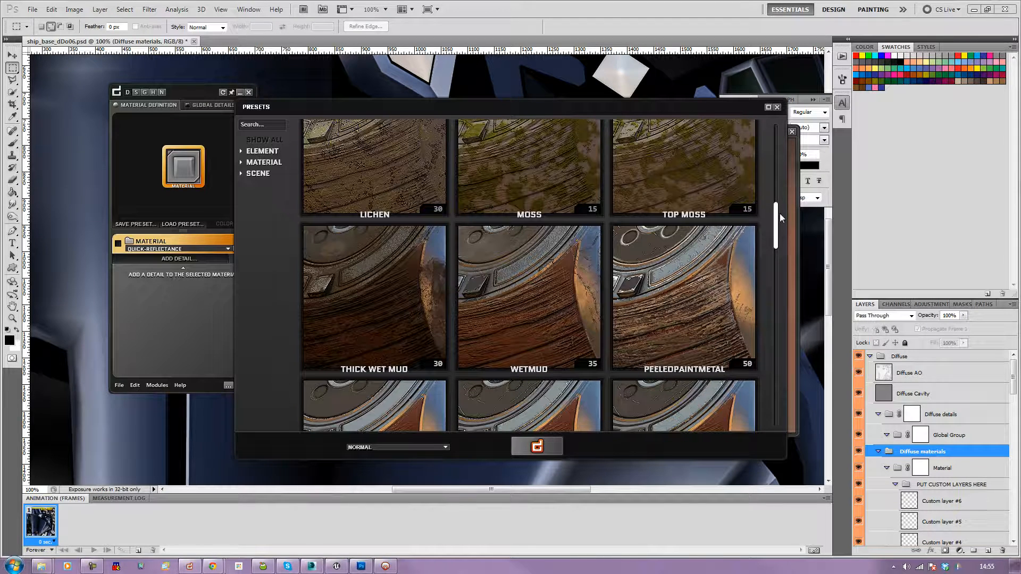
pyautogui.click(729, 285)
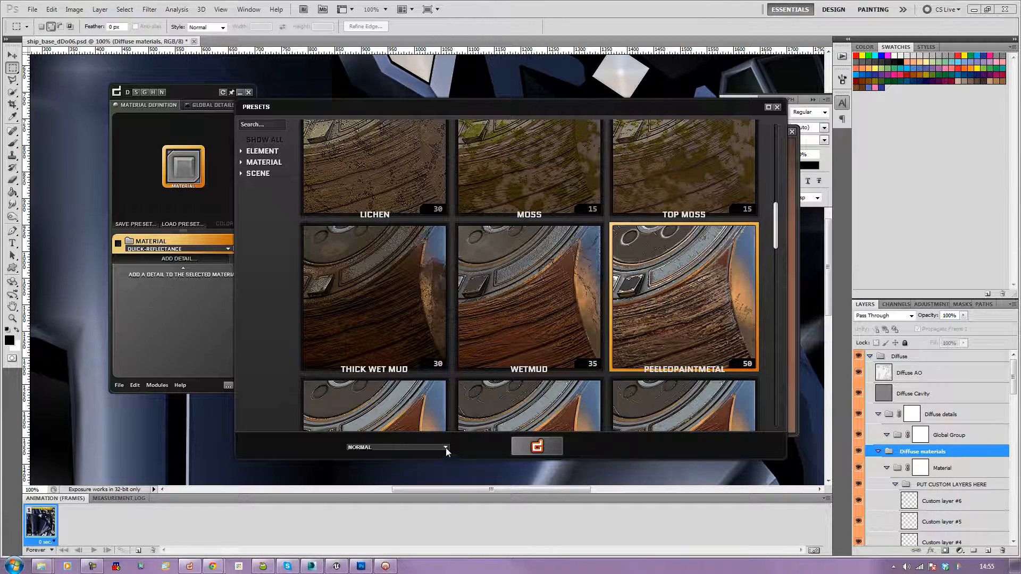
pyautogui.click(535, 448)
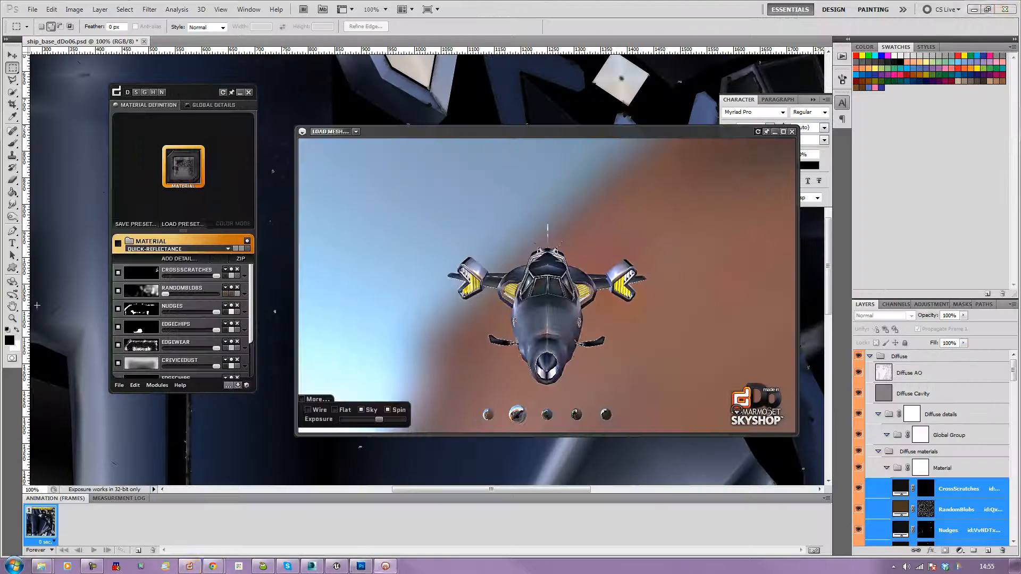
# Step: Increase the RandomBlobs detail's strength slightly and check the ship's worn material from several angles
pyautogui.moveTo(525, 321); pyautogui.dragTo(710, 381)
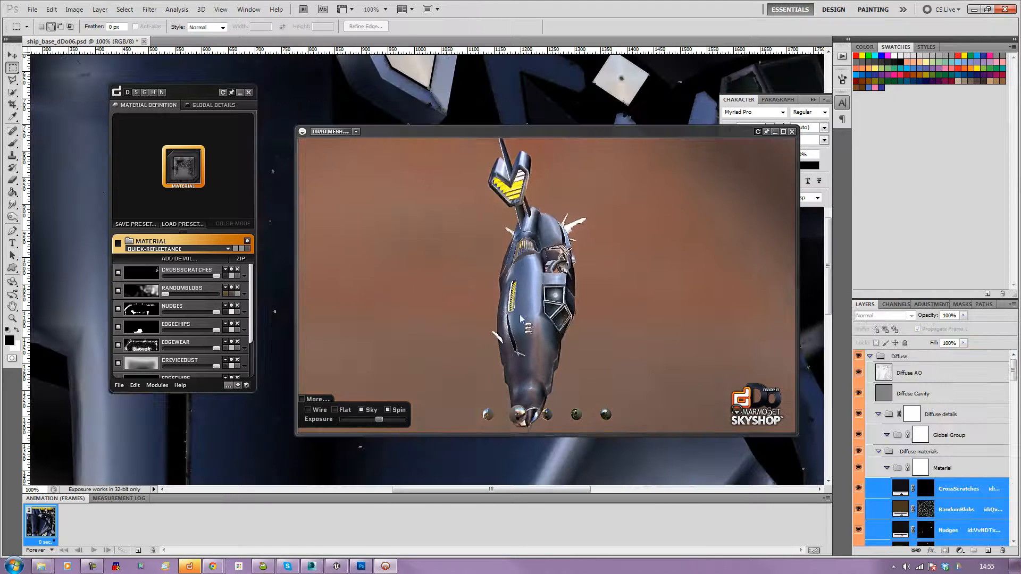
pyautogui.moveTo(519, 314); pyautogui.dragTo(666, 355)
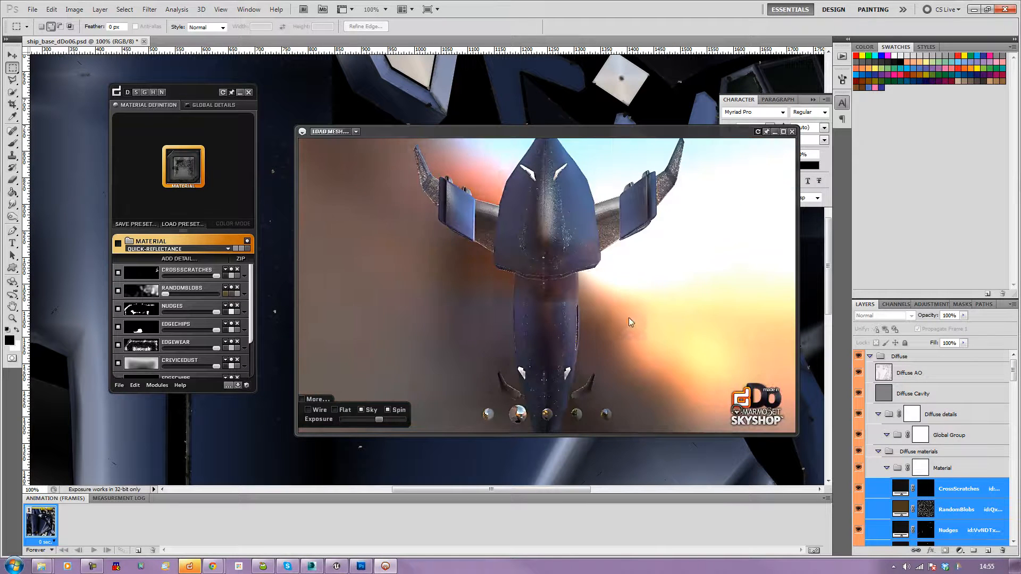
pyautogui.moveTo(562, 202); pyautogui.dragTo(505, 246)
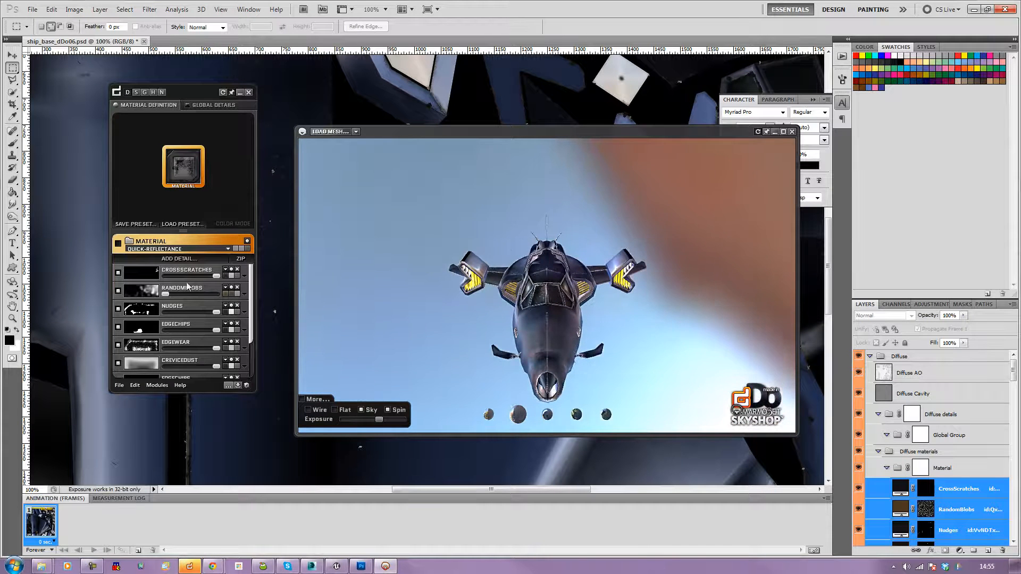
pyautogui.moveTo(174, 293); pyautogui.dragTo(177, 292)
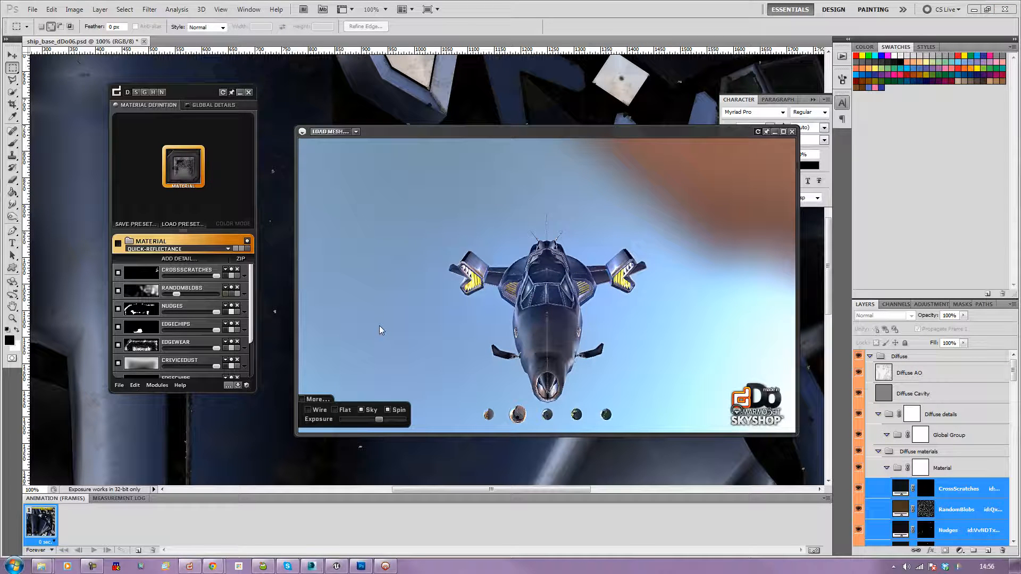
pyautogui.moveTo(462, 348); pyautogui.dragTo(490, 304)
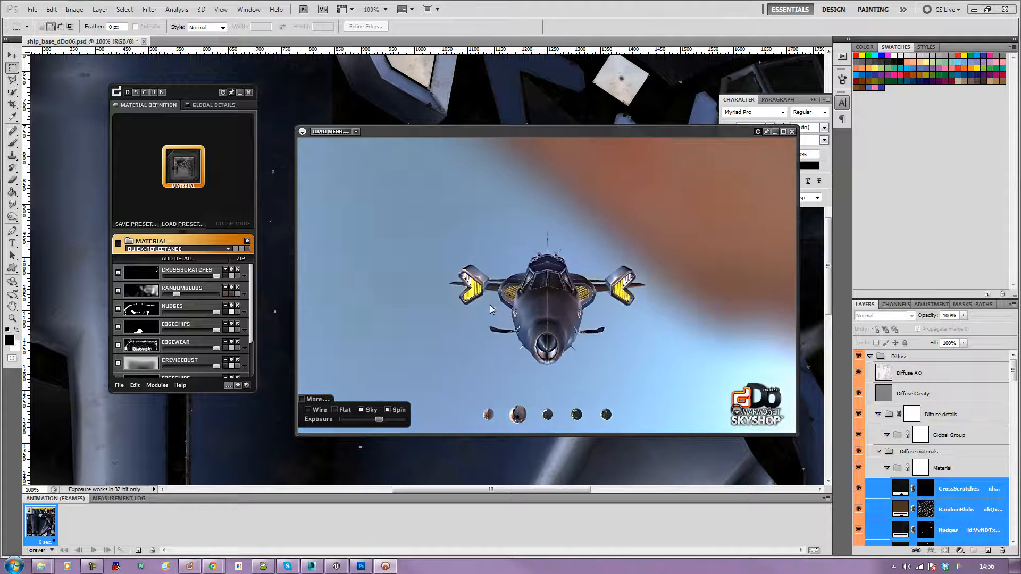
pyautogui.moveTo(407, 324); pyautogui.dragTo(468, 306)
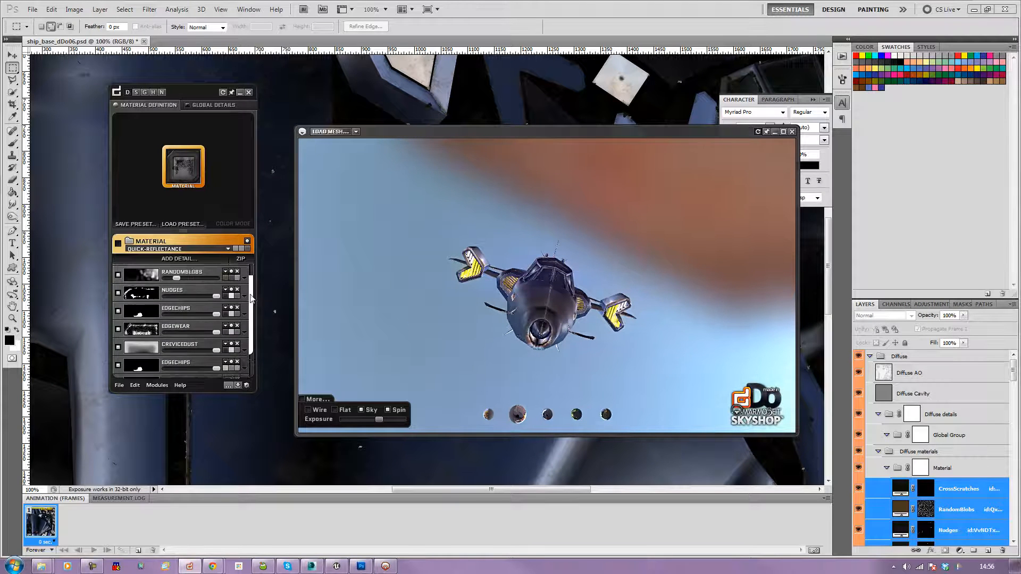
pyautogui.moveTo(249, 255); pyautogui.dragTo(235, 352)
# Step: Add a FatEdgeGrime detail to the global group with level 75 and edge fatness 2
pyautogui.click(213, 106)
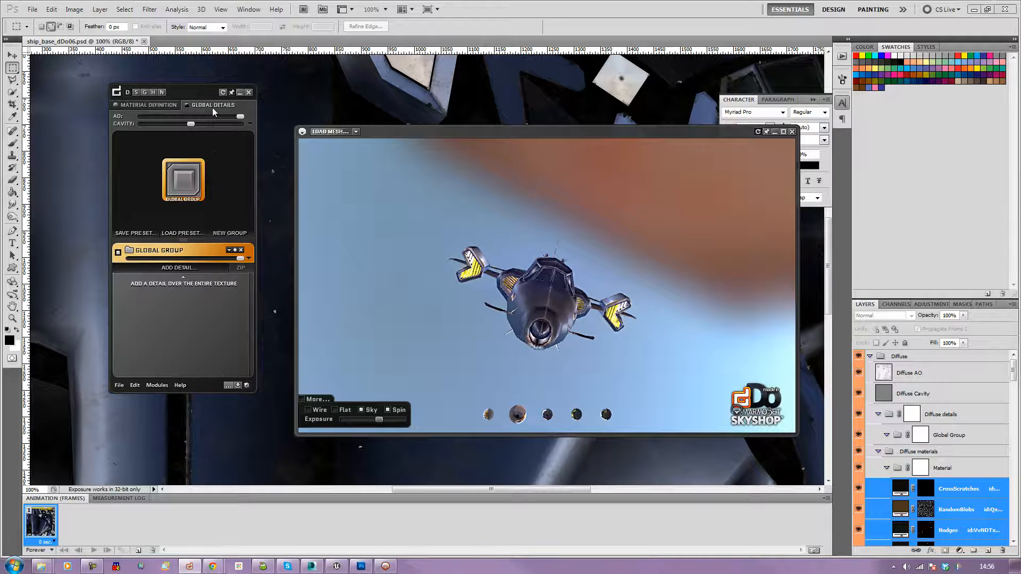
pyautogui.click(191, 269)
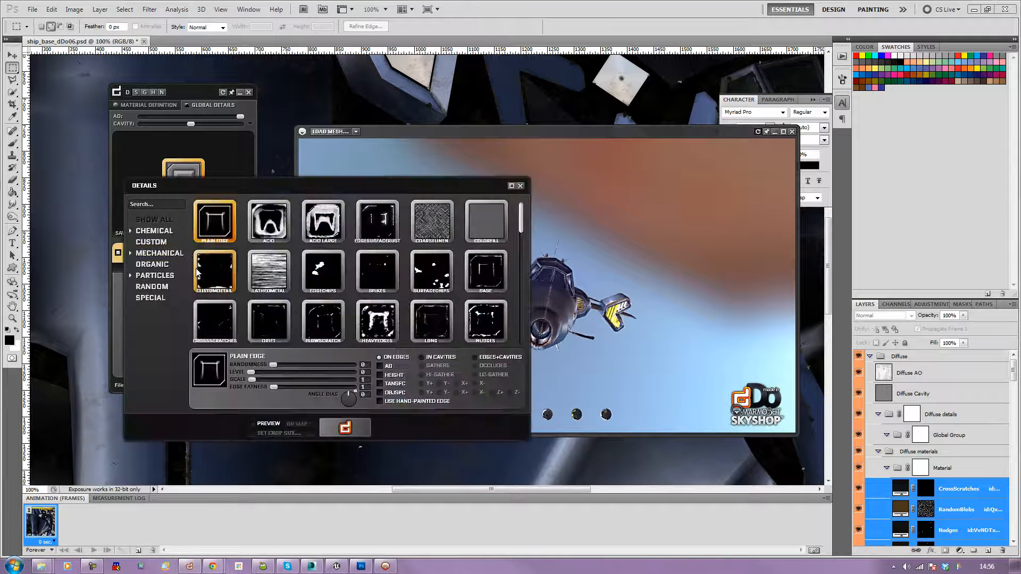
pyautogui.scroll(-2, 520, 241)
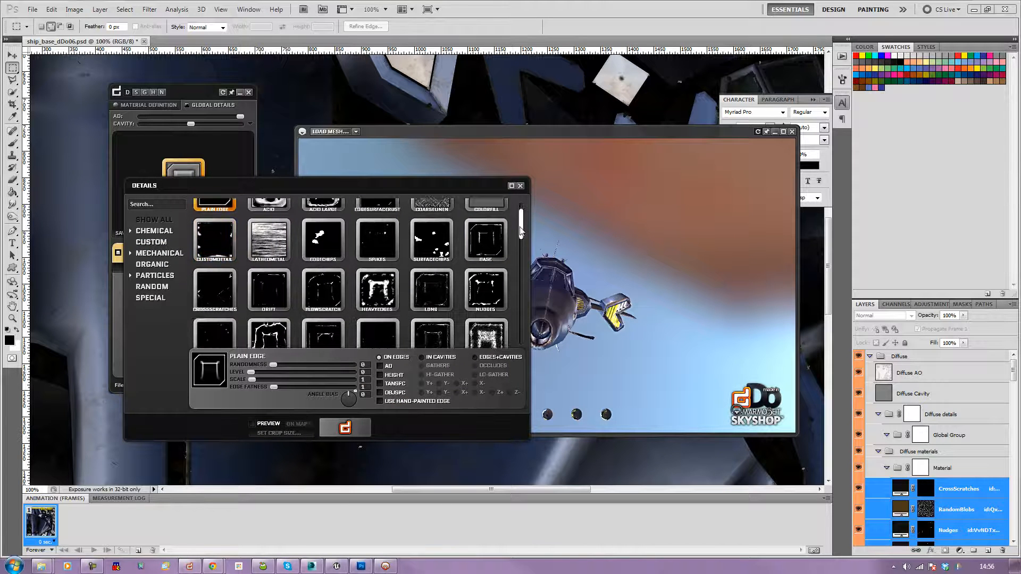
pyautogui.moveTo(521, 239)
pyautogui.mouseDown()
pyautogui.moveTo(531, 336)
pyautogui.moveTo(532, 261)
pyautogui.mouseUp()
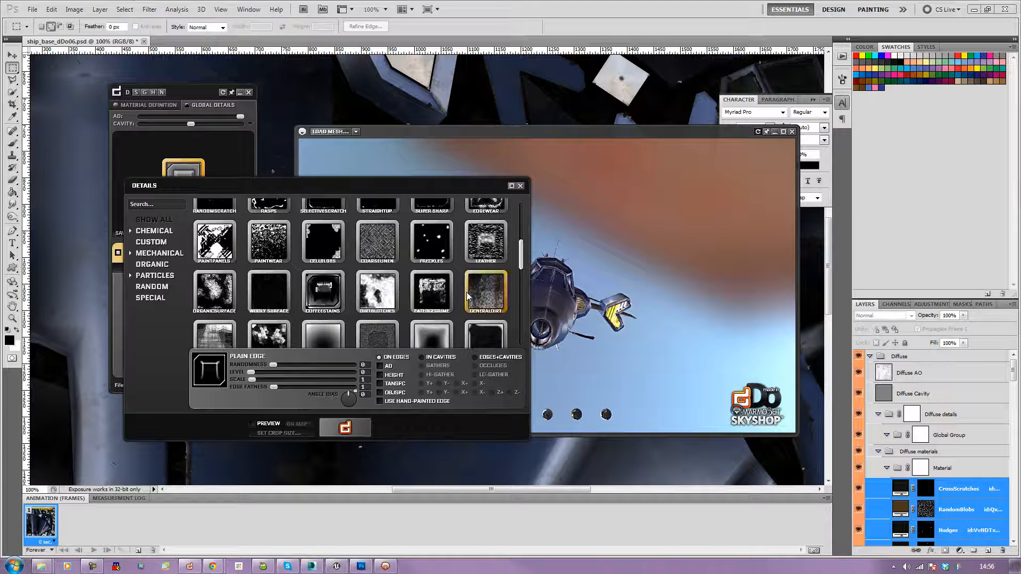
pyautogui.click(445, 302)
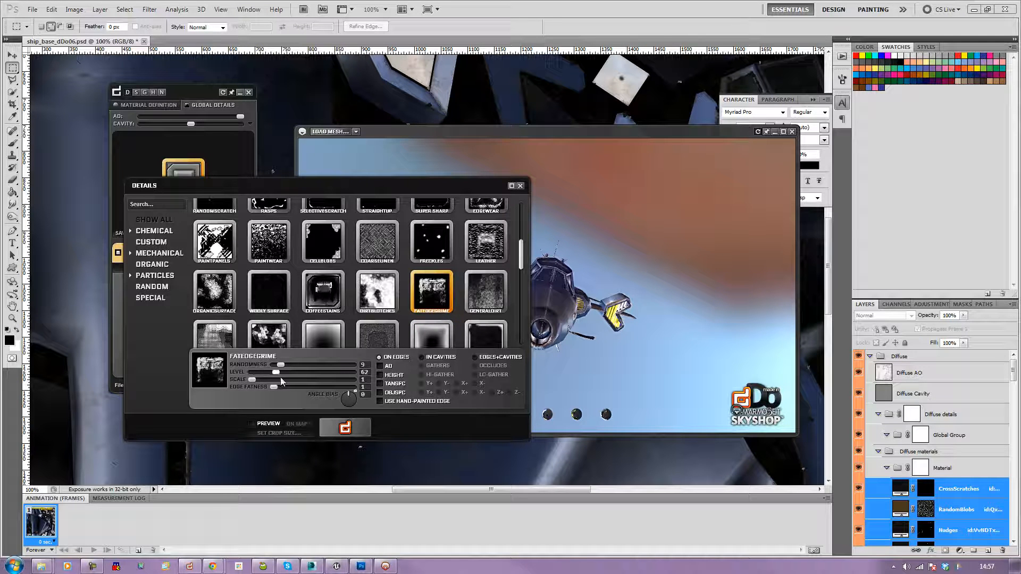
pyautogui.moveTo(301, 378); pyautogui.dragTo(283, 378)
pyautogui.click(345, 432)
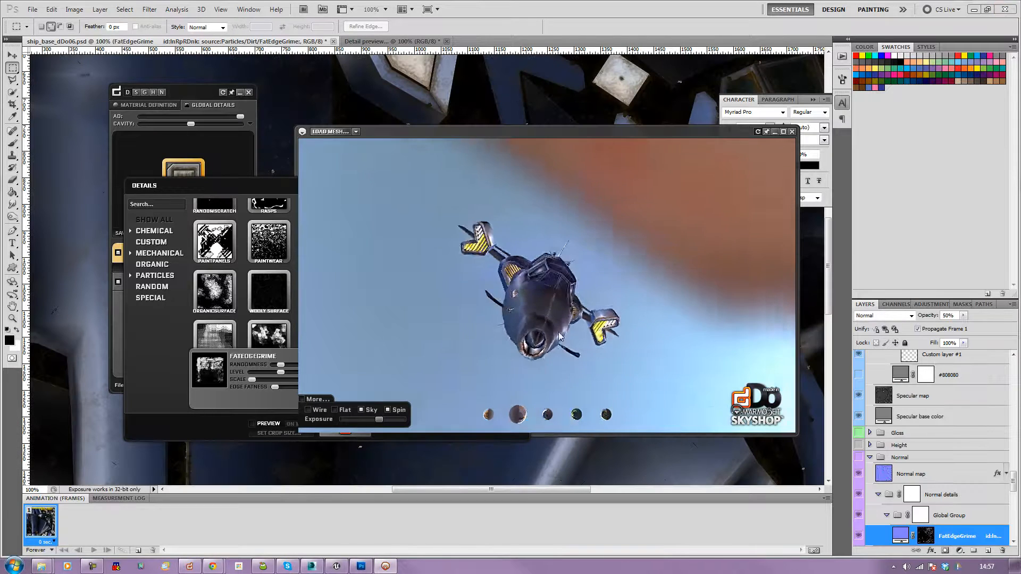
# Step: Inspect the edge grime on the ship from the front and rear, and close the details browser
pyautogui.moveTo(494, 268); pyautogui.dragTo(532, 330)
pyautogui.scroll(3, 473, 373)
pyautogui.moveTo(473, 369); pyautogui.dragTo(585, 340)
pyautogui.moveTo(670, 338); pyautogui.dragTo(338, 226)
pyautogui.click(287, 184)
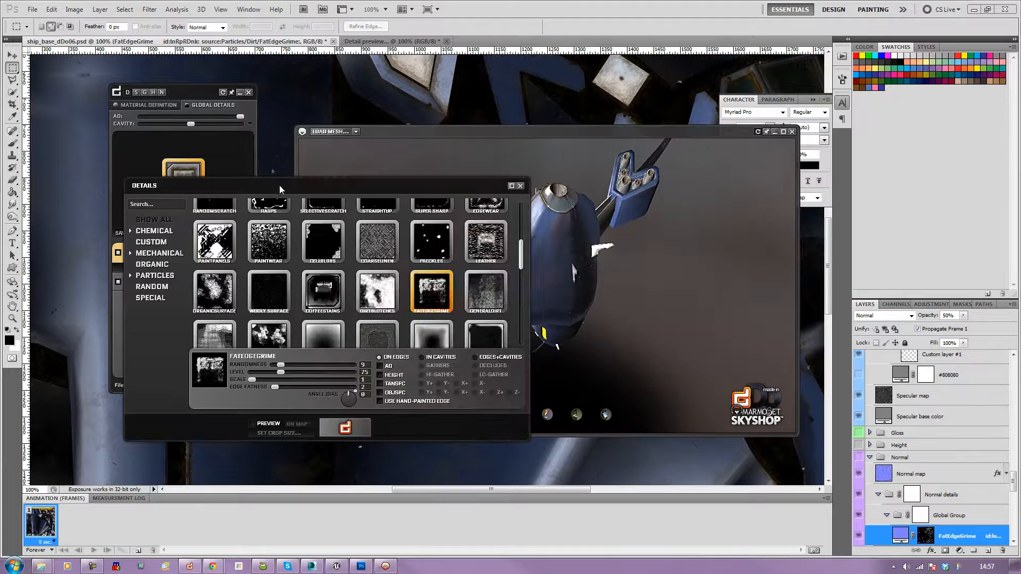
pyautogui.click(520, 185)
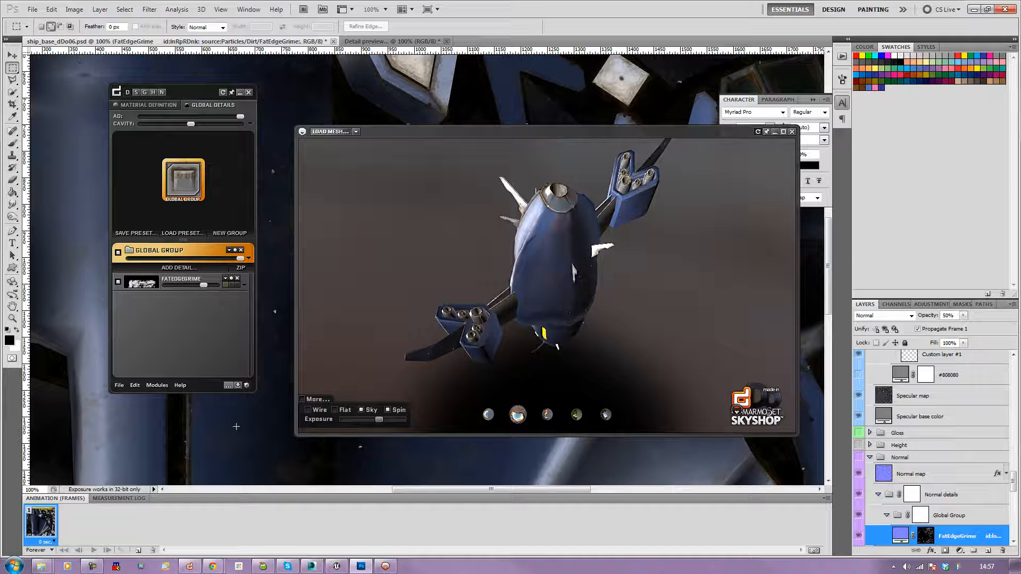
# Step: Open the texture map export settings and view the ship from the front in the 3D preview
pyautogui.click(237, 386)
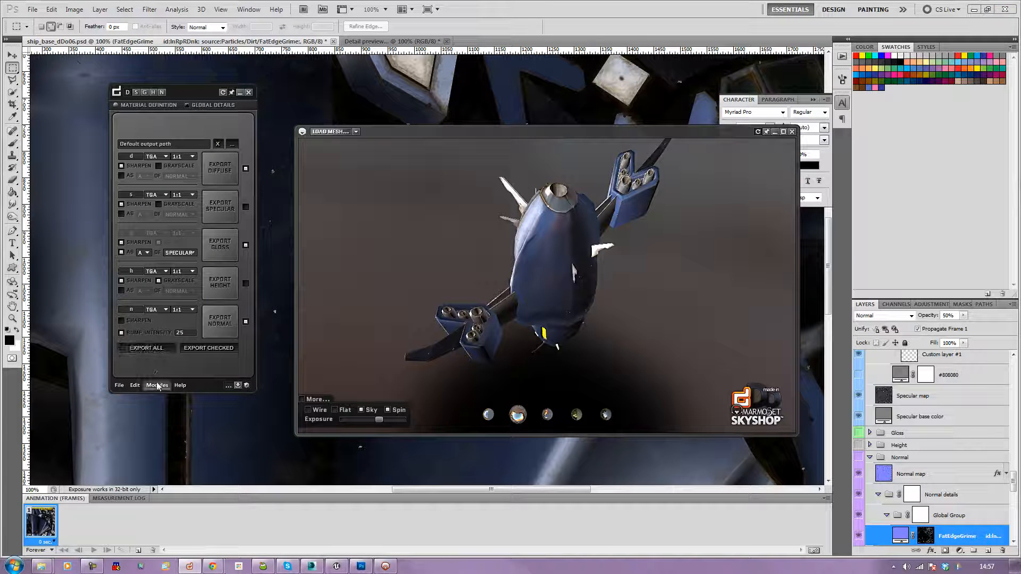
pyautogui.click(238, 386)
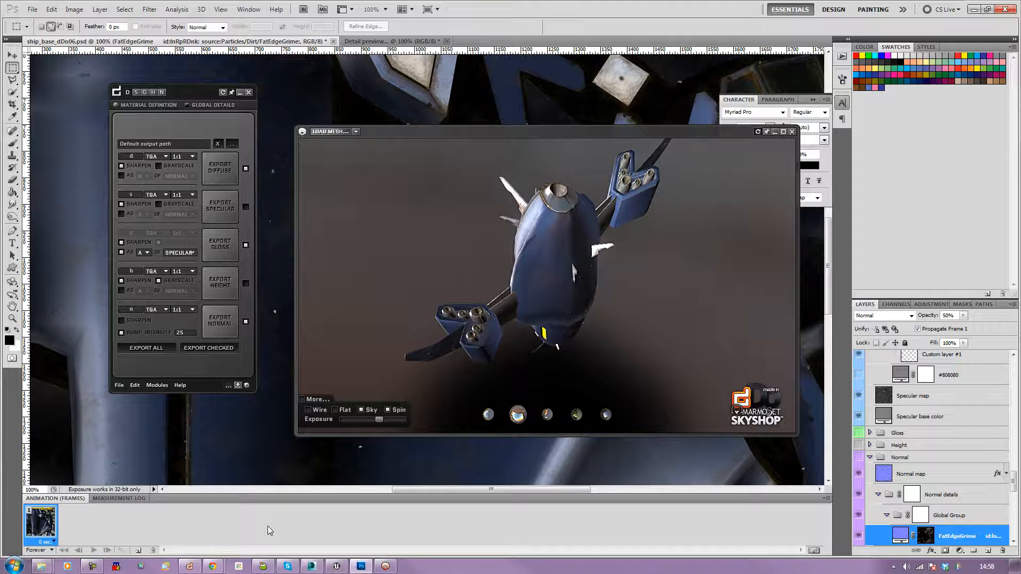
pyautogui.moveTo(541, 263); pyautogui.dragTo(537, 330)
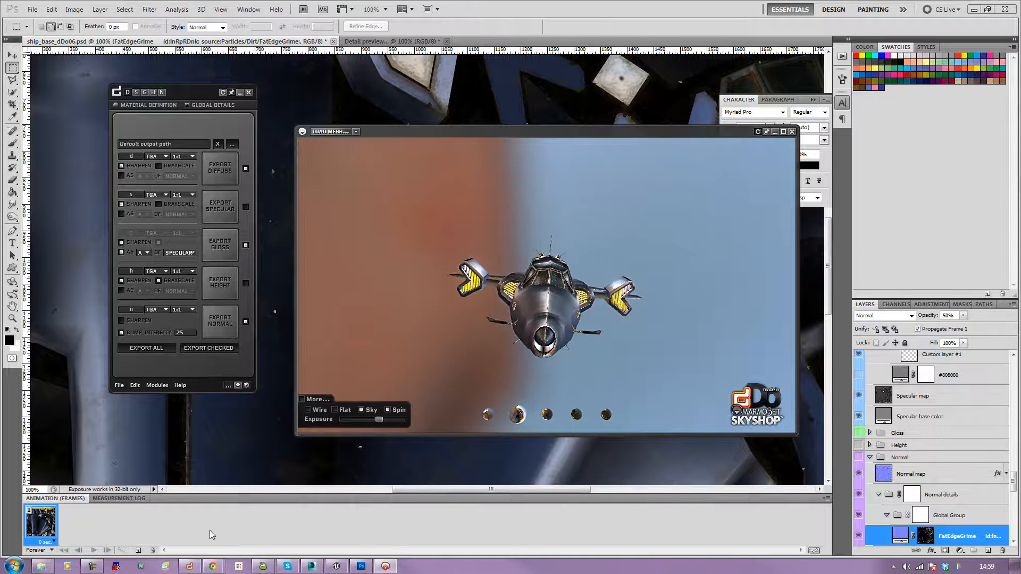
# Step: Close the 3D preview and the dDo window and switch to Unreal Editor
pyautogui.click(337, 567)
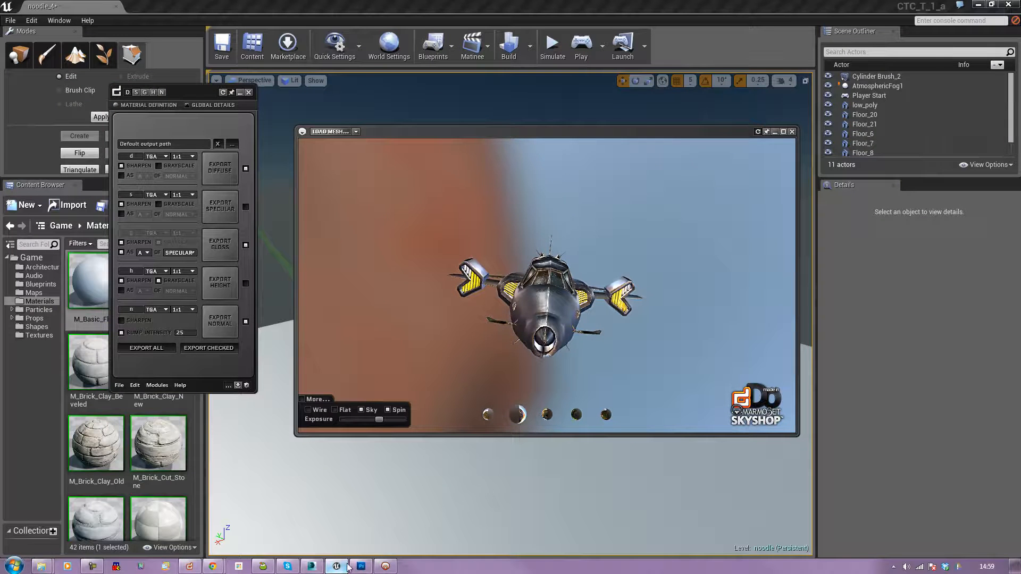
pyautogui.click(792, 131)
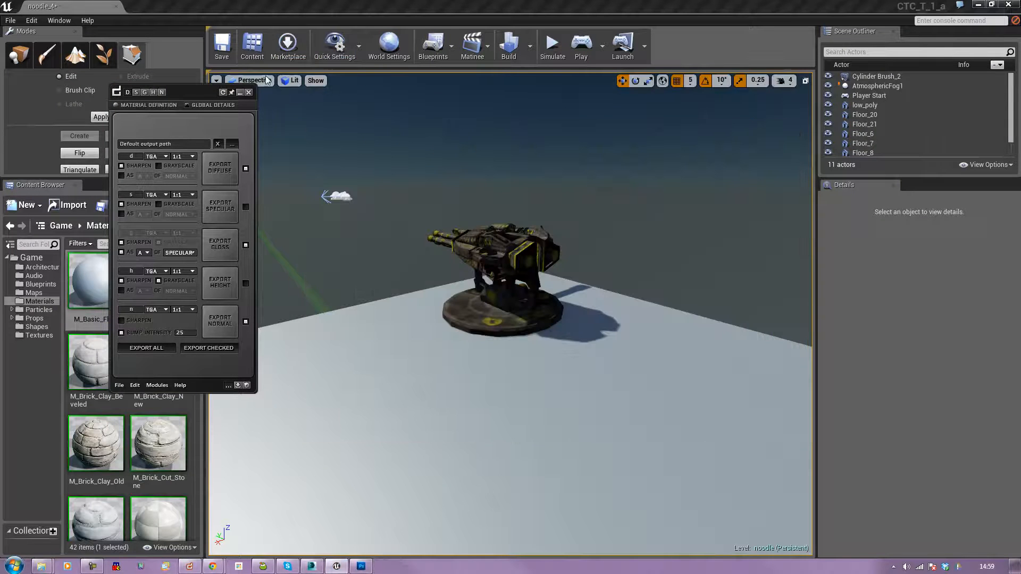
pyautogui.click(251, 93)
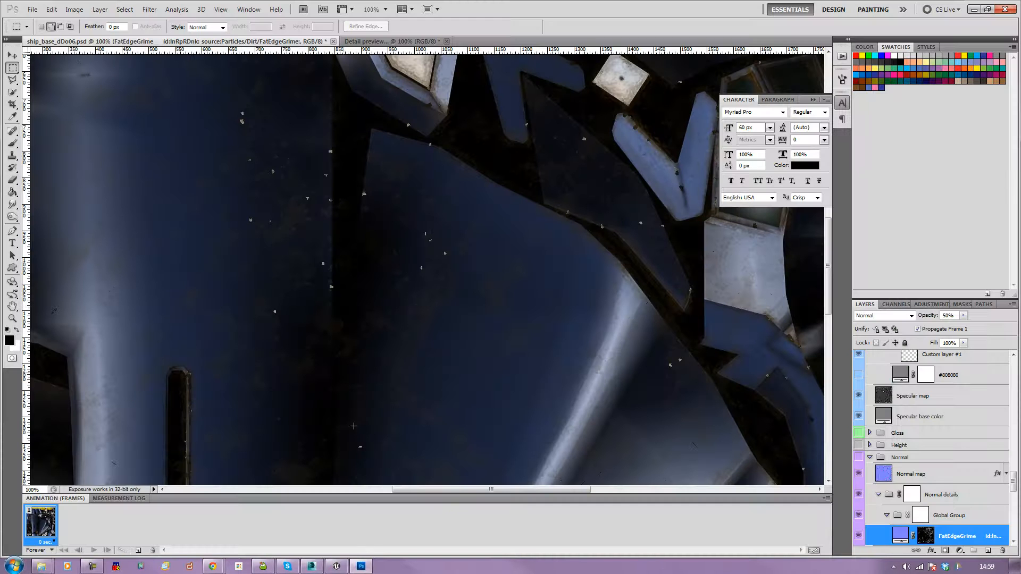
pyautogui.click(336, 566)
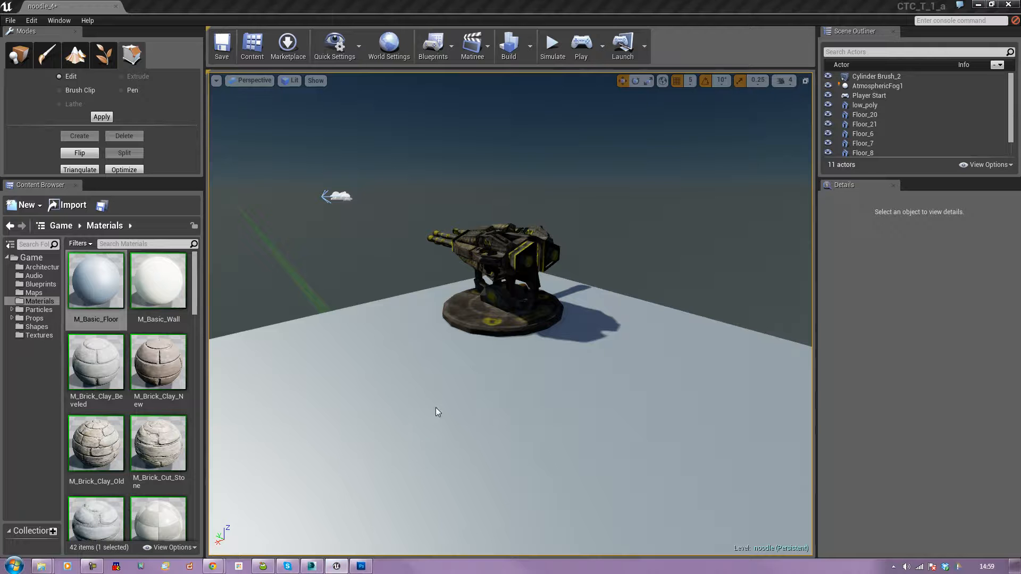
# Step: Open the Props folder of the game content and look through its assets
pyautogui.moveTo(478, 341); pyautogui.dragTo(433, 352, button='right')
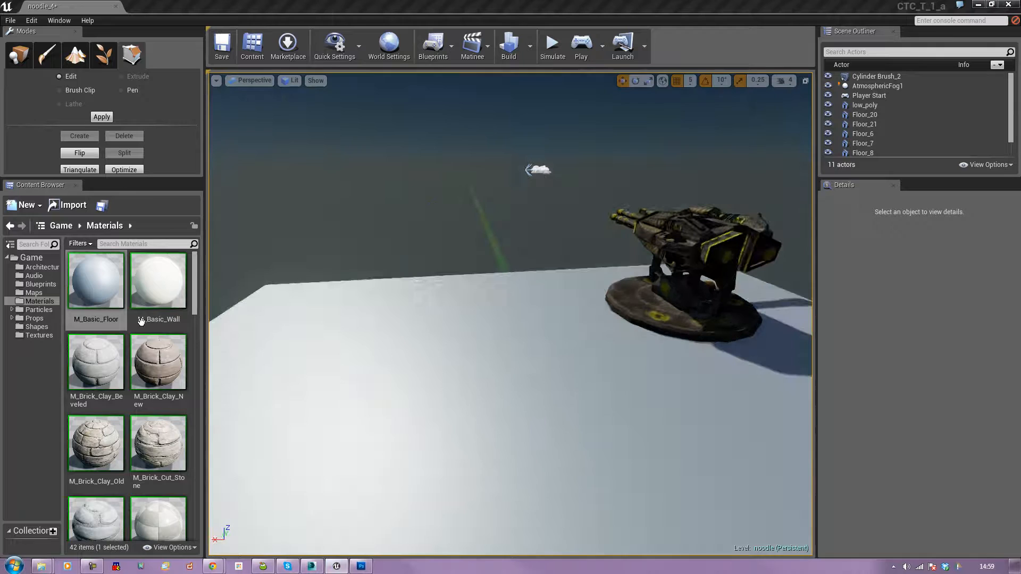
pyautogui.click(35, 311)
pyautogui.click(34, 318)
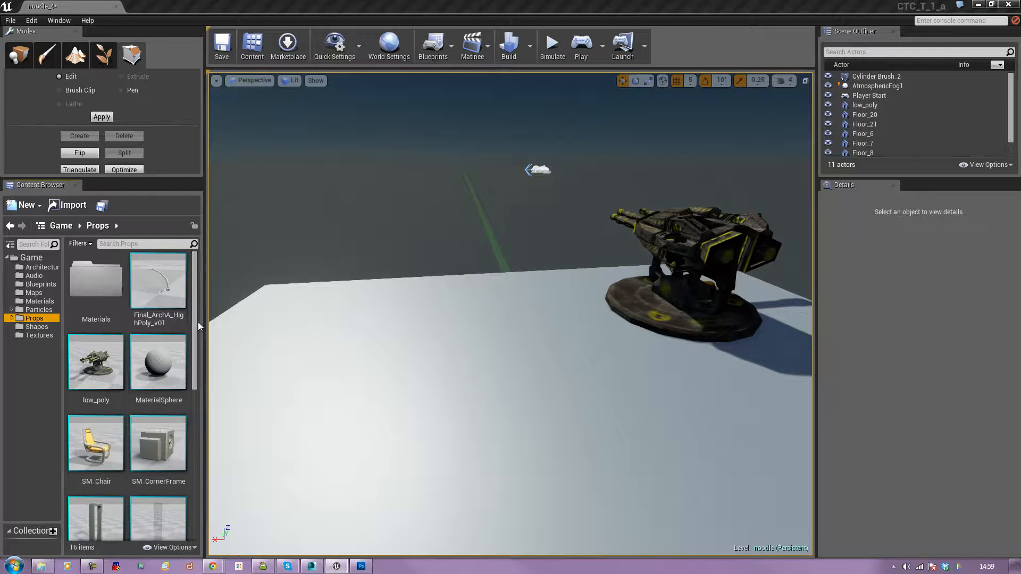
pyautogui.moveTo(196, 321); pyautogui.dragTo(196, 468)
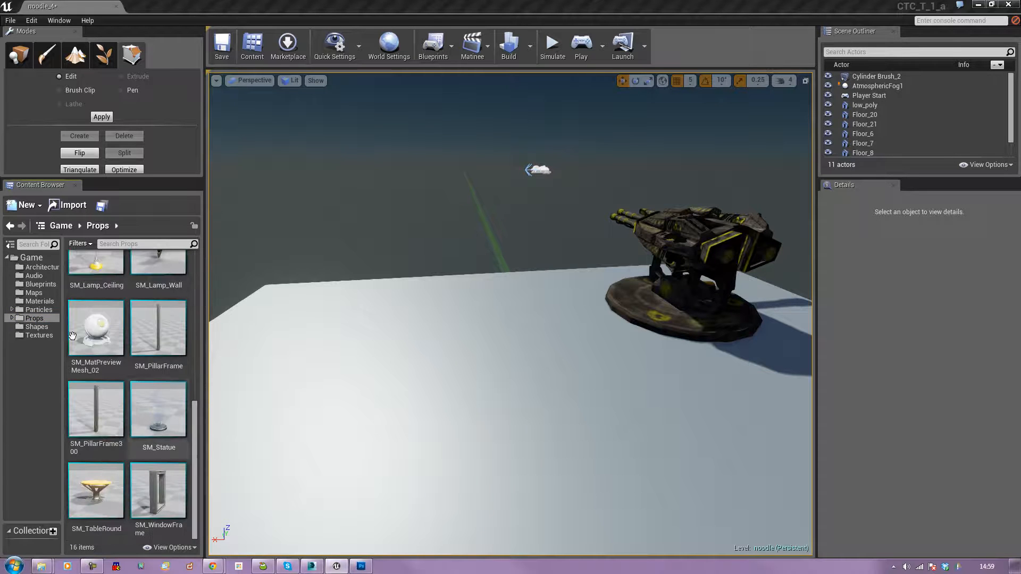
# Step: Create a folder named import_props inside the Props folder
pyautogui.rightClick(41, 319)
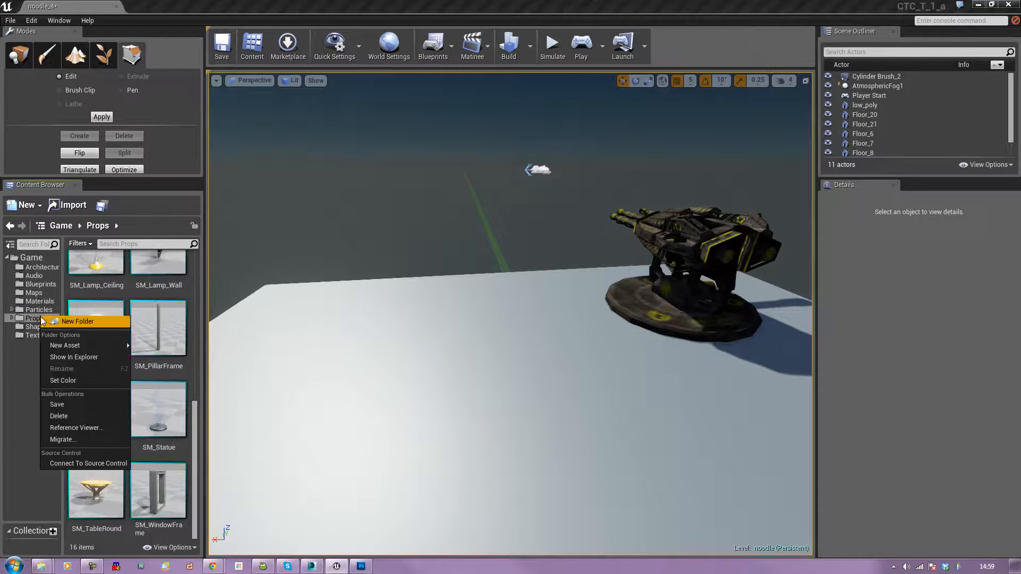
pyautogui.click(75, 322)
pyautogui.write('imported')
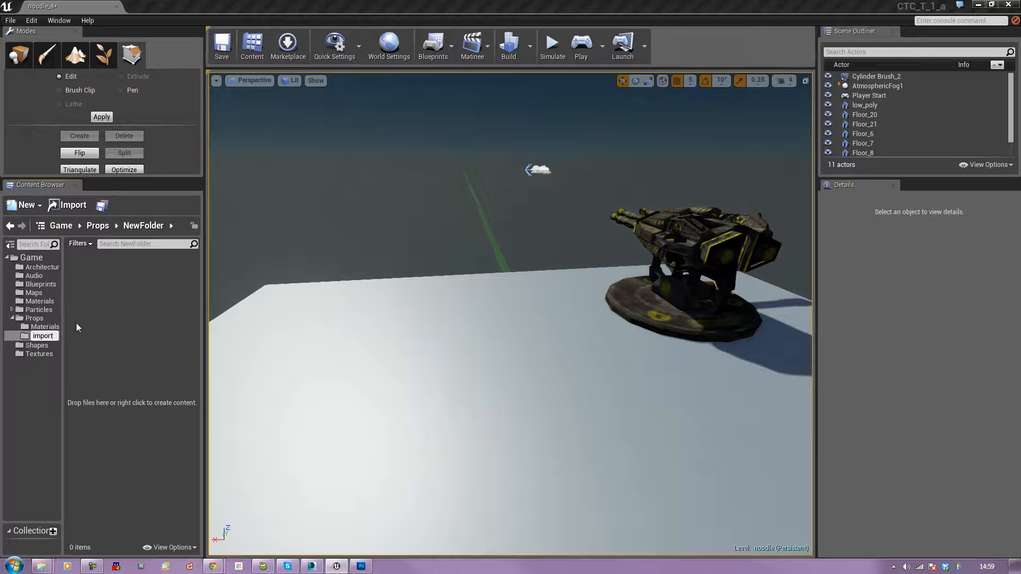
pyautogui.press('Return')
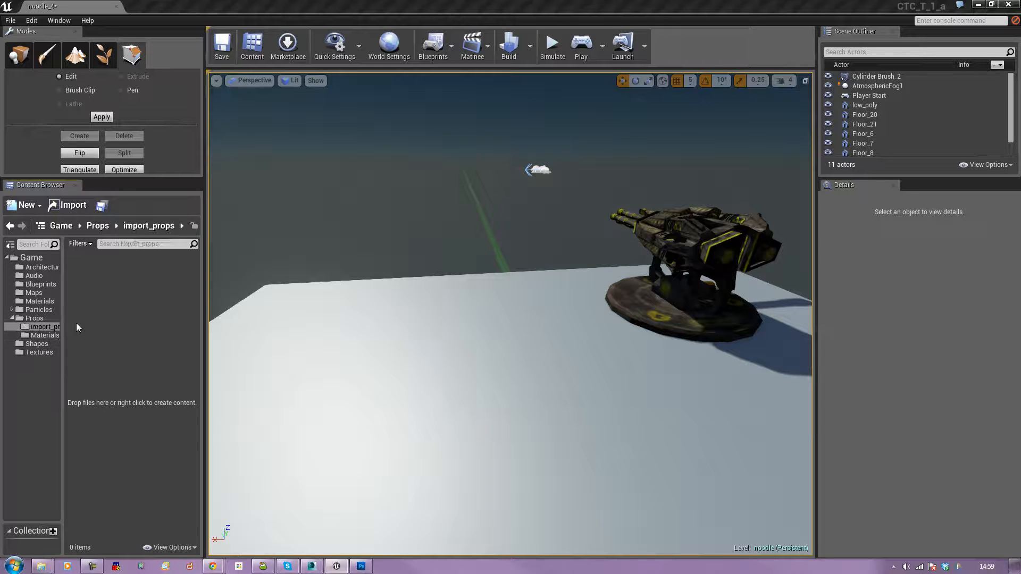
# Step: Move the low_poly mesh from the Props folder into the import_props folder
pyautogui.click(32, 318)
pyautogui.moveTo(149, 372); pyautogui.dragTo(101, 289)
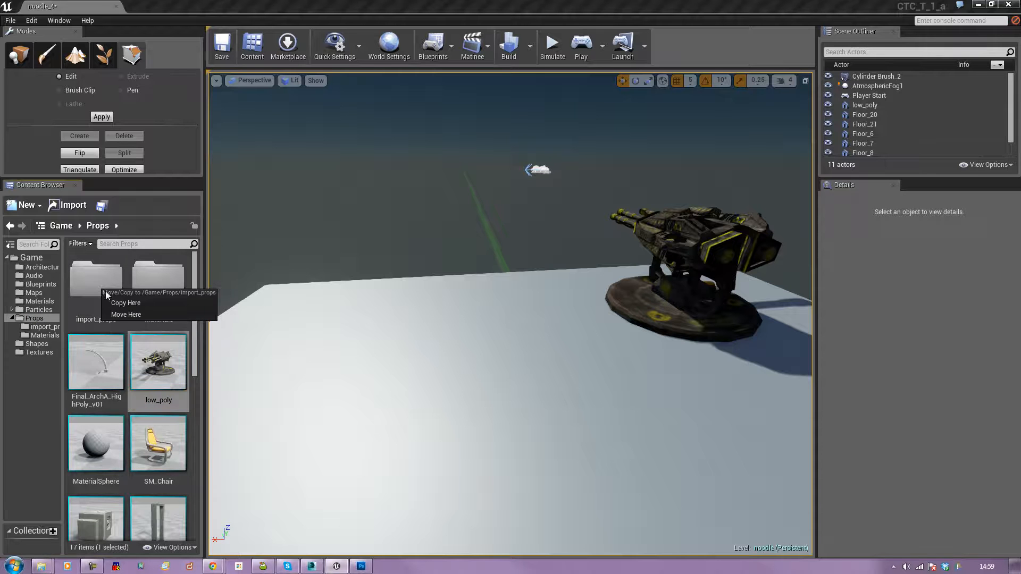
pyautogui.click(127, 315)
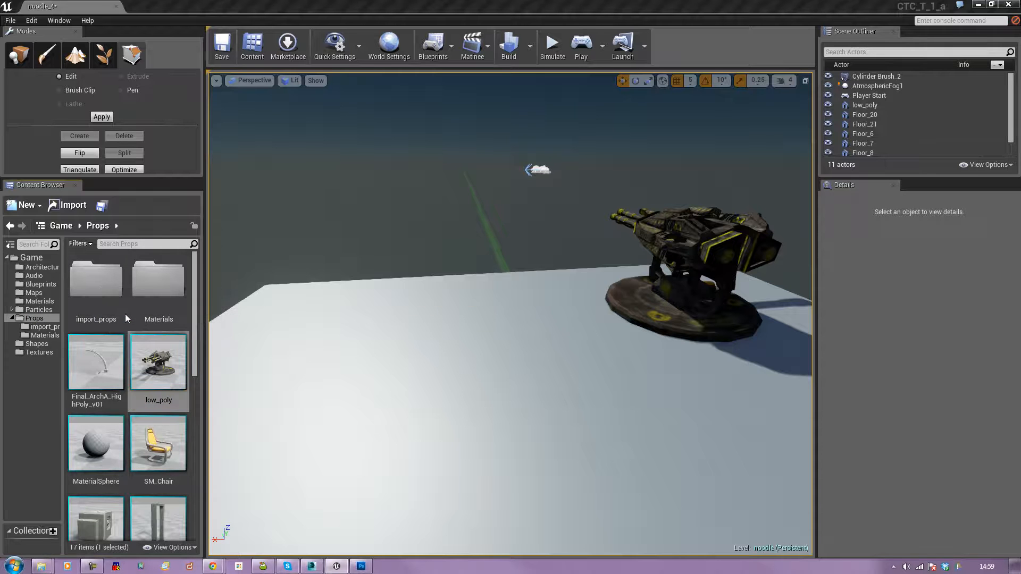
# Step: Import ship1 from the UDK 5 - weapons folder into import_props as a static mesh with combined meshes, and close the message log
pyautogui.doubleClick(103, 290)
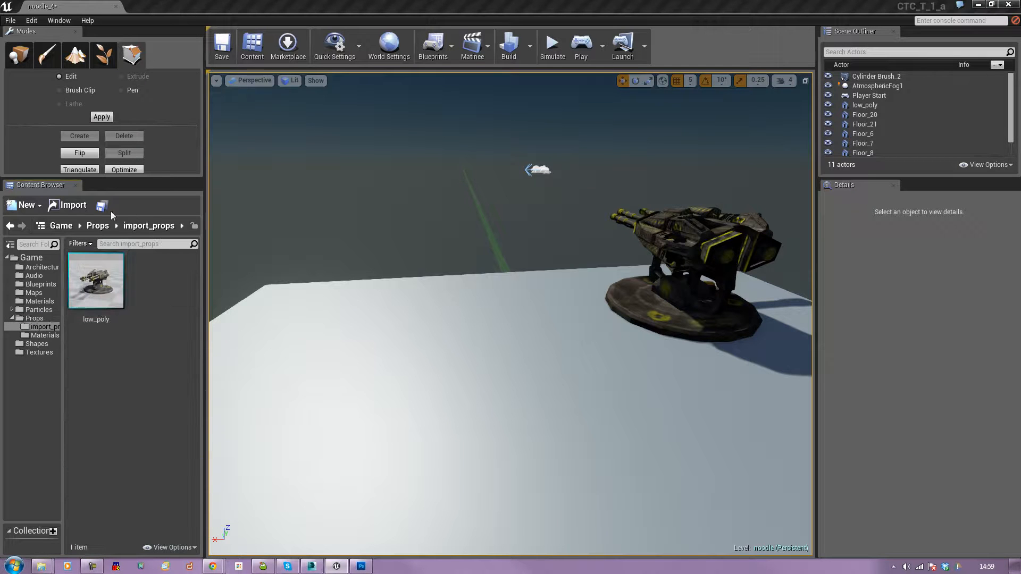
pyautogui.click(68, 204)
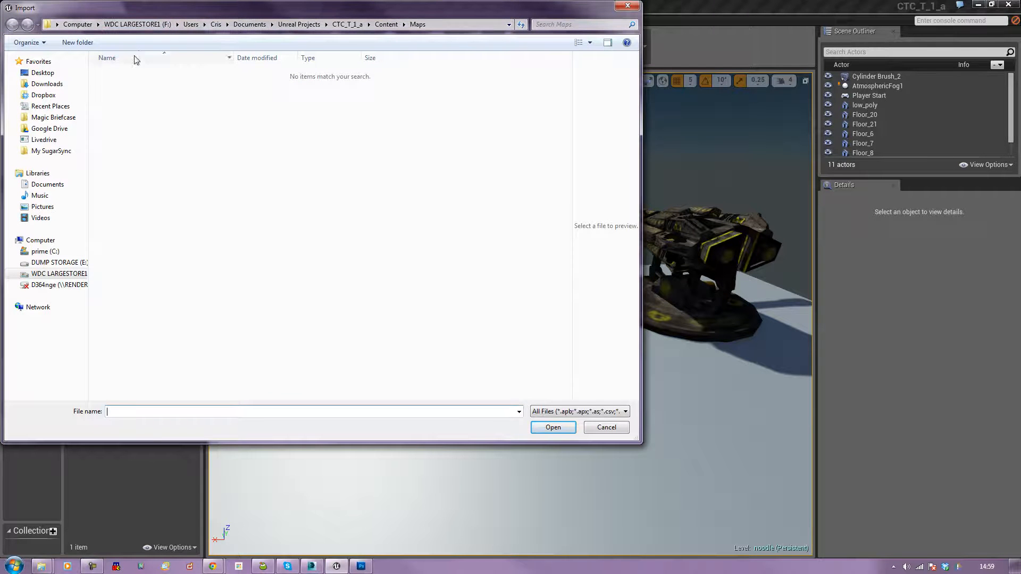
pyautogui.click(62, 275)
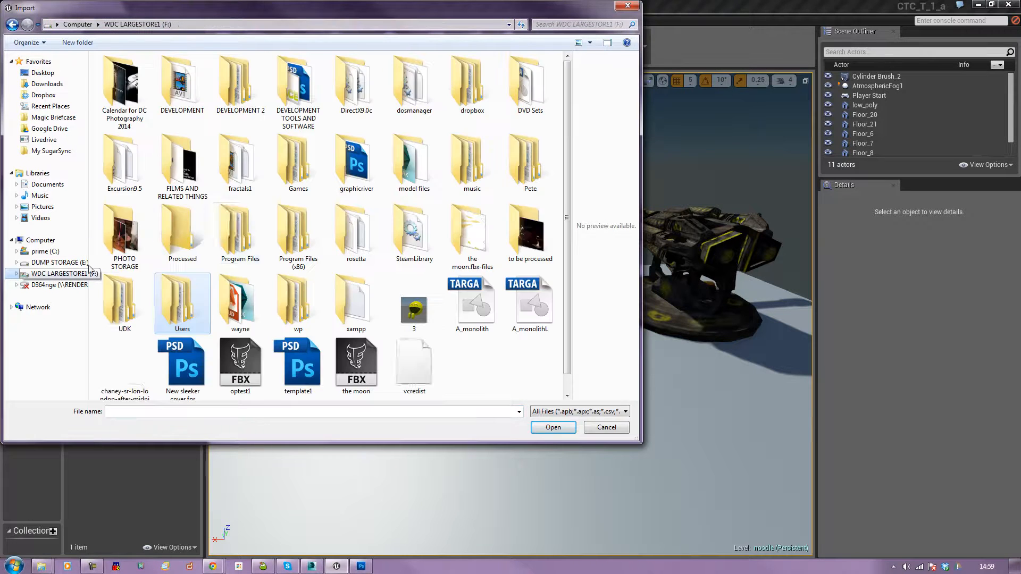
pyautogui.doubleClick(248, 89)
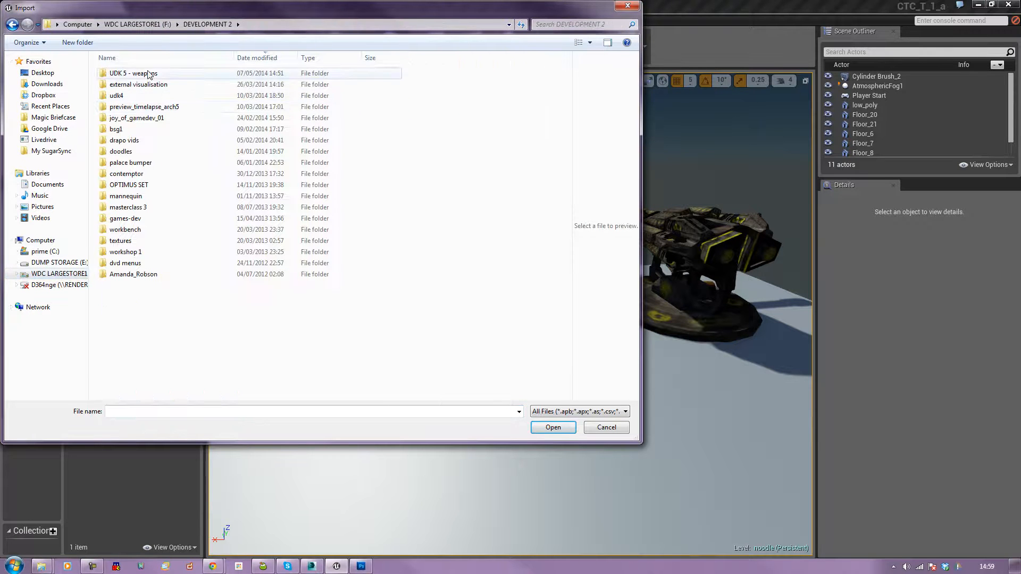
pyautogui.doubleClick(130, 72)
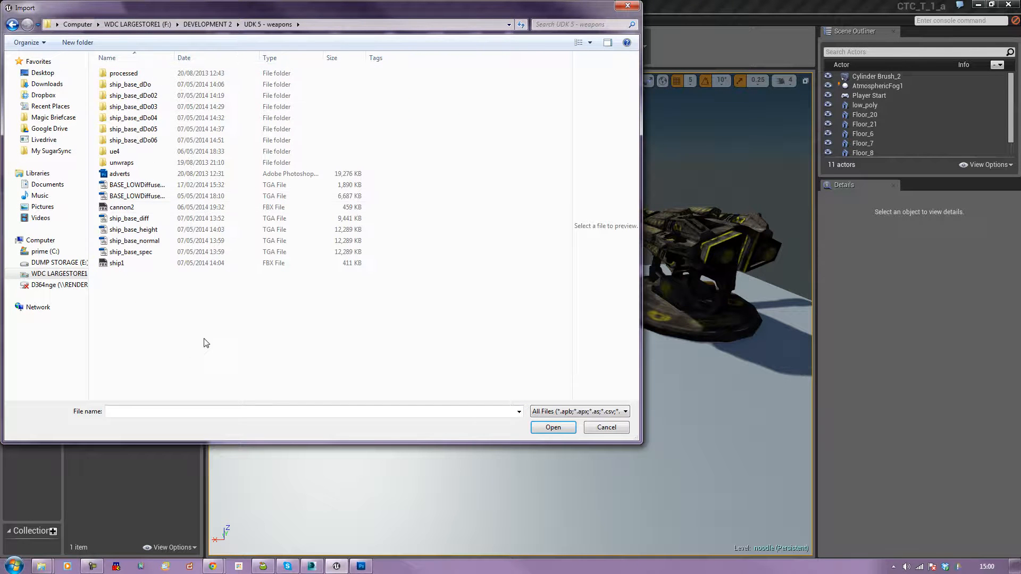
pyautogui.doubleClick(117, 264)
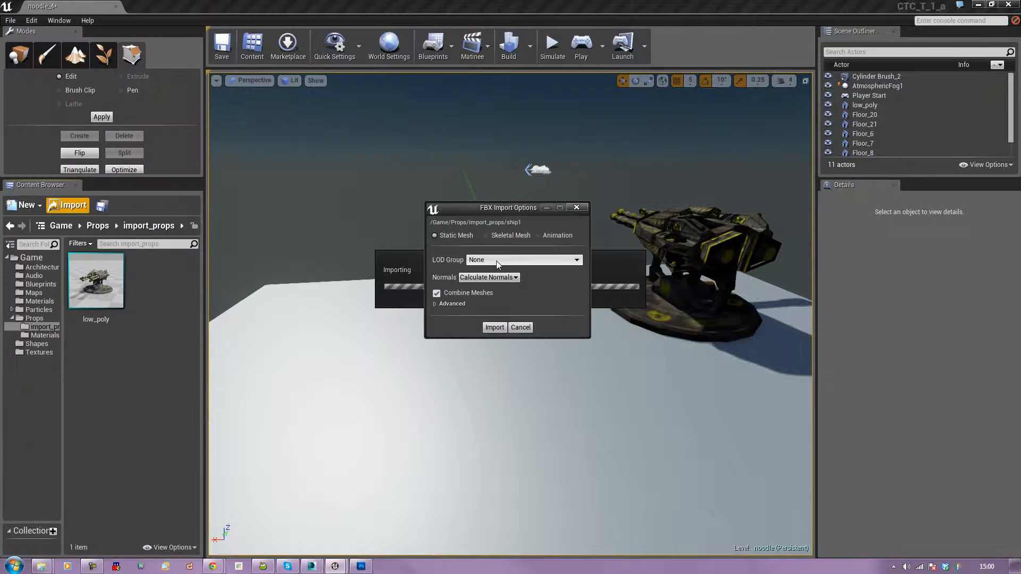
pyautogui.click(492, 328)
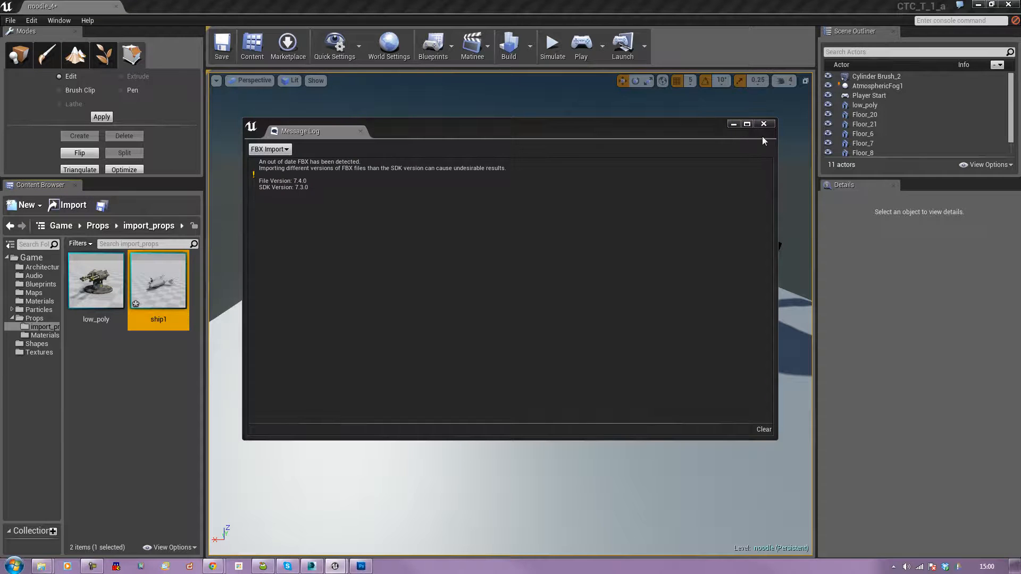
pyautogui.click(767, 126)
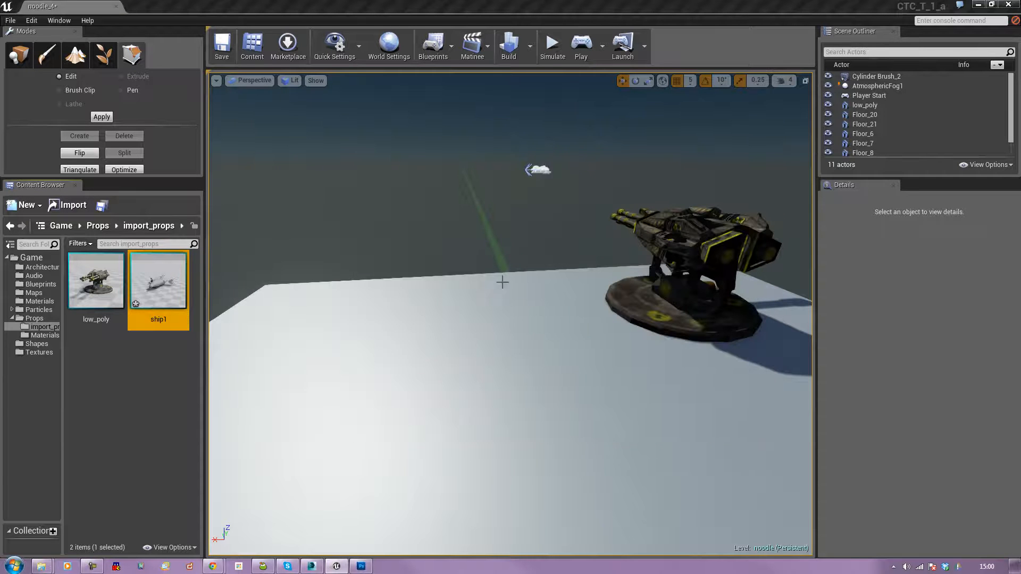
# Step: Place the ship1 mesh in the level above the white floor
pyautogui.moveTo(429, 350); pyautogui.dragTo(430, 351)
pyautogui.moveTo(429, 351); pyautogui.dragTo(468, 313, button='right')
pyautogui.press('w')
pyautogui.moveTo(419, 412); pyautogui.dragTo(421, 365, button='right')
pyautogui.moveTo(299, 418); pyautogui.dragTo(298, 346)
pyautogui.moveTo(319, 351); pyautogui.dragTo(451, 352, button='right')
pyautogui.press('a')
pyautogui.press('s')
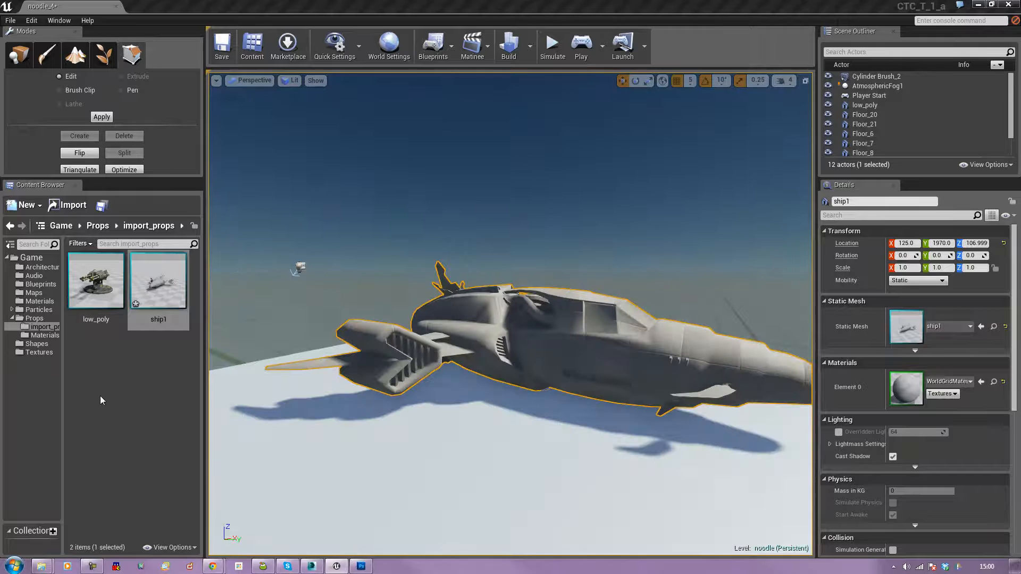
# Step: Create a folder named spaceship inside the game's top-level Materials folder
pyautogui.click(39, 336)
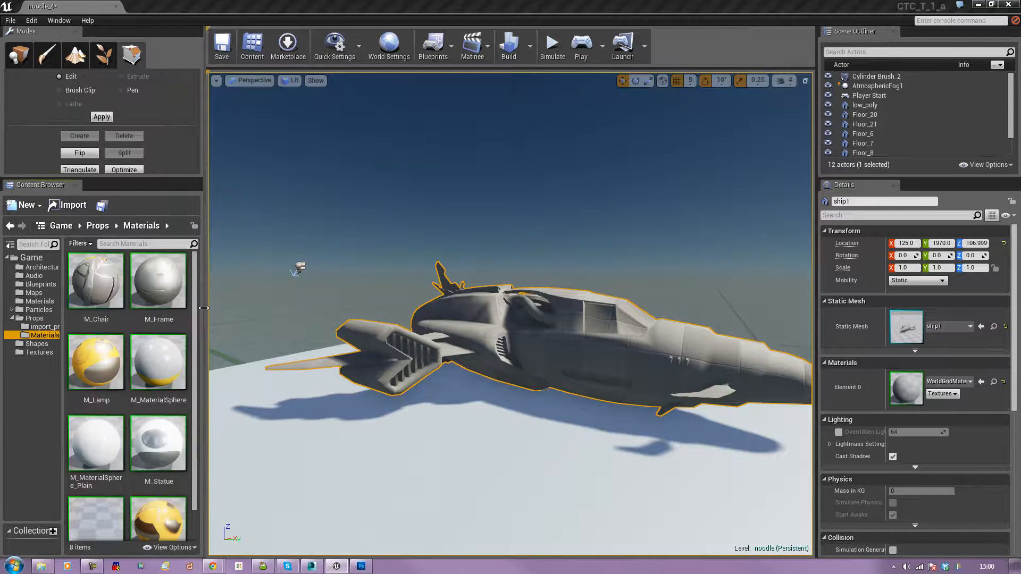
pyautogui.scroll(-1, 191, 361)
pyautogui.click(40, 302)
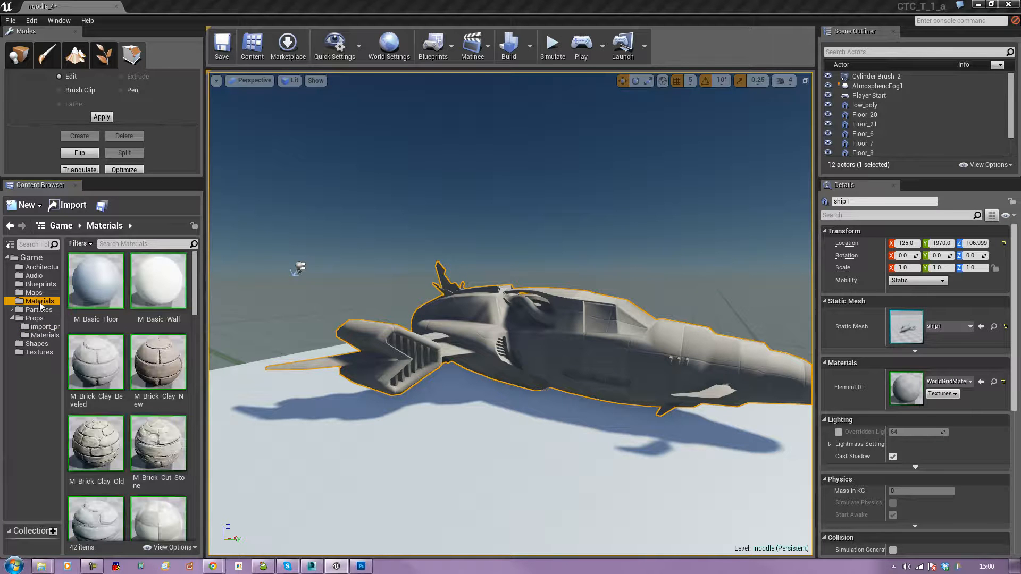
pyautogui.rightClick(40, 307)
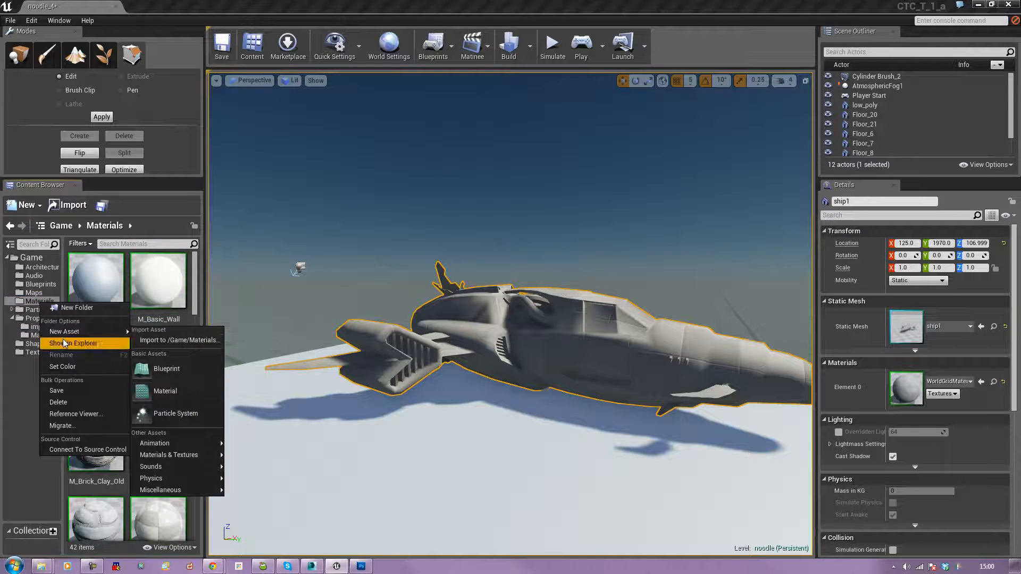
pyautogui.click(66, 308)
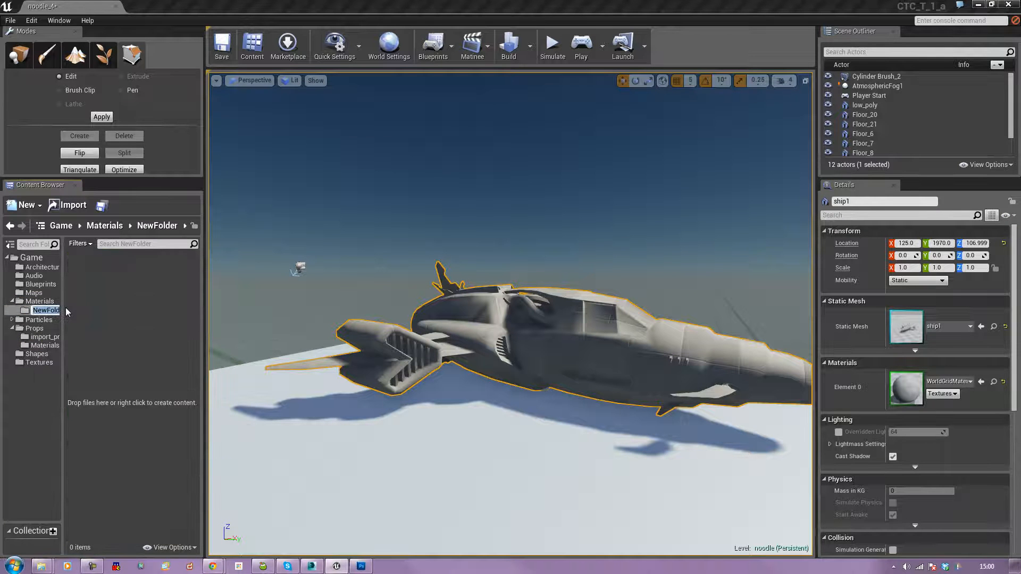
pyautogui.write('spaceship')
pyautogui.press('Return')
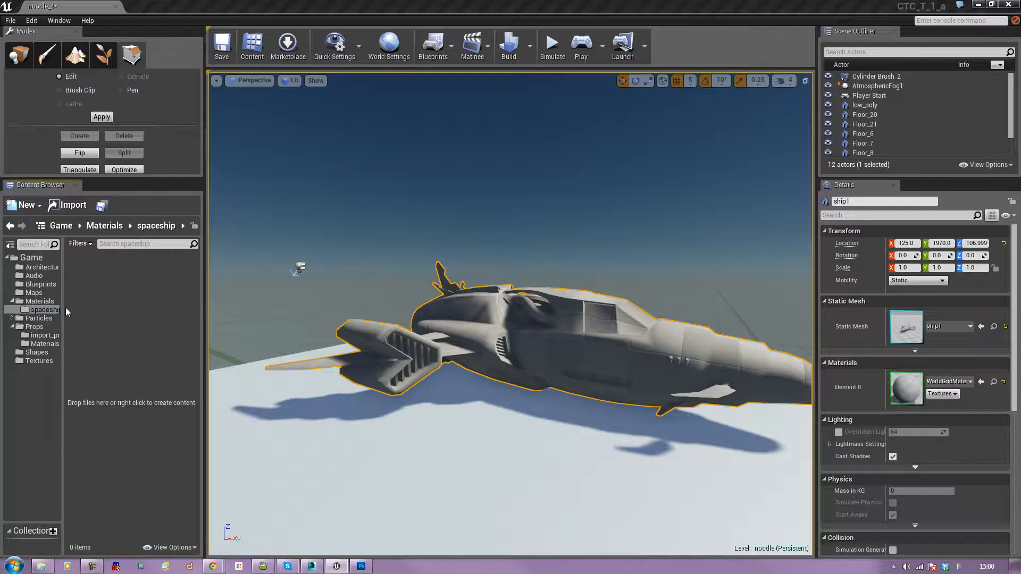
# Step: Create a material named spaceship_01 in the spaceship folder
pyautogui.rightClick(121, 339)
pyautogui.click(169, 422)
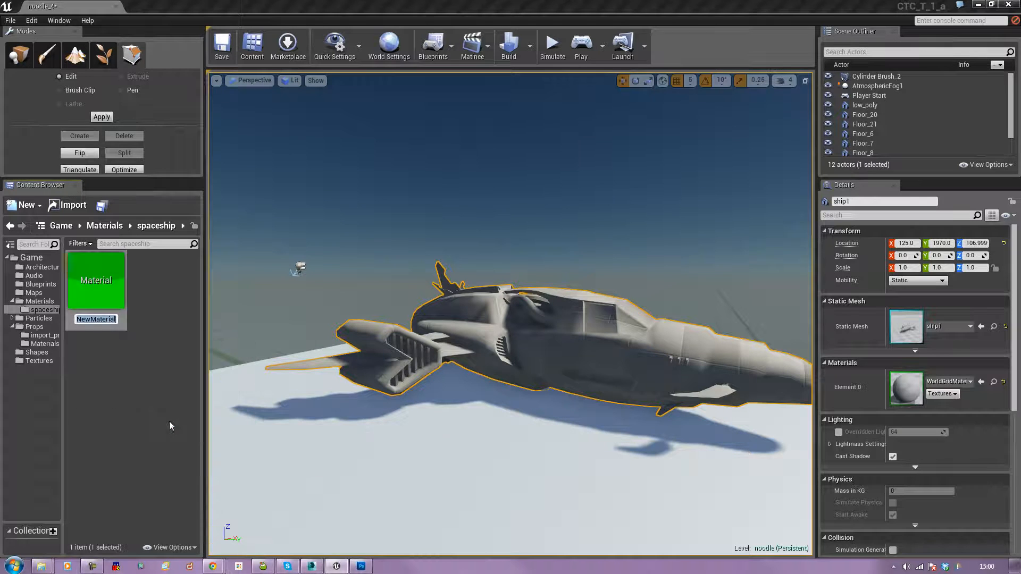
pyautogui.write('spaceship_01')
pyautogui.press('Return')
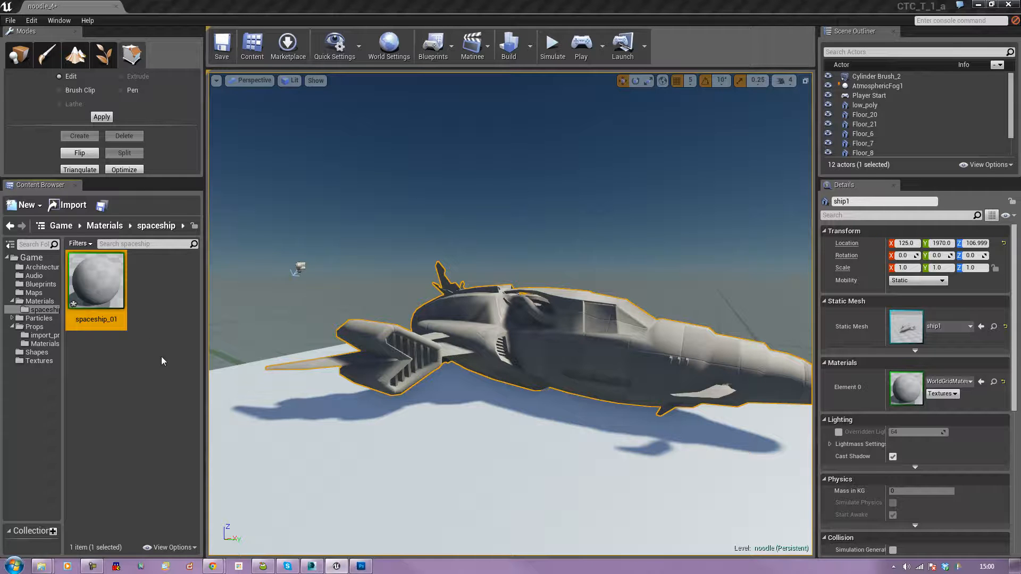
# Step: Open the game's Textures folder and bring up the import dialog for it
pyautogui.click(39, 361)
pyautogui.moveTo(196, 276); pyautogui.dragTo(195, 524)
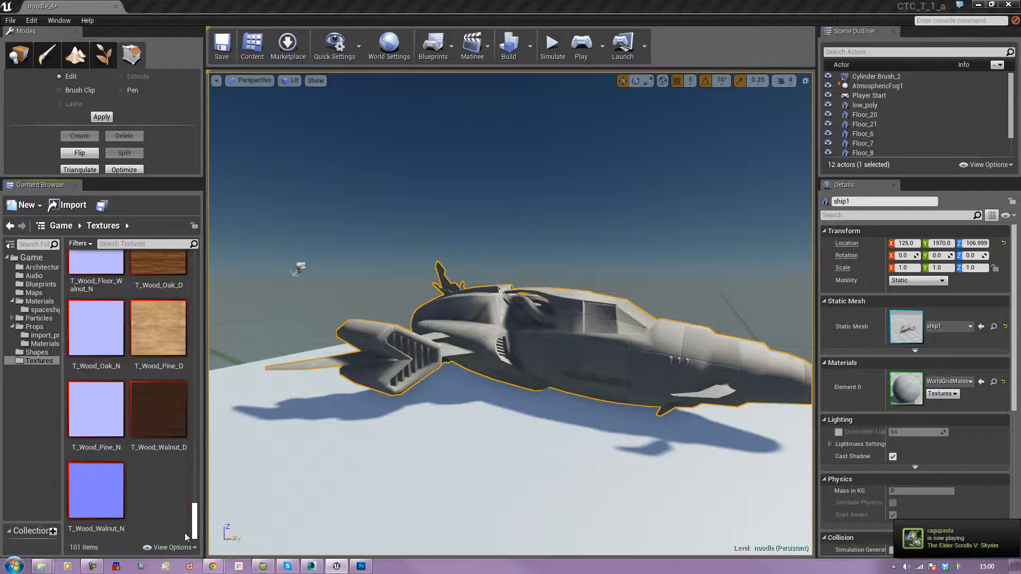
pyautogui.click(81, 209)
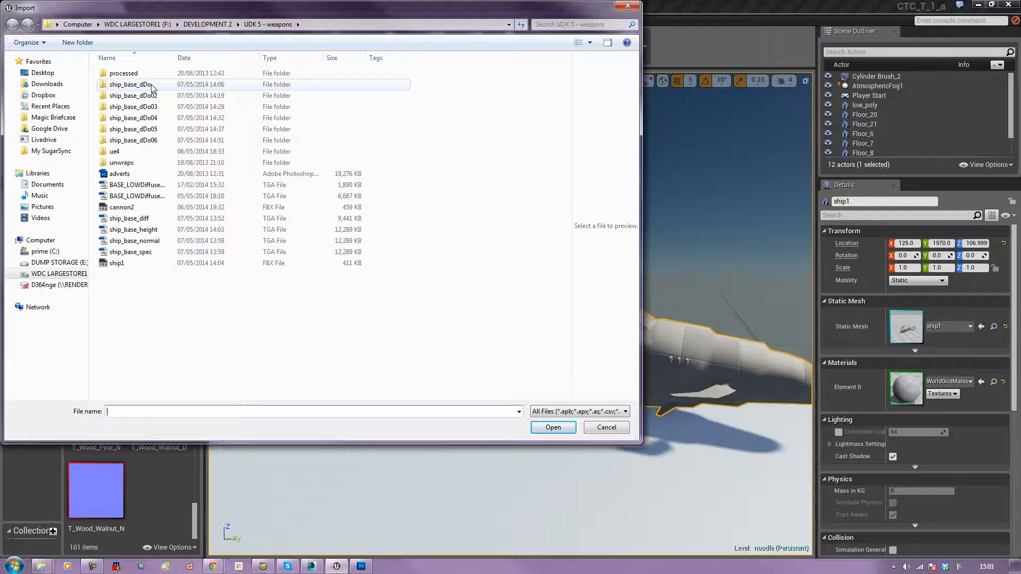
pyautogui.doubleClick(149, 130)
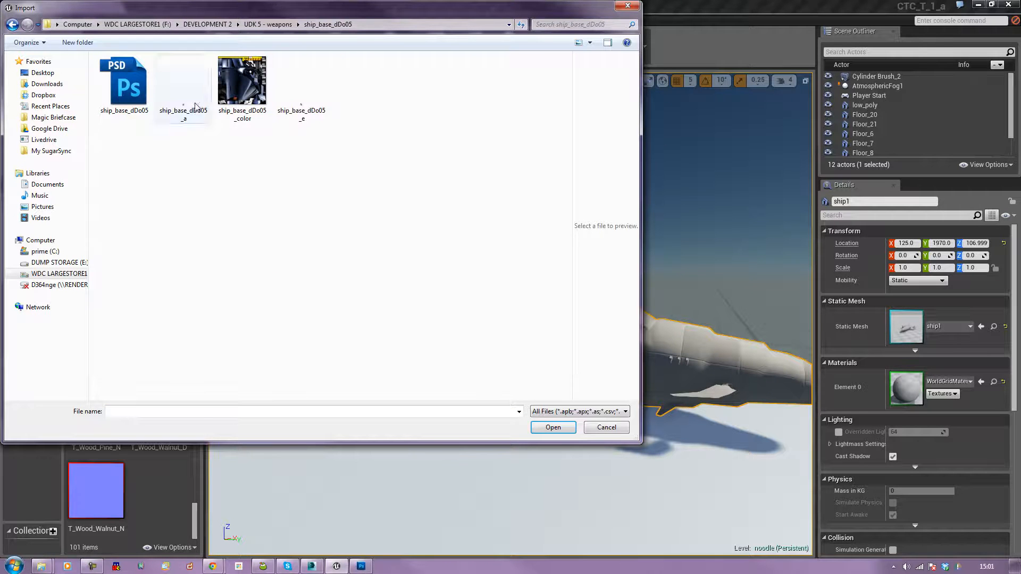
pyautogui.click(243, 95)
pyautogui.press('Right')
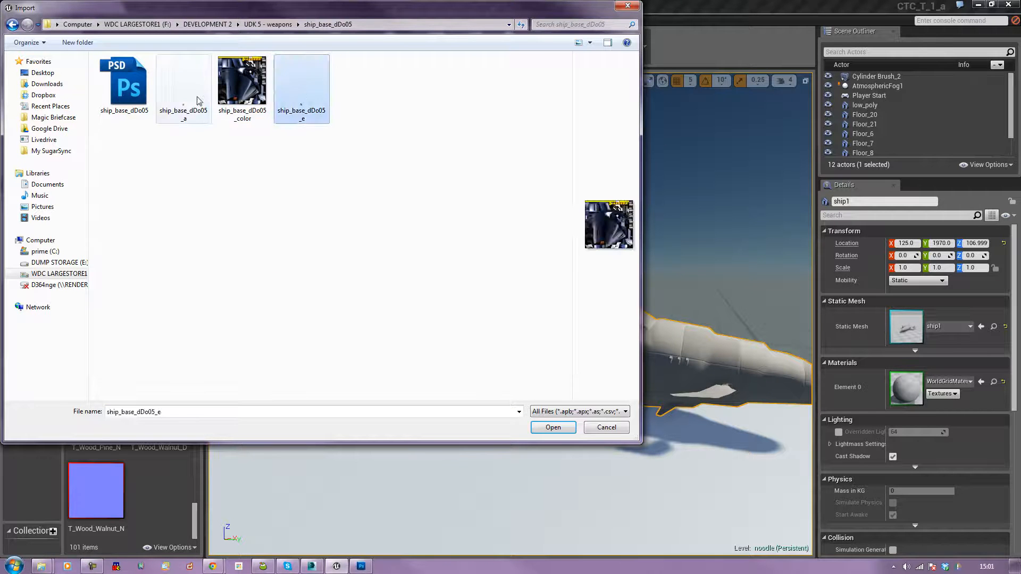
pyautogui.press('Left')
pyautogui.press('Left')
pyautogui.press('BackSpace')
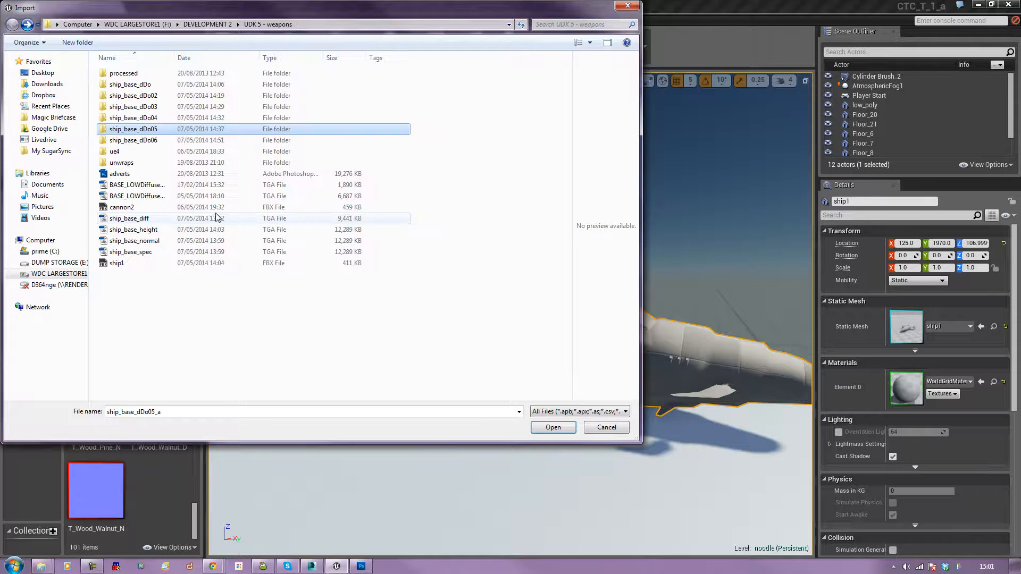
# Step: Import the Targa files ship_base_dDo06_d, ship_base_dDo06_n and ship_base_dDo06_s from the ship_base_dDo06 folder, accepting the normal map setting
pyautogui.doubleClick(142, 143)
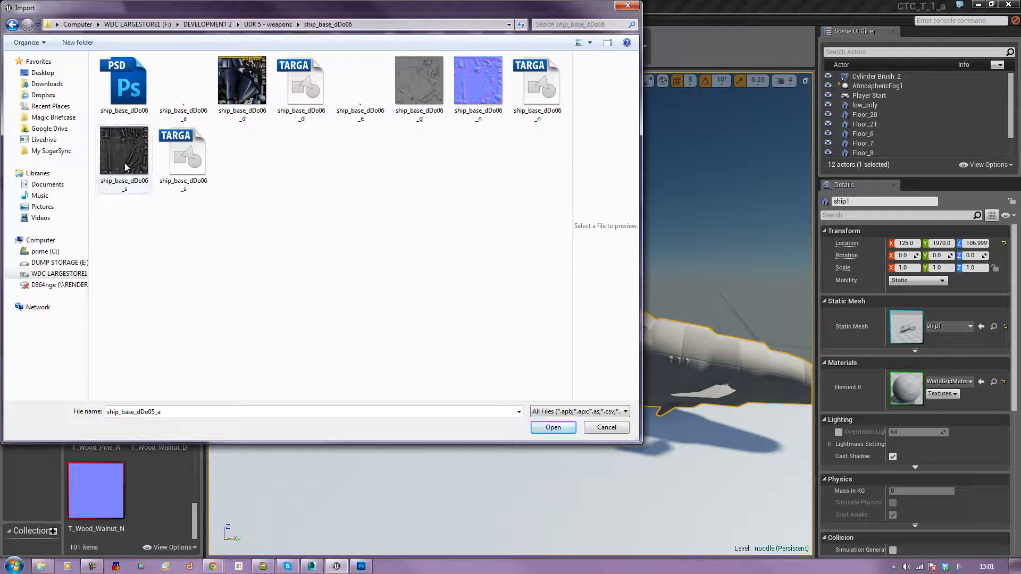
pyautogui.click(302, 87)
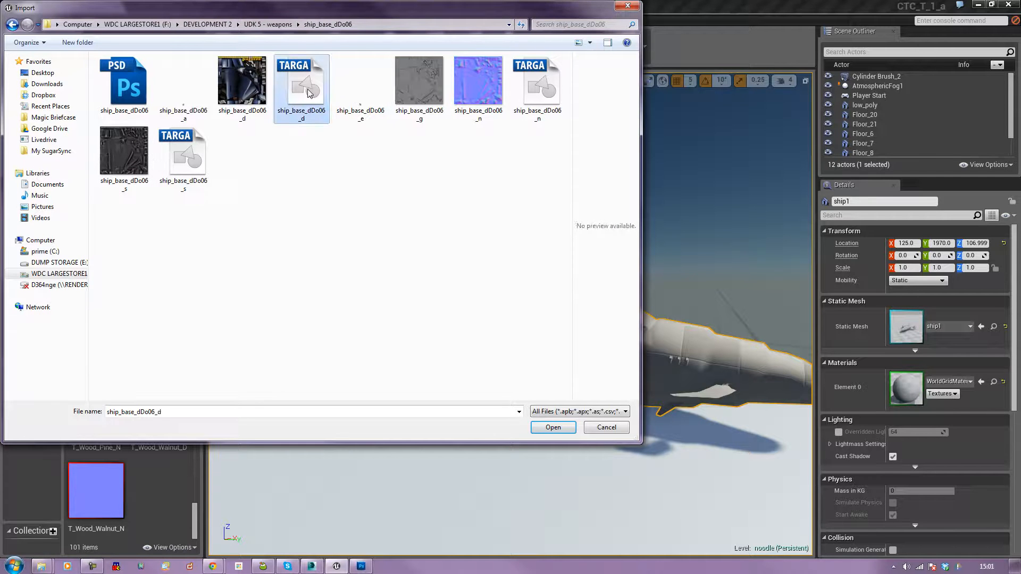
pyautogui.keyDown('ctrl'); pyautogui.click(537, 88); pyautogui.keyUp('ctrl')
pyautogui.keyDown('ctrl'); pyautogui.click(191, 181); pyautogui.keyUp('ctrl')
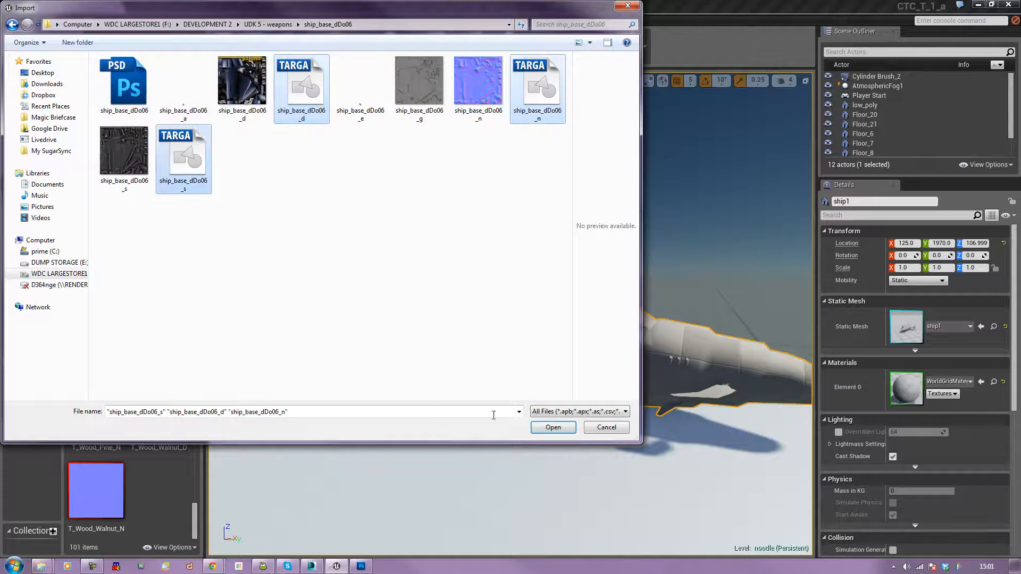
pyautogui.click(553, 428)
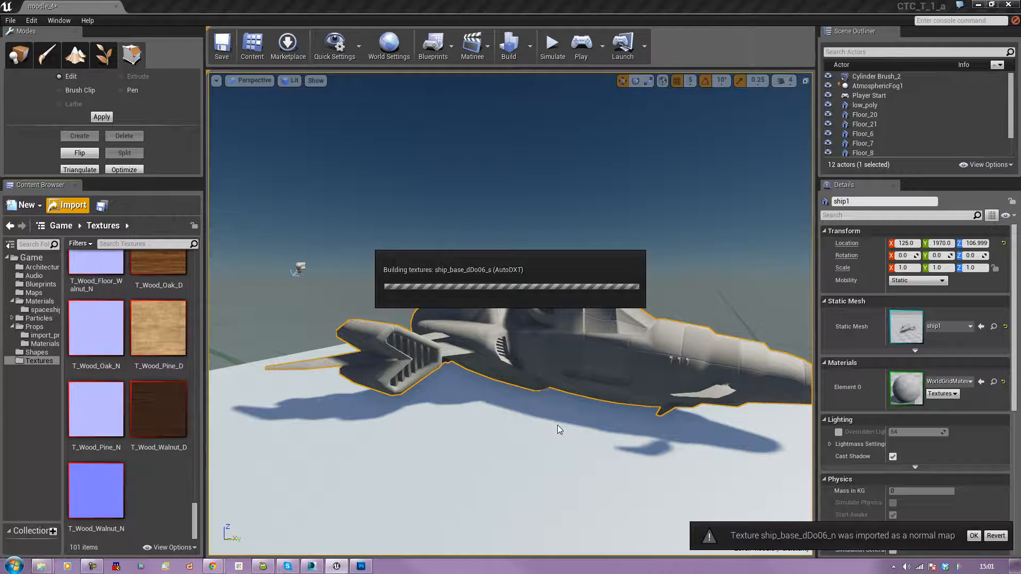
pyautogui.click(971, 539)
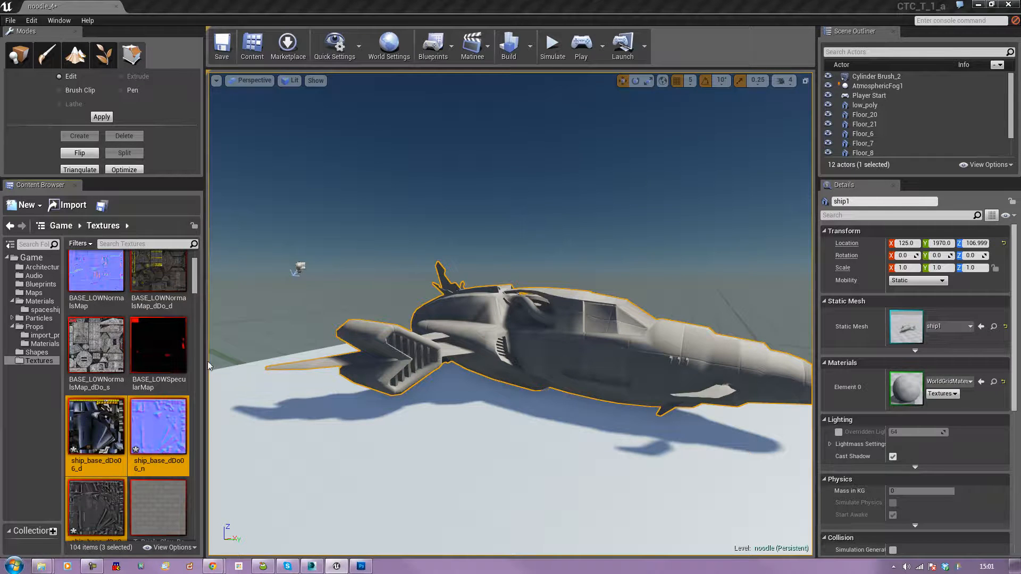
# Step: Save the level and open the spaceship_01 material from the spaceship folder for editing
pyautogui.click(258, 232)
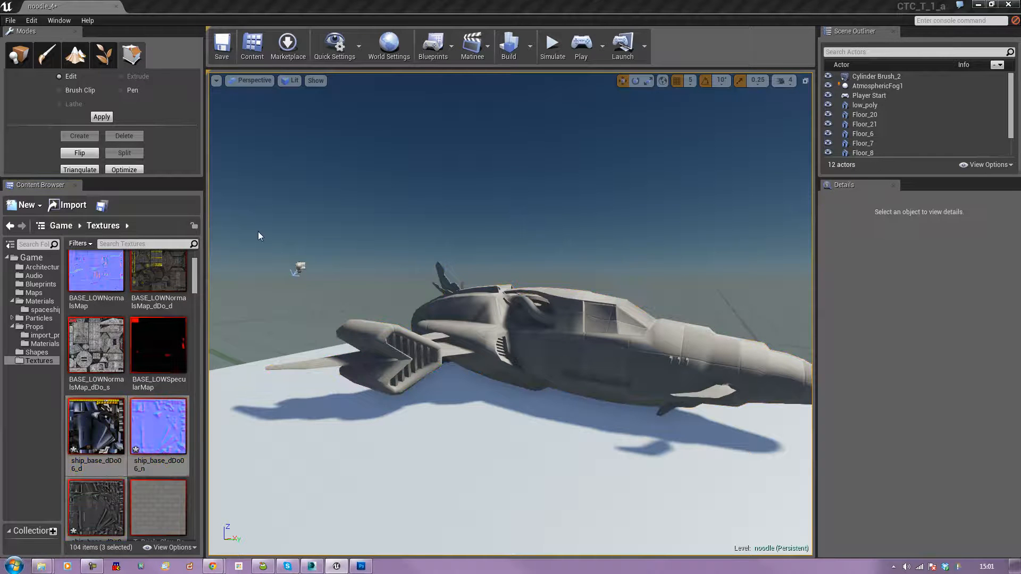
pyautogui.hotkey('ctrl', 's')
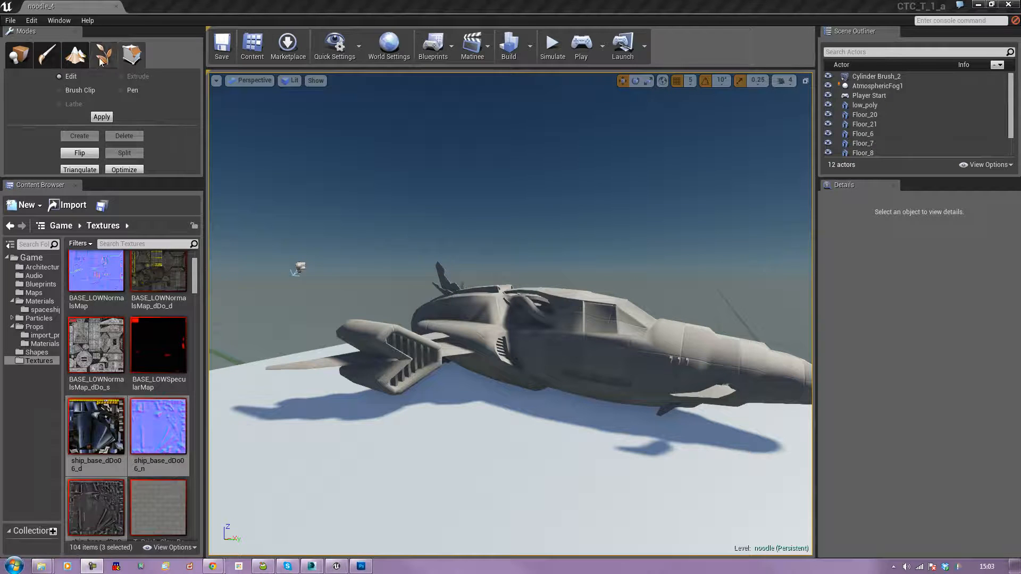
pyautogui.click(43, 310)
pyautogui.click(108, 283)
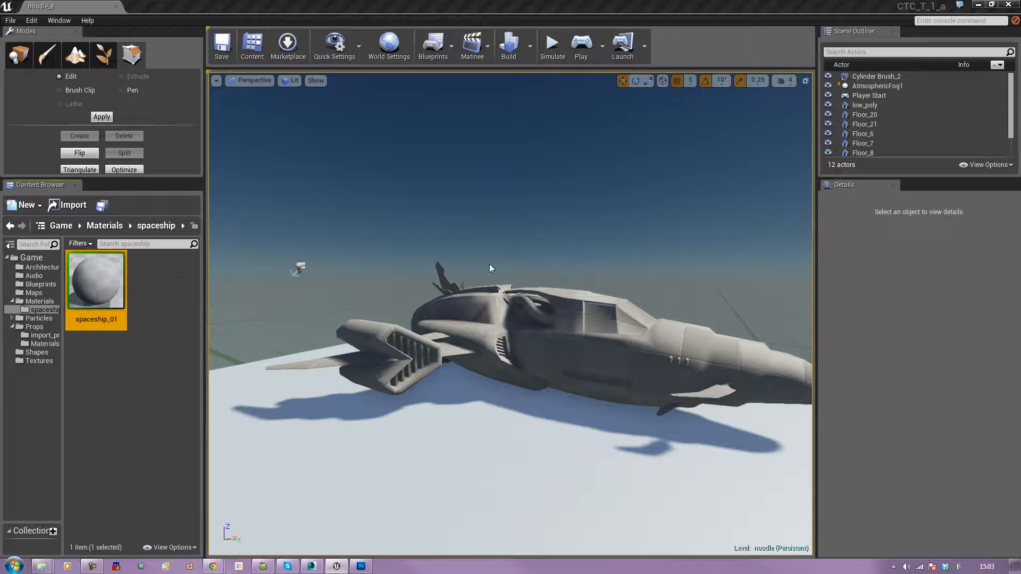
pyautogui.doubleClick(104, 282)
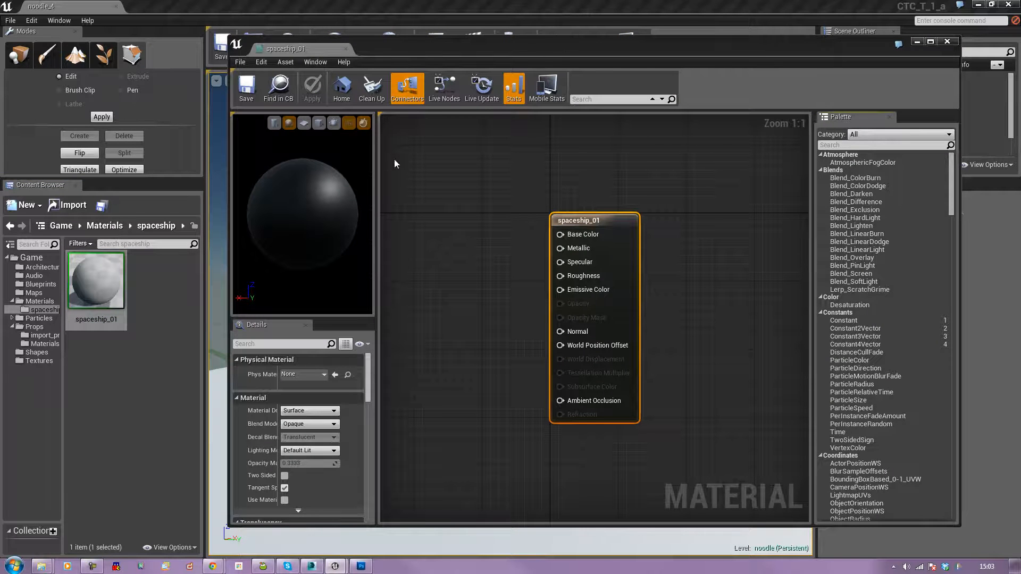
# Step: Add texture samples for ship_base_dDo06_d, ship_base_dDo06_n and ship_base_dDo06_s from the Textures folder to the graph, stacked beside the material node
pyautogui.click(39, 361)
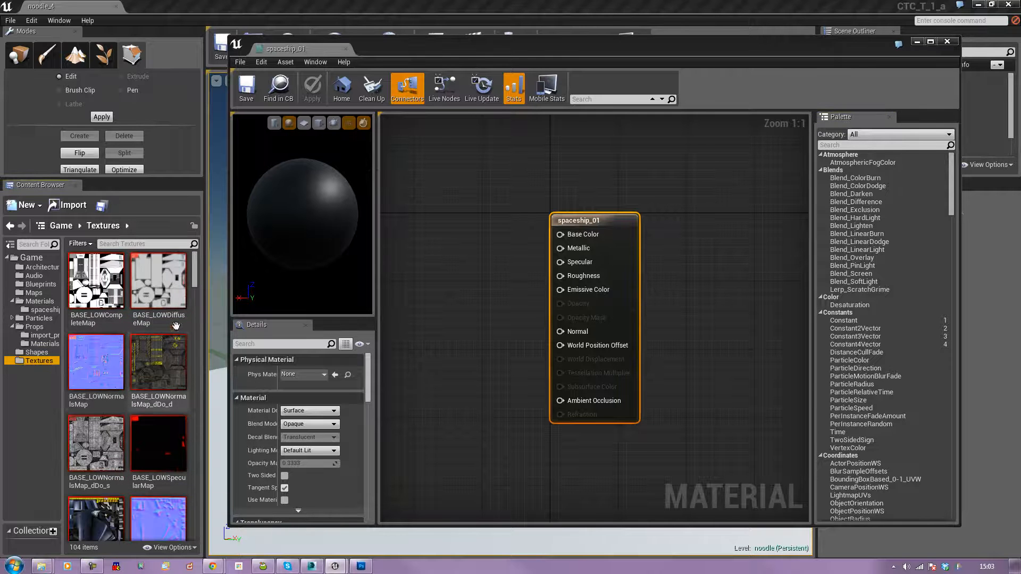
pyautogui.moveTo(195, 277); pyautogui.dragTo(215, 287)
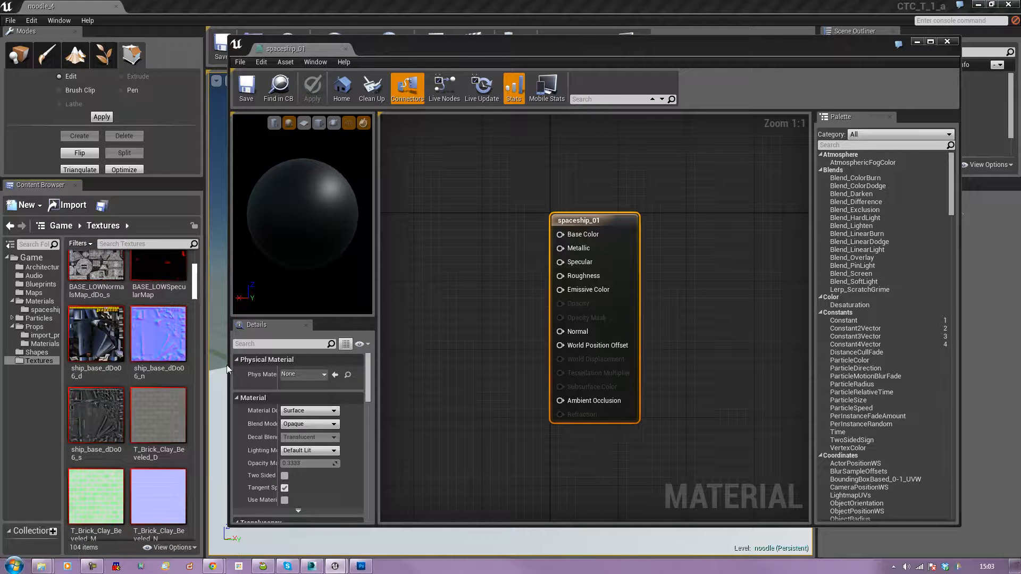
pyautogui.click(96, 416)
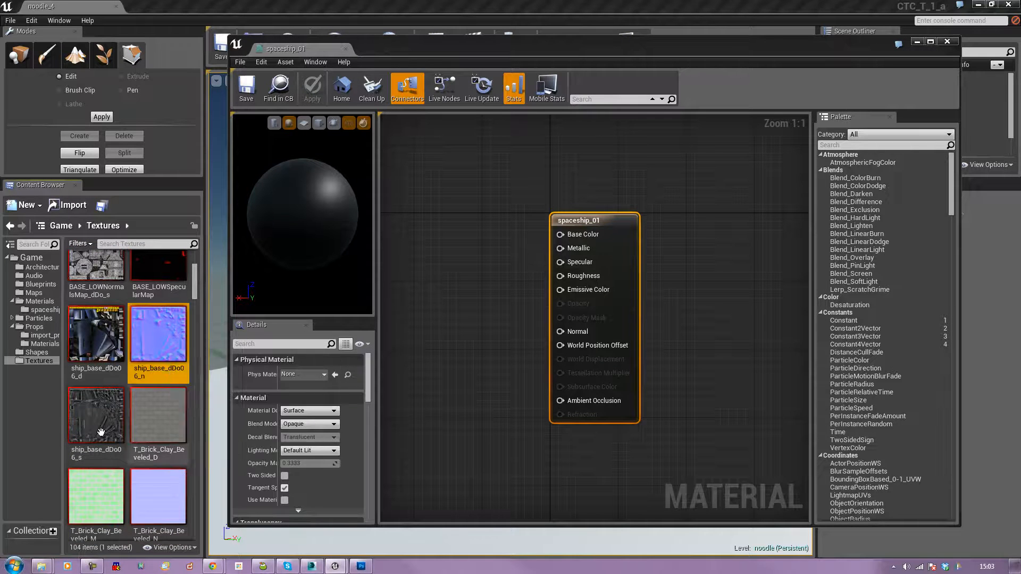
pyautogui.moveTo(95, 334); pyautogui.dragTo(403, 170)
pyautogui.moveTo(158, 334); pyautogui.dragTo(401, 287)
pyautogui.moveTo(95, 416); pyautogui.dragTo(407, 419)
pyautogui.moveTo(460, 307); pyautogui.dragTo(463, 311)
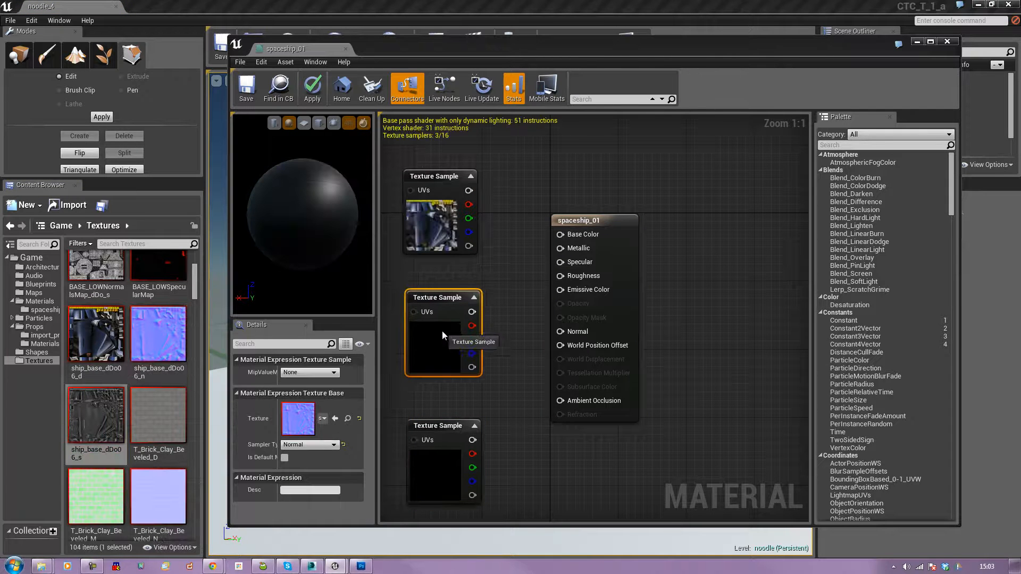
# Step: Move the material editor aside and use the ship1 mesh from the import_props folder as the preview mesh
pyautogui.moveTo(537, 43); pyautogui.dragTo(594, 46)
pyautogui.moveTo(417, 46); pyautogui.dragTo(447, 41)
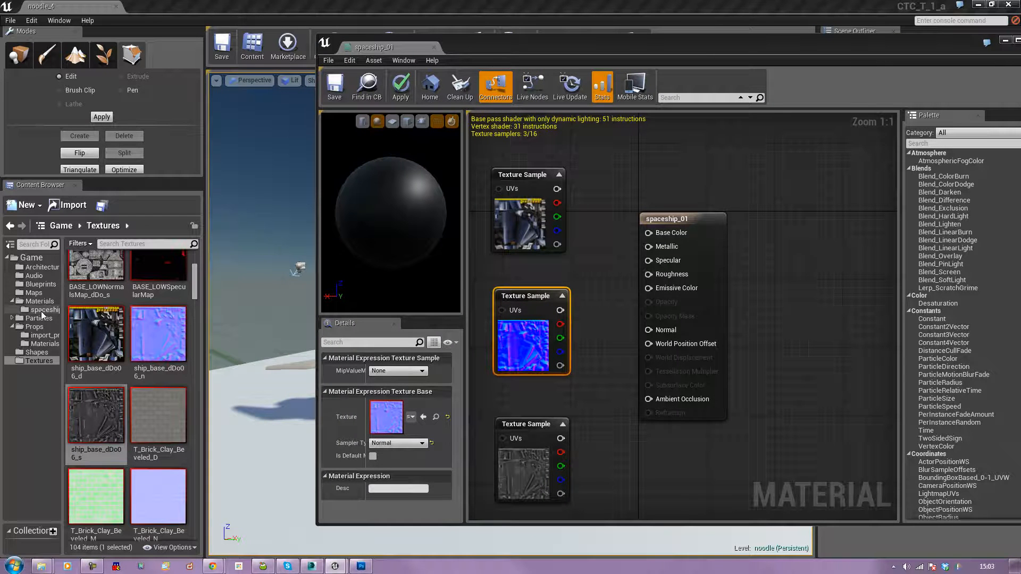
pyautogui.click(45, 335)
pyautogui.click(140, 277)
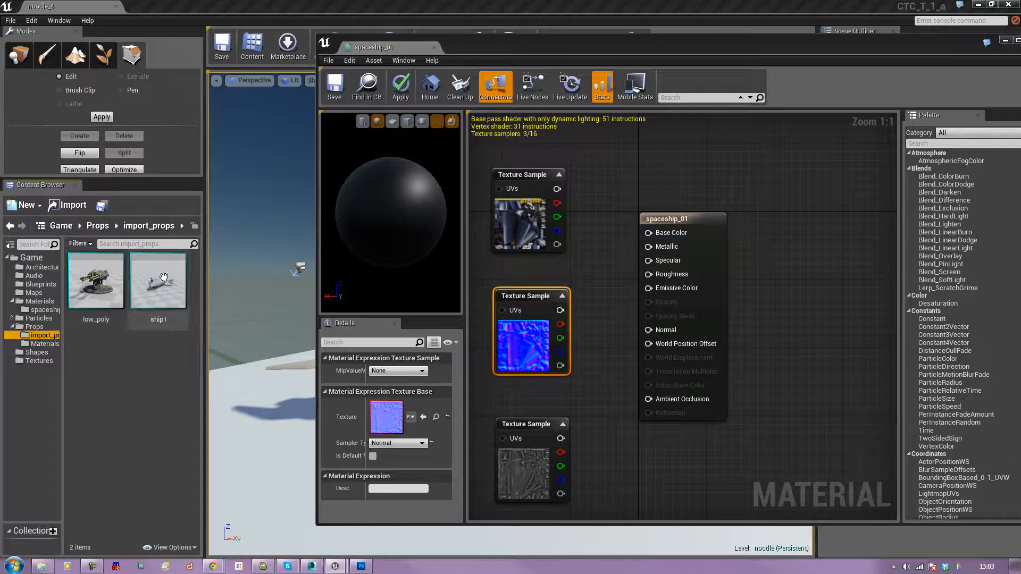
pyautogui.click(438, 122)
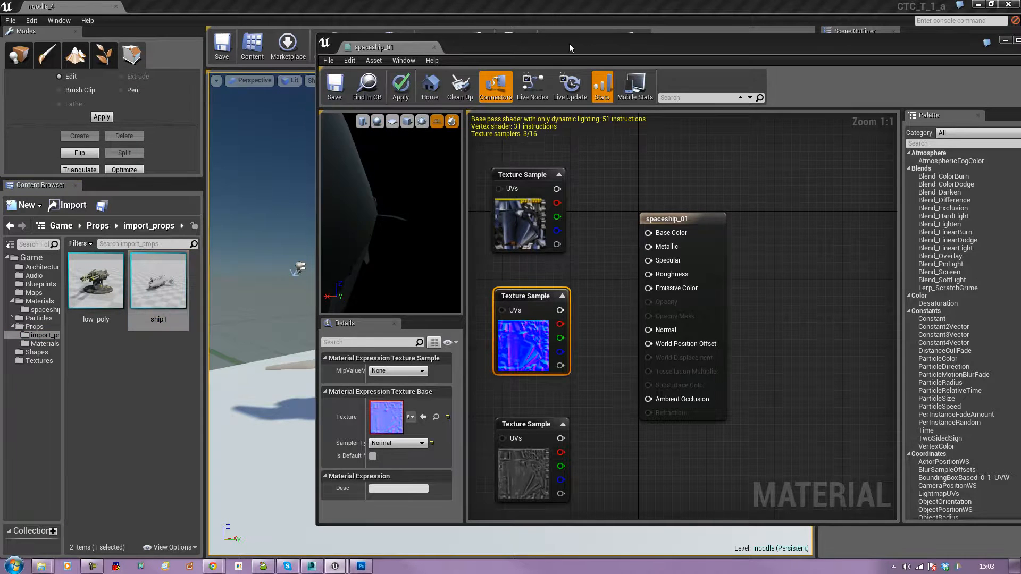
# Step: Maximize the material editor, frame the whole ship in the preview and turn off the preview grid
pyautogui.doubleClick(570, 49)
pyautogui.moveTo(82, 235); pyautogui.dragTo(103, 204)
pyautogui.moveTo(103, 205); pyautogui.dragTo(78, 211, button='middle')
pyautogui.moveTo(77, 211); pyautogui.dragTo(122, 183)
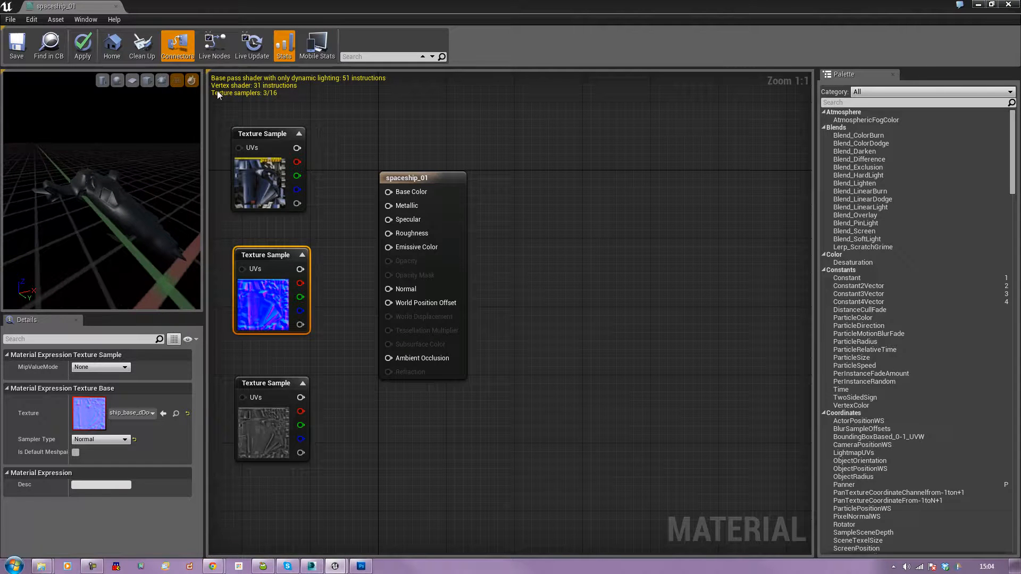
pyautogui.click(176, 81)
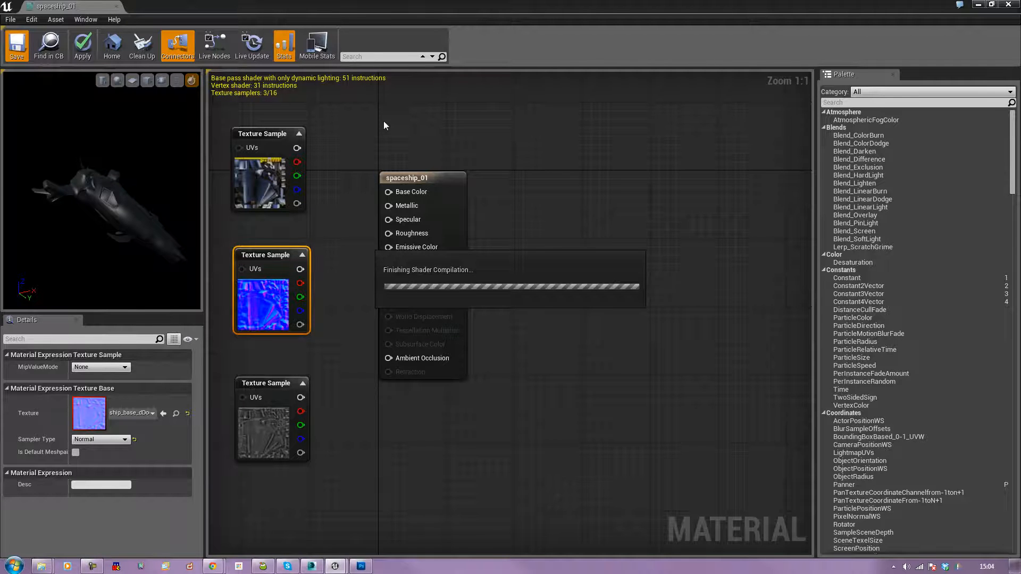
# Step: Move the spaceship_01 node away from the samples and connect the diffuse, normal and specular textures to Base Color, Normal and Specular
pyautogui.moveTo(446, 180); pyautogui.dragTo(585, 146)
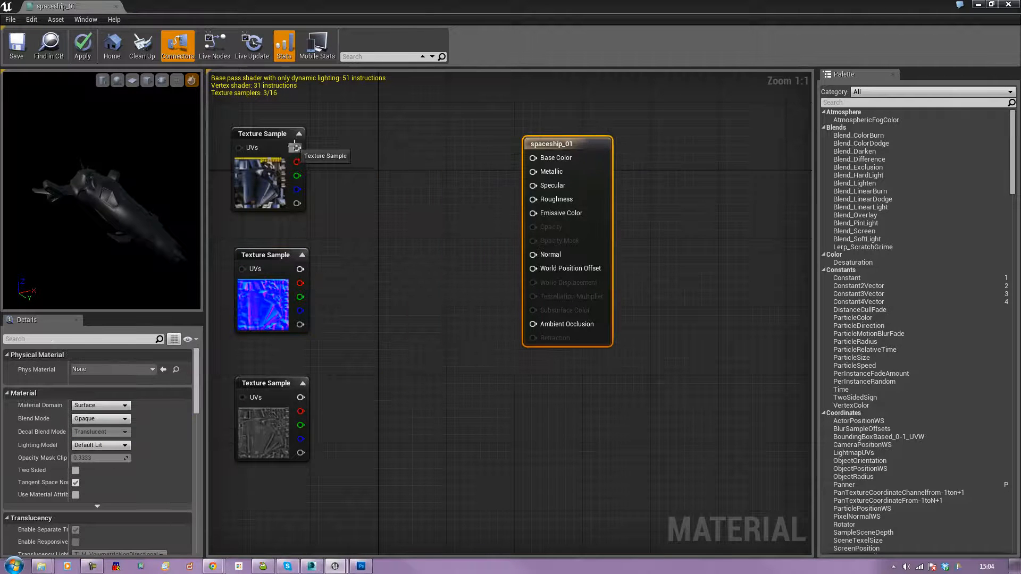
pyautogui.moveTo(297, 148); pyautogui.dragTo(532, 158)
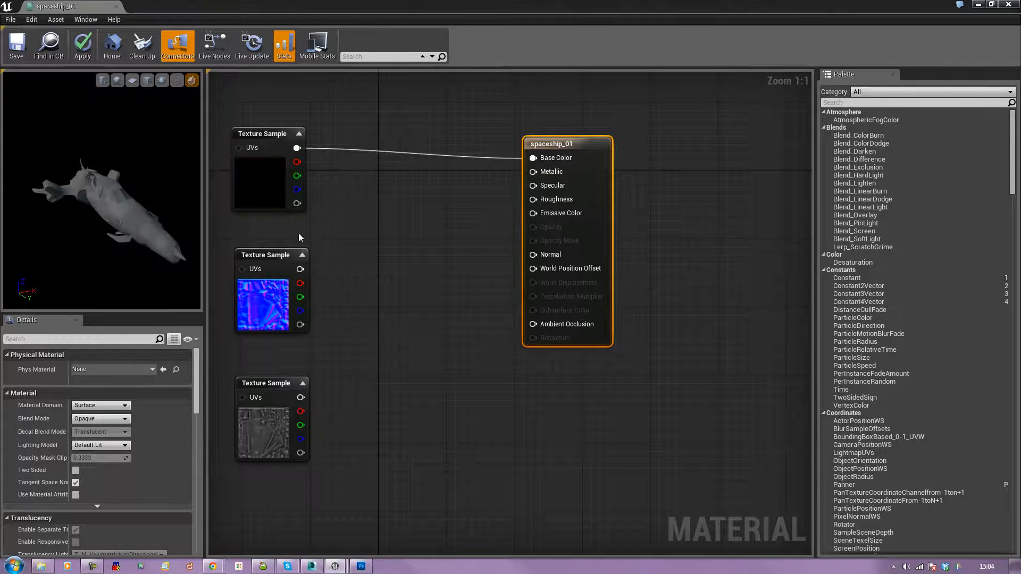
pyautogui.moveTo(299, 269); pyautogui.dragTo(533, 255)
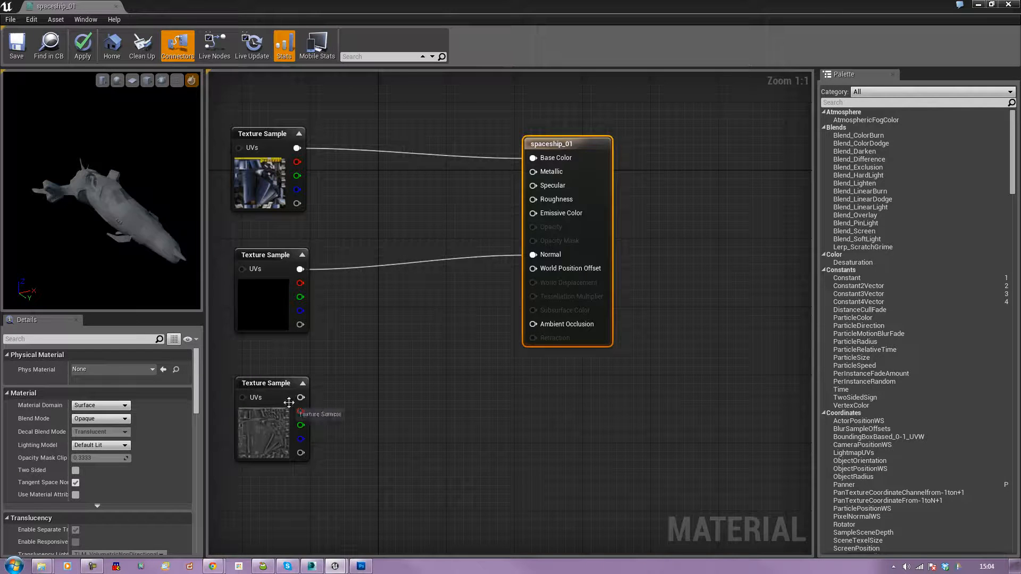
pyautogui.moveTo(300, 397); pyautogui.dragTo(537, 187)
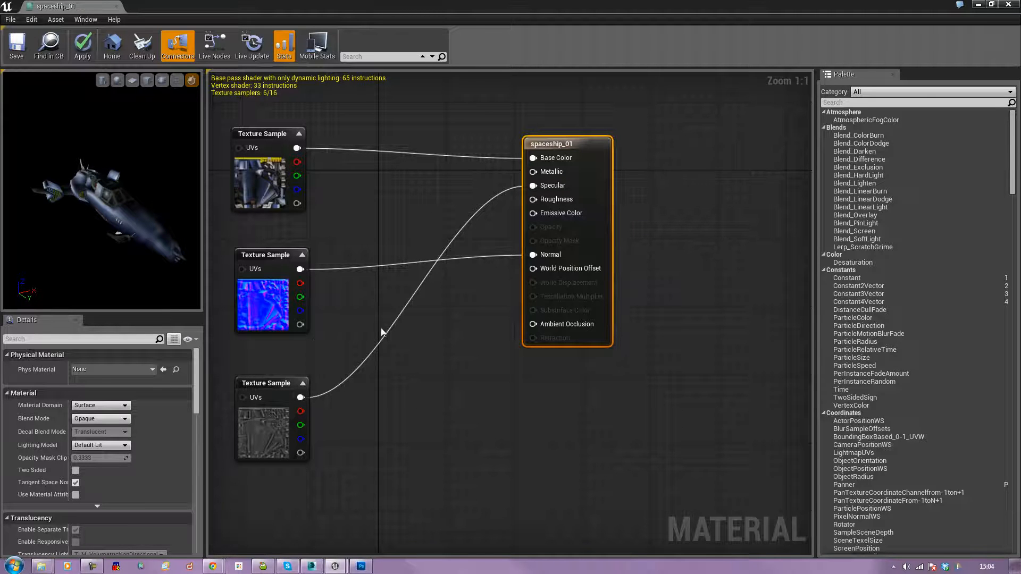
# Step: Move the specular texture sample up closer to the normal sample and break its link to Specular
pyautogui.moveTo(296, 411)
pyautogui.mouseDown()
pyautogui.moveTo(529, 197)
pyautogui.moveTo(298, 412)
pyautogui.moveTo(299, 387)
pyautogui.moveTo(299, 436)
pyautogui.moveTo(299, 393)
pyautogui.mouseUp()
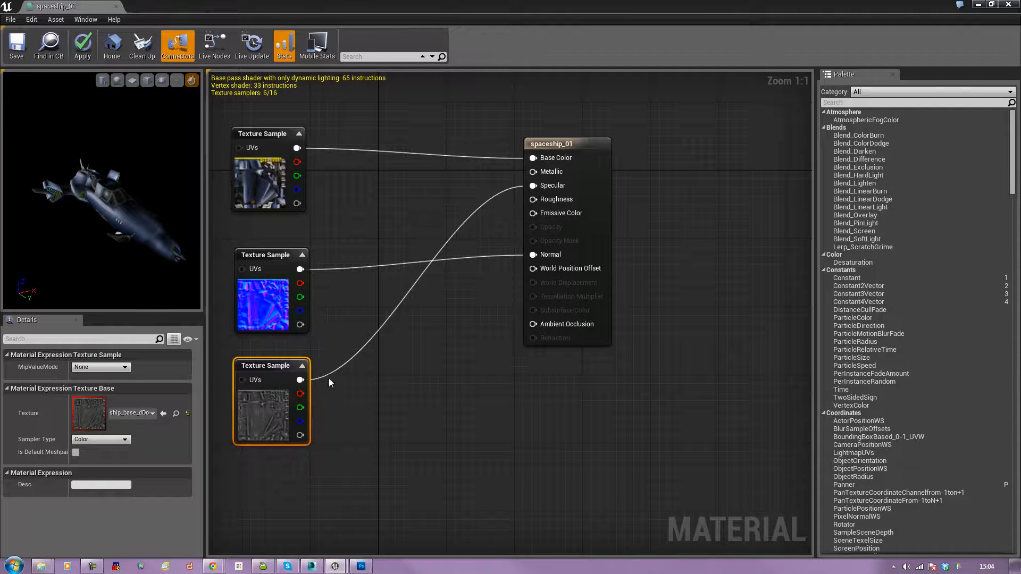
pyautogui.rightClick(300, 380)
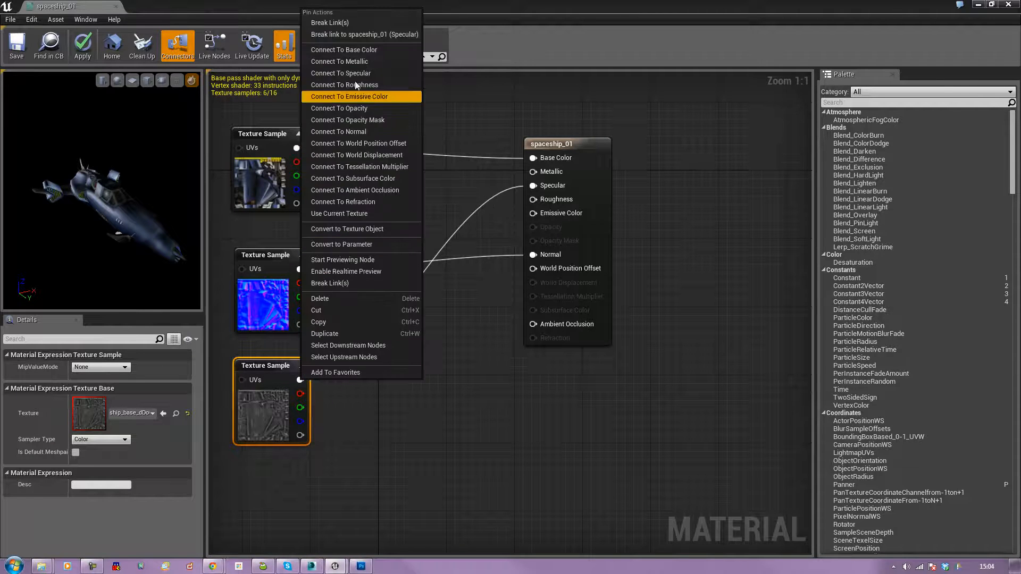
pyautogui.click(349, 35)
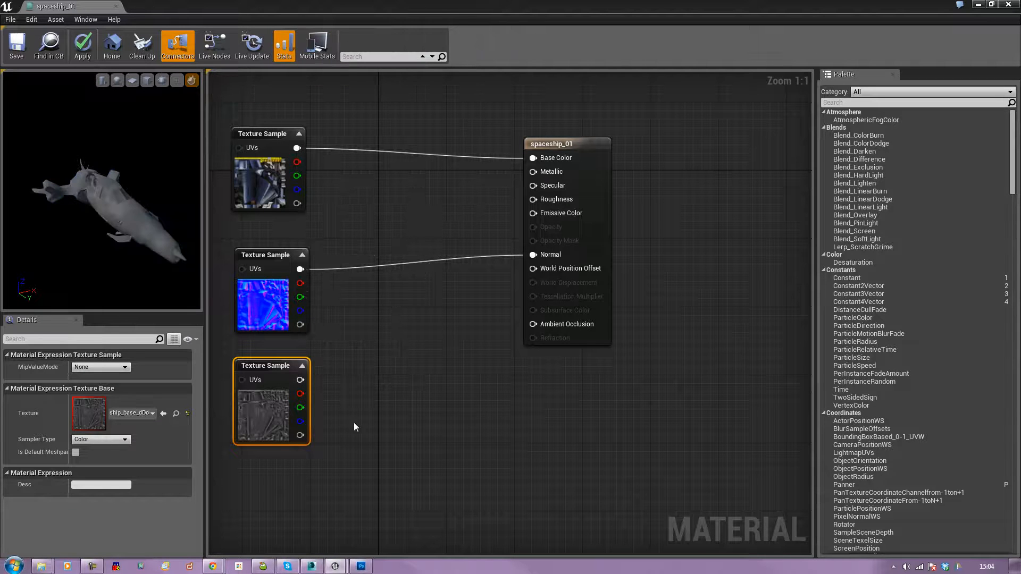
# Step: Add a Multiply node and place it beside the specular texture sample
pyautogui.rightClick(378, 405)
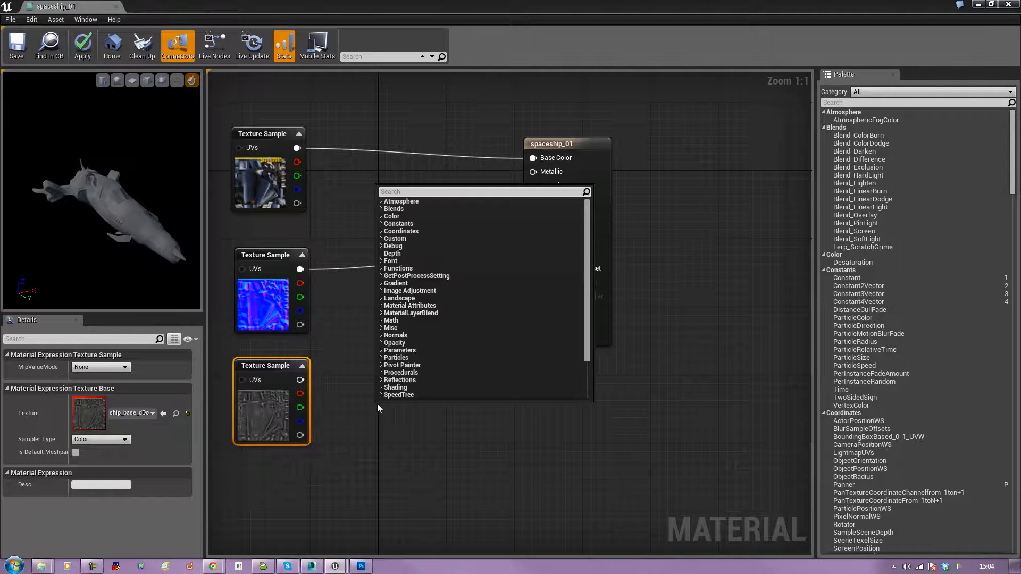
pyautogui.write('mul')
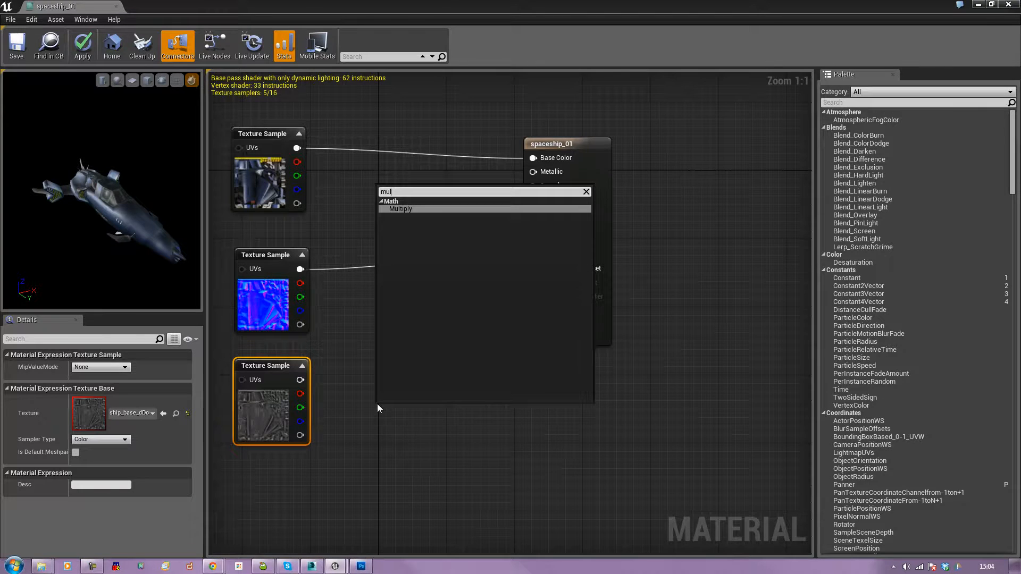
pyautogui.click(439, 210)
pyautogui.moveTo(408, 418); pyautogui.dragTo(365, 366)
# Step: Add a Constant below the specular texture, feed both into the Multiply node and connect its output to Specular
pyautogui.click(293, 485)
pyautogui.rightClick(269, 472)
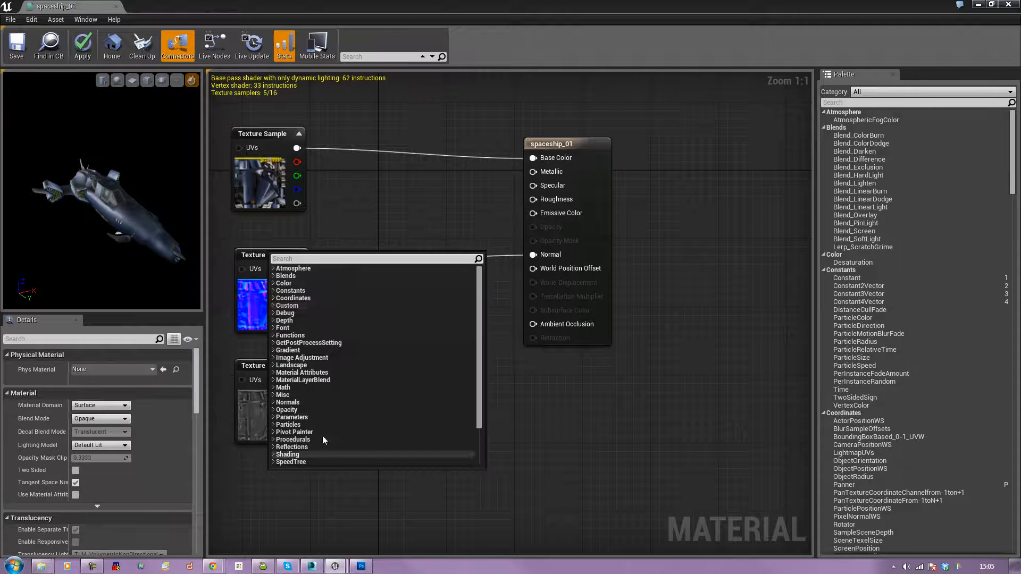
pyautogui.write('con')
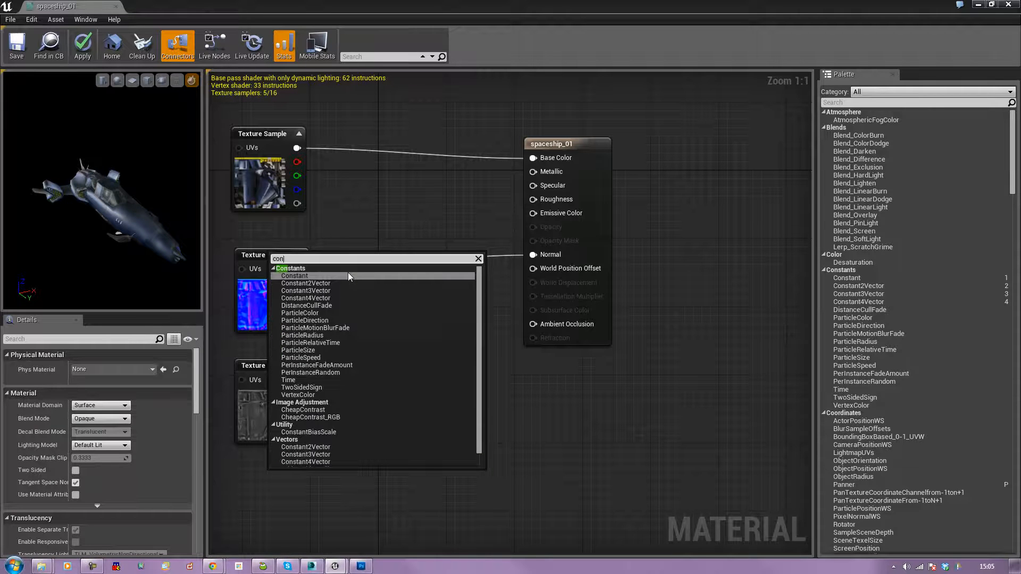
pyautogui.click(347, 273)
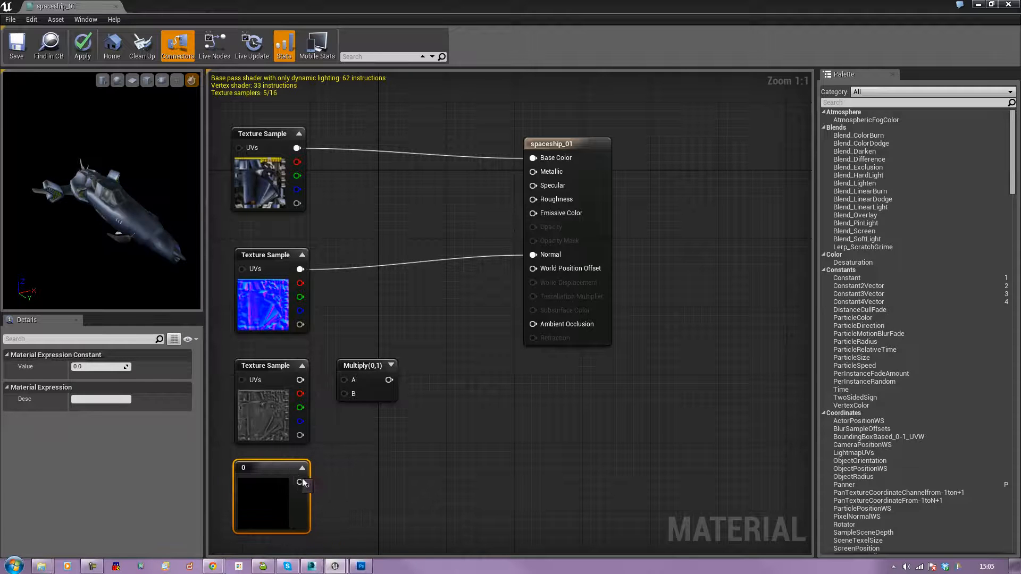
pyautogui.moveTo(301, 482); pyautogui.dragTo(537, 186)
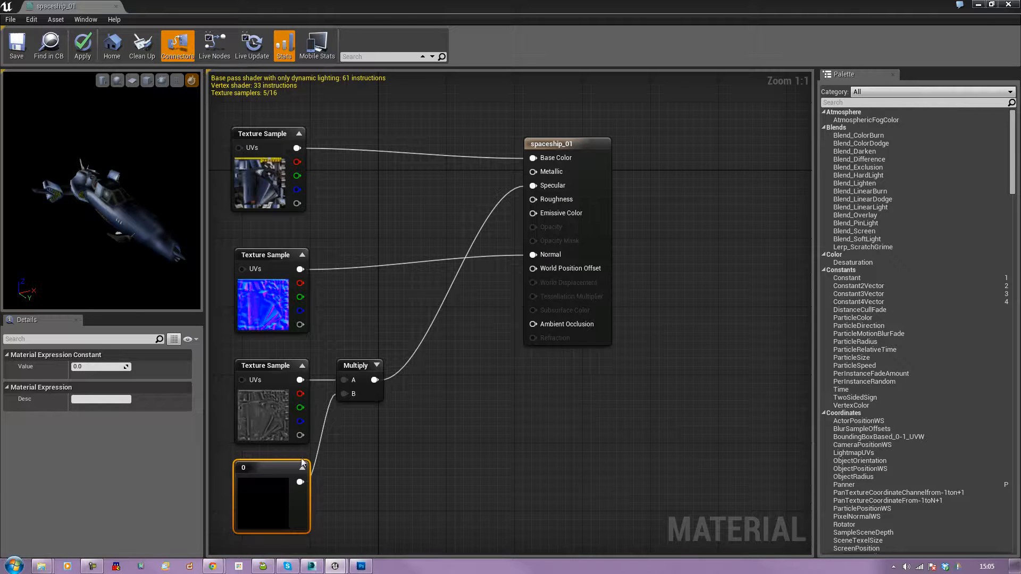
# Step: Set the constant multiplying the specular texture to 5 and inspect the ship in the preview
pyautogui.click(92, 367)
pyautogui.write('5')
pyautogui.press('Return')
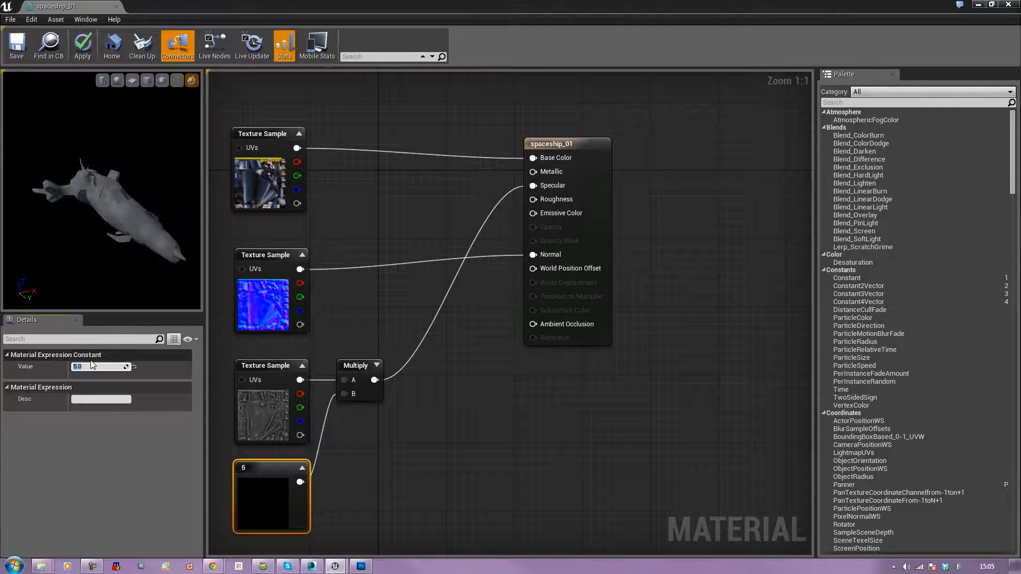
pyautogui.moveTo(114, 272)
pyautogui.mouseDown()
pyautogui.moveTo(163, 250)
pyautogui.moveTo(130, 253)
pyautogui.moveTo(123, 271)
pyautogui.moveTo(118, 256)
pyautogui.mouseUp()
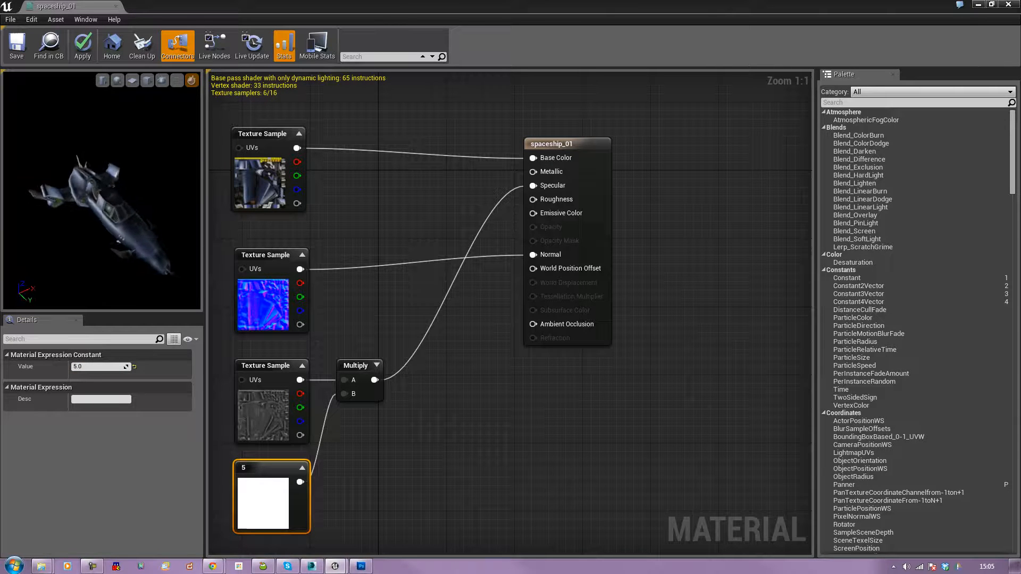
# Step: Set the specular multiplier constant to 0.75 and inspect the ship in the preview
pyautogui.click(93, 368)
pyautogui.write('0.7')
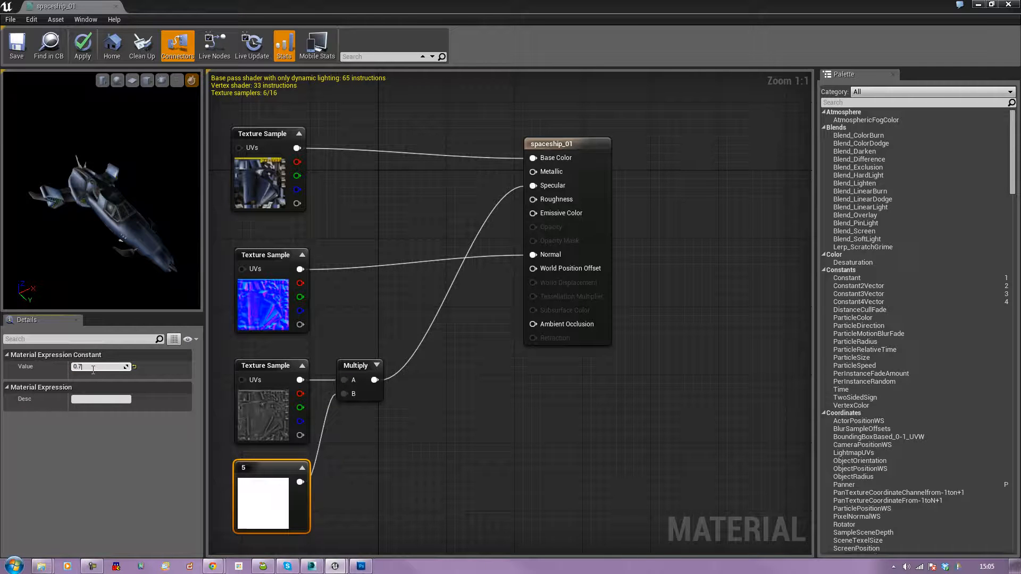
pyautogui.write('5')
pyautogui.press('Return')
pyautogui.moveTo(124, 263)
pyautogui.mouseDown()
pyautogui.moveTo(119, 234)
pyautogui.moveTo(123, 252)
pyautogui.moveTo(125, 243)
pyautogui.mouseUp()
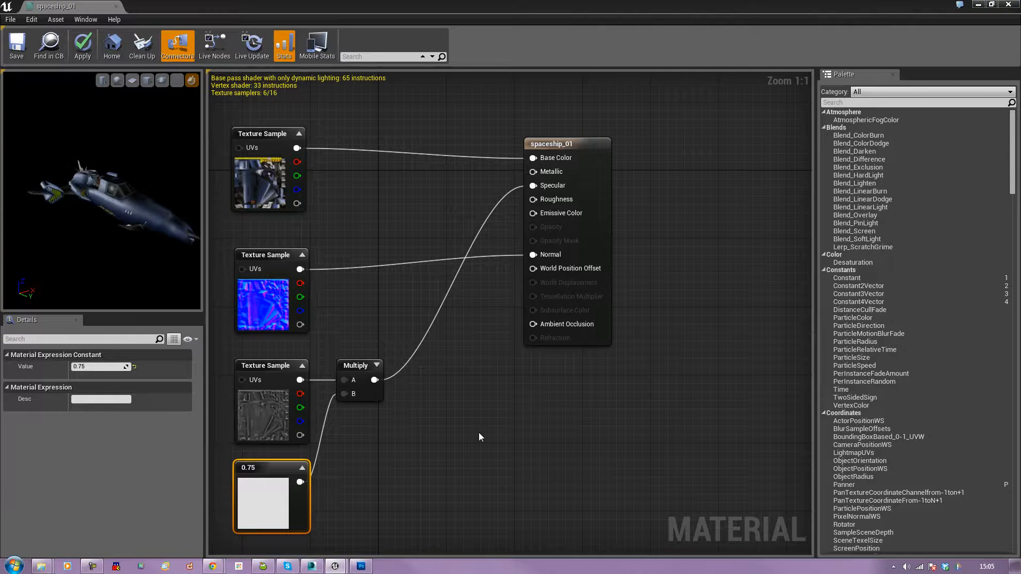
# Step: Duplicate the specular texture sample with its Multiply and constant nodes and place the copies above the diffuse sample
pyautogui.click(291, 370)
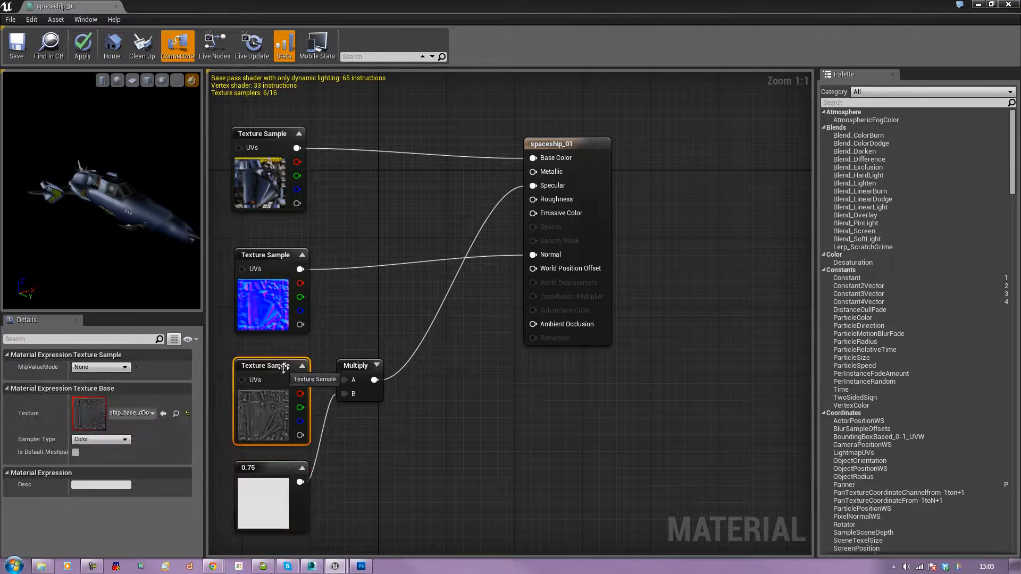
pyautogui.keyDown('ctrl'); pyautogui.click(357, 373); pyautogui.keyUp('ctrl')
pyautogui.keyDown('ctrl'); pyautogui.click(287, 467); pyautogui.keyUp('ctrl')
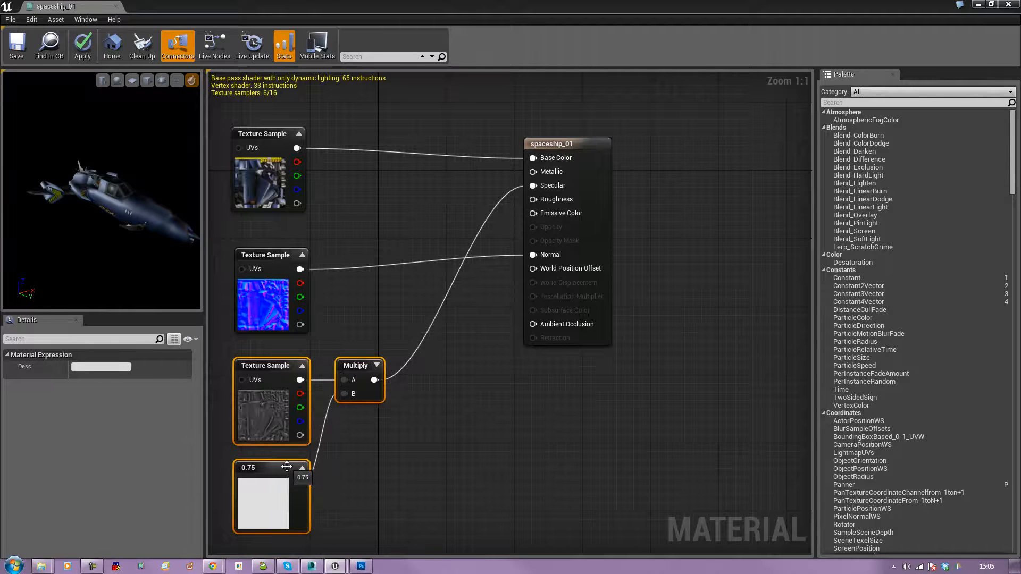
pyautogui.rightClick(290, 302)
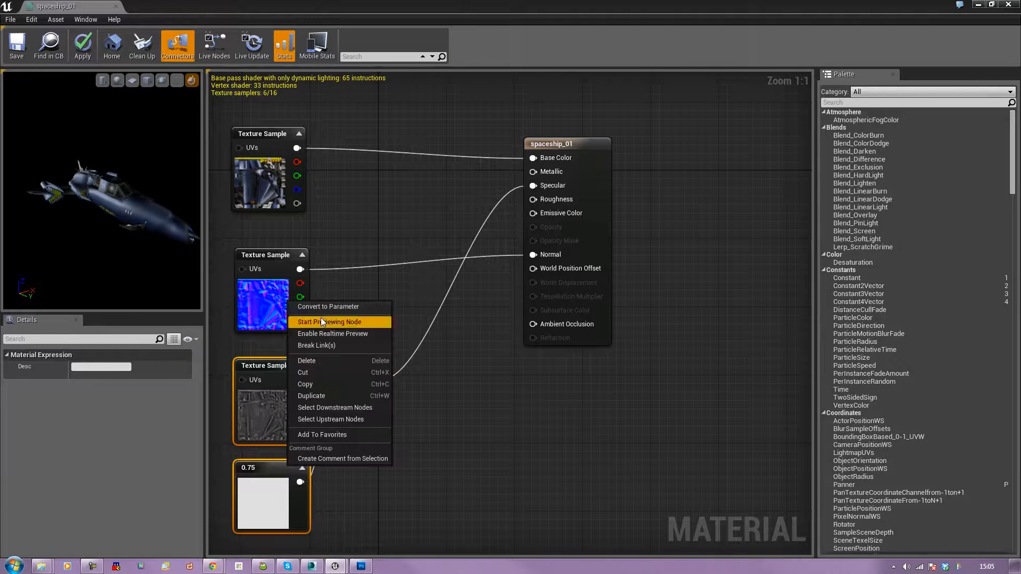
pyautogui.click(321, 395)
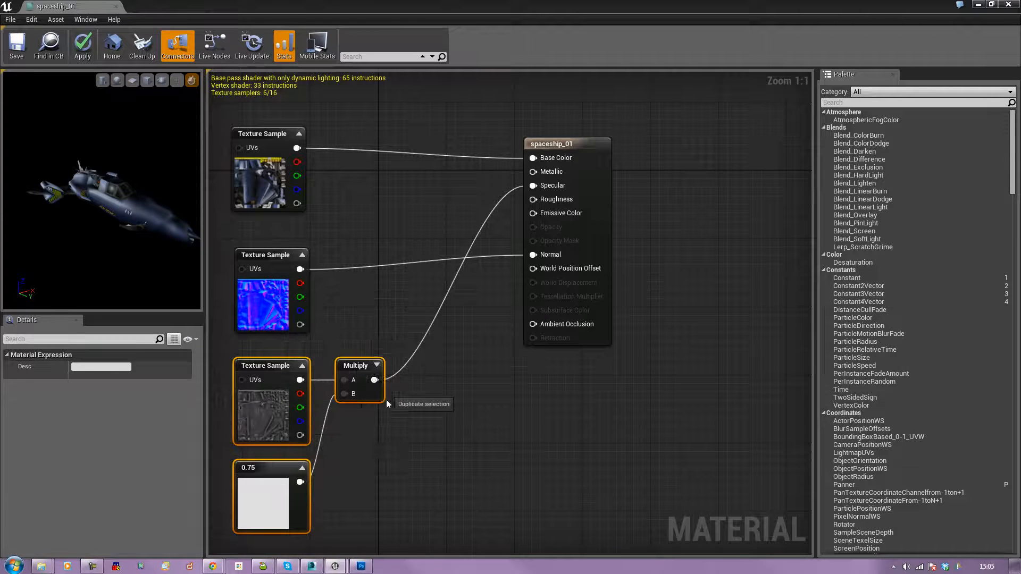
pyautogui.moveTo(297, 444); pyautogui.dragTo(314, 273)
pyautogui.scroll(-5, 434, 415)
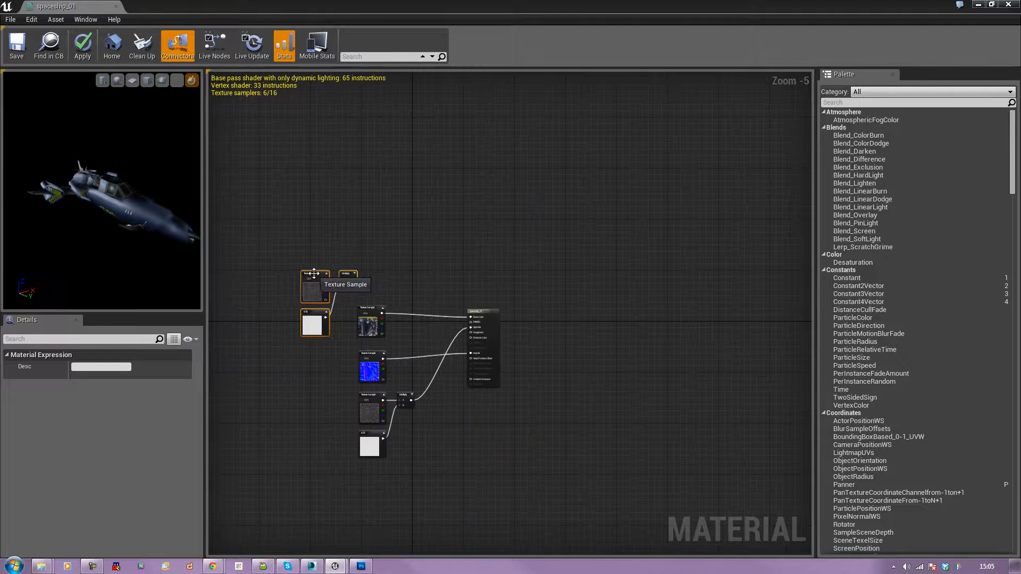
pyautogui.scroll(3, 403, 330)
pyautogui.scroll(1, 403, 330)
pyautogui.scroll(-1, 403, 330)
pyautogui.moveTo(364, 216); pyautogui.dragTo(391, 221)
# Step: Connect the duplicated Multiply node to Metallic and move its constant closer beneath the Multiply node
pyautogui.moveTo(304, 229); pyautogui.dragTo(520, 333)
pyautogui.moveTo(536, 319); pyautogui.dragTo(538, 315)
pyautogui.moveTo(117, 202)
pyautogui.mouseDown()
pyautogui.moveTo(59, 199)
pyautogui.moveTo(109, 205)
pyautogui.mouseUp()
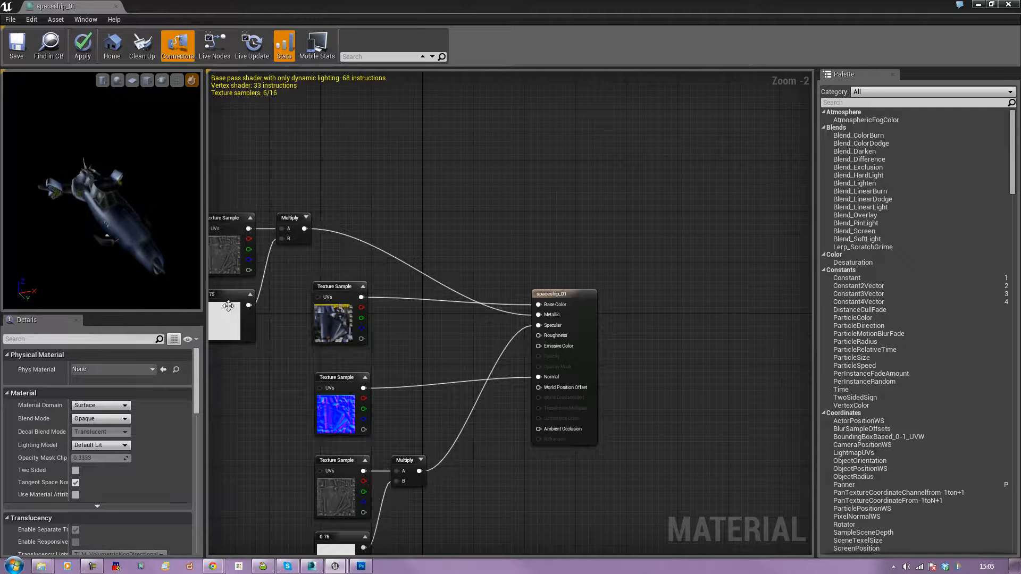
pyautogui.moveTo(226, 297); pyautogui.dragTo(258, 291)
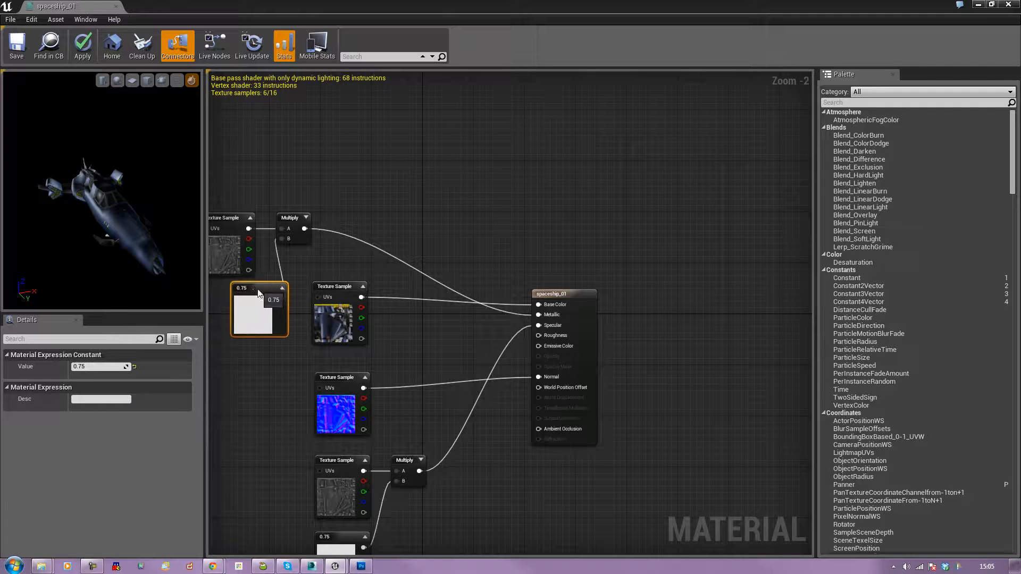
# Step: Set the metallic multiplier constant to 0.1 and inspect the ship in the preview
pyautogui.click(92, 366)
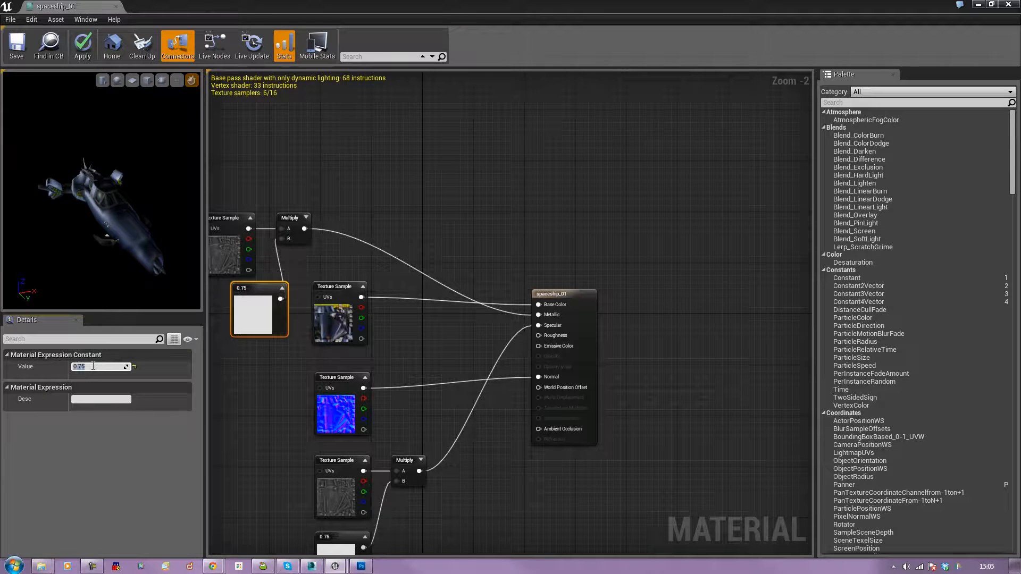
pyautogui.write('0.1')
pyautogui.press('Return')
pyautogui.moveTo(106, 239); pyautogui.dragTo(128, 239)
# Step: Set the metallic multiplier constant to 10
pyautogui.click(95, 366)
pyautogui.write('10')
pyautogui.press('Return')
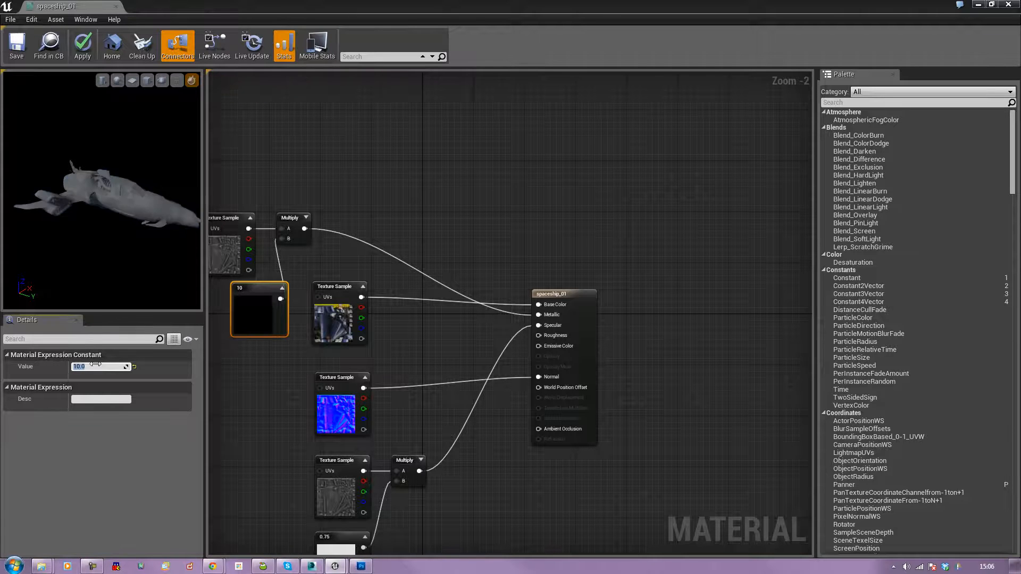
# Step: Duplicate the specular texture sample with its Multiply and constant nodes, place the copies beside the normal map sample, and connect the copied Multiply to Roughness
pyautogui.moveTo(107, 212); pyautogui.dragTo(123, 228)
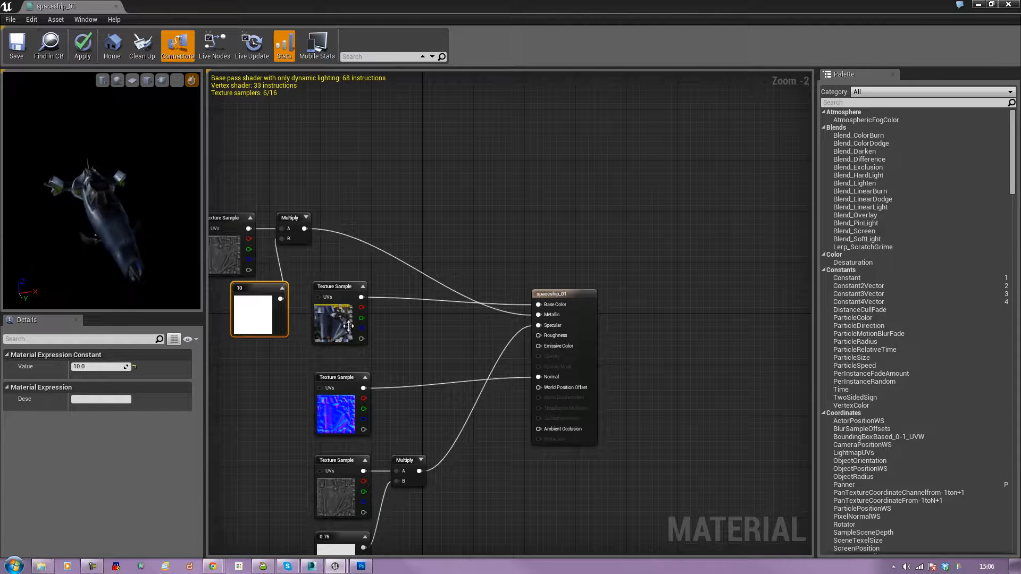
pyautogui.click(378, 383)
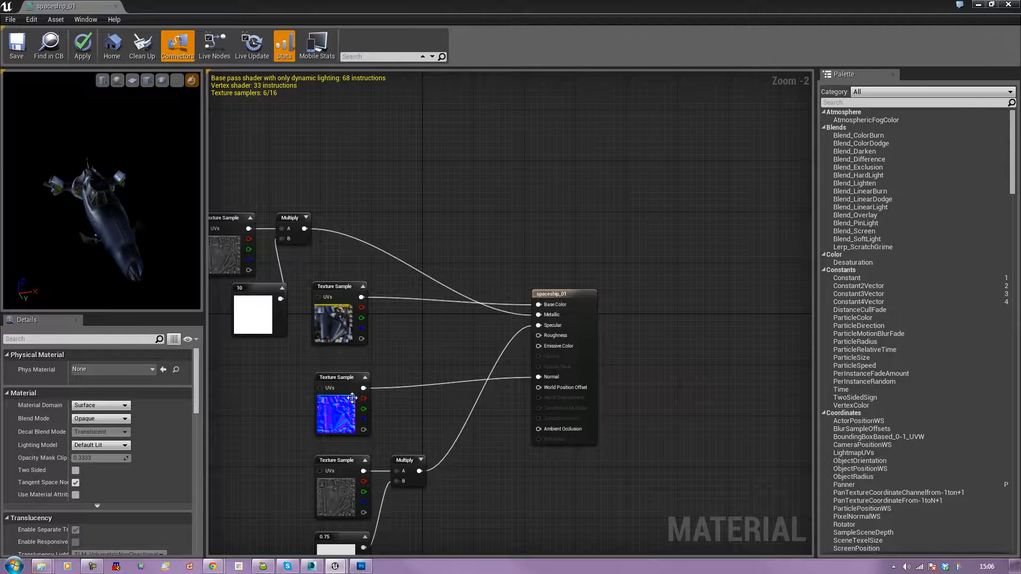
pyautogui.click(347, 497)
pyautogui.keyDown('ctrl'); pyautogui.click(406, 475); pyautogui.keyUp('ctrl')
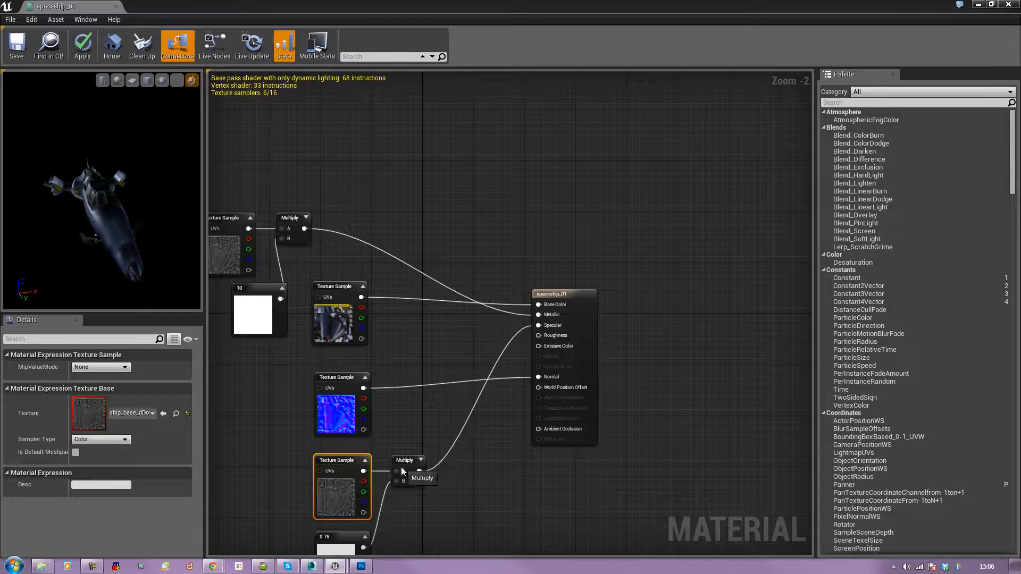
pyautogui.keyDown('ctrl'); pyautogui.click(350, 536); pyautogui.keyUp('ctrl')
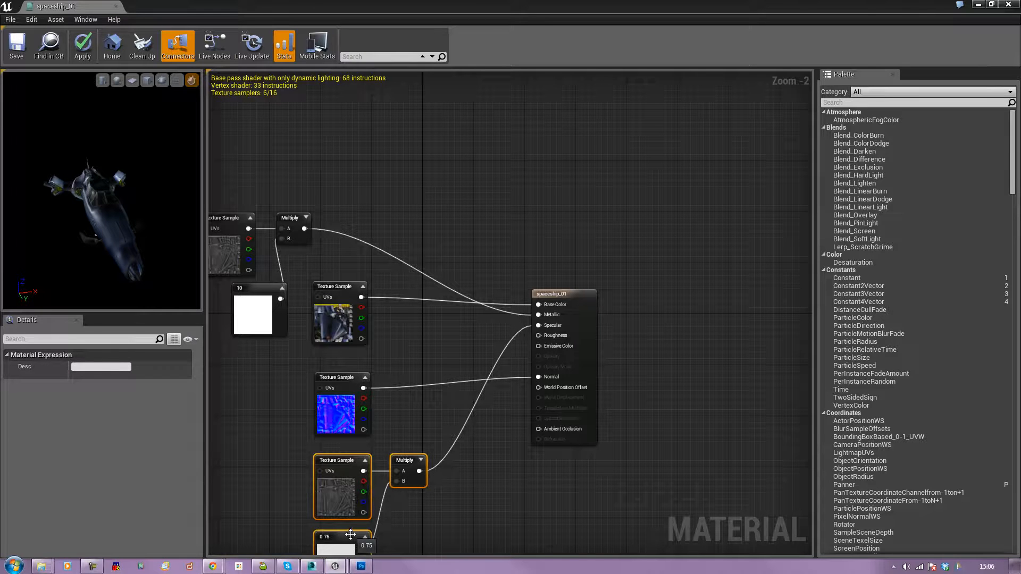
pyautogui.hotkey('ctrl', 'w')
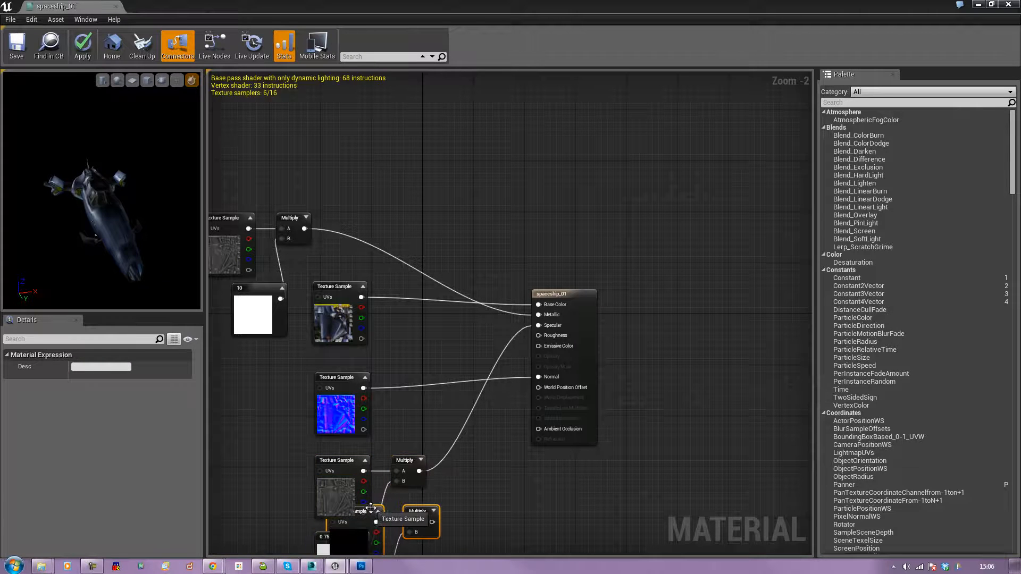
pyautogui.moveTo(385, 521); pyautogui.dragTo(538, 336)
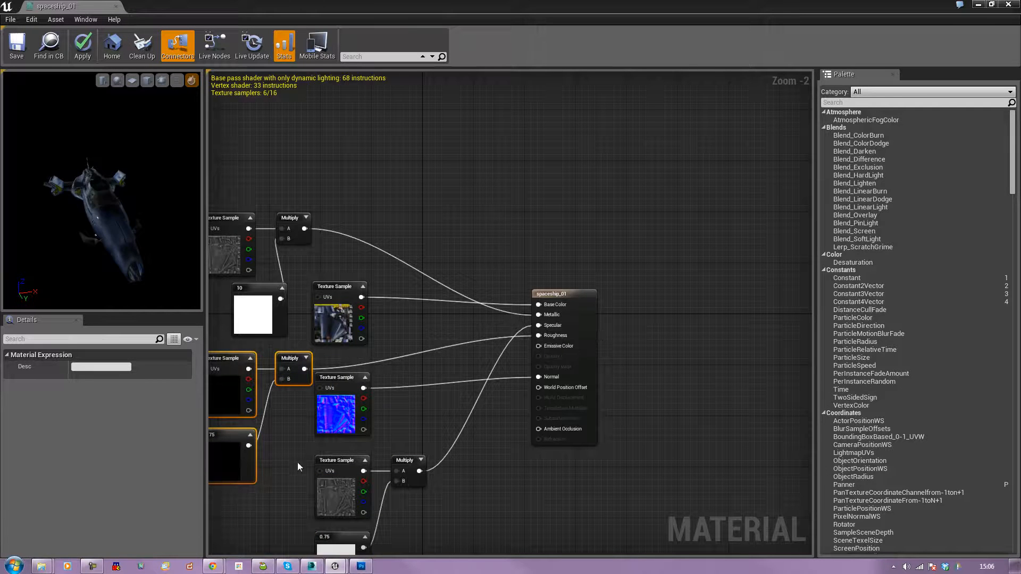
# Step: Set the roughness multiplier constant to 0.45, then apply the material changes and close the material
pyautogui.moveTo(120, 197); pyautogui.dragTo(53, 198)
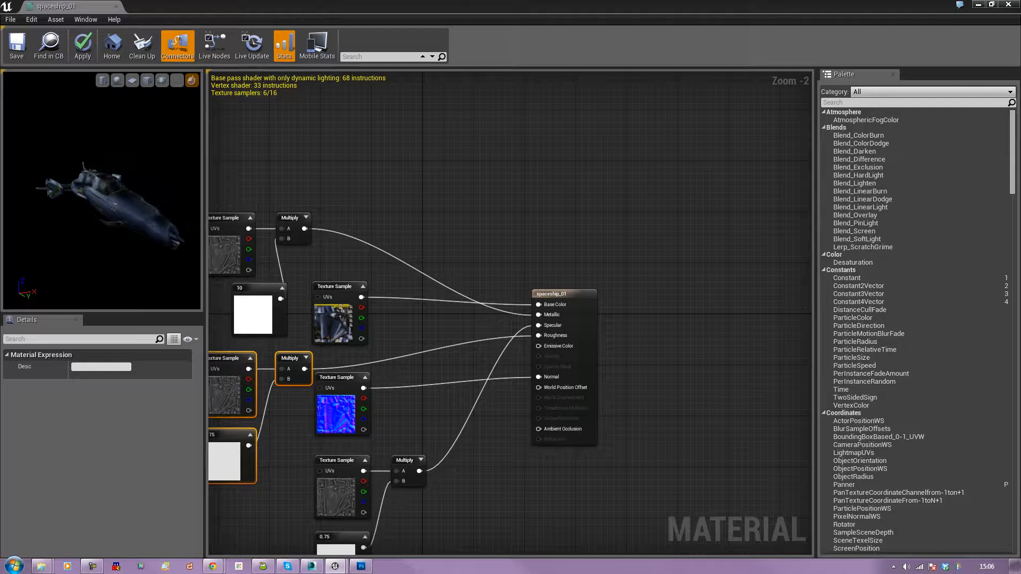
pyautogui.click(245, 452)
pyautogui.click(93, 367)
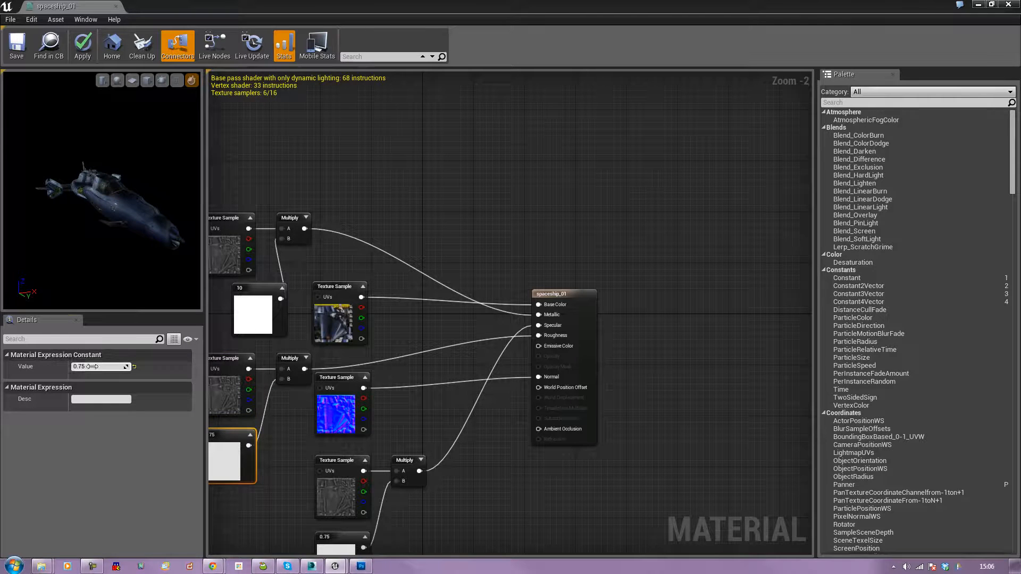
pyautogui.write('0.45')
pyautogui.press('Return')
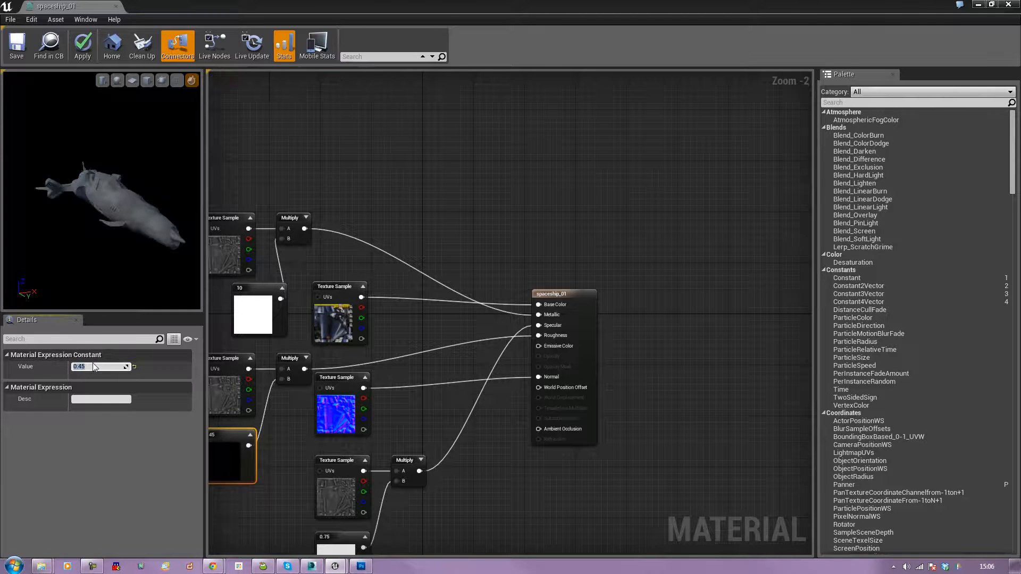
pyautogui.moveTo(122, 196)
pyautogui.mouseDown()
pyautogui.moveTo(59, 189)
pyautogui.moveTo(125, 189)
pyautogui.mouseUp()
pyautogui.click(81, 44)
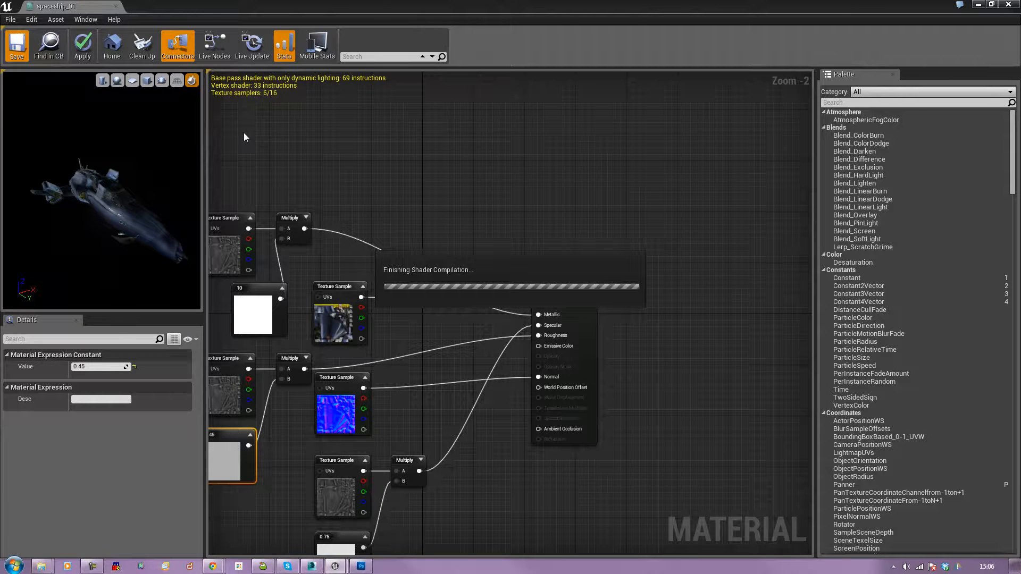
pyautogui.click(1009, 5)
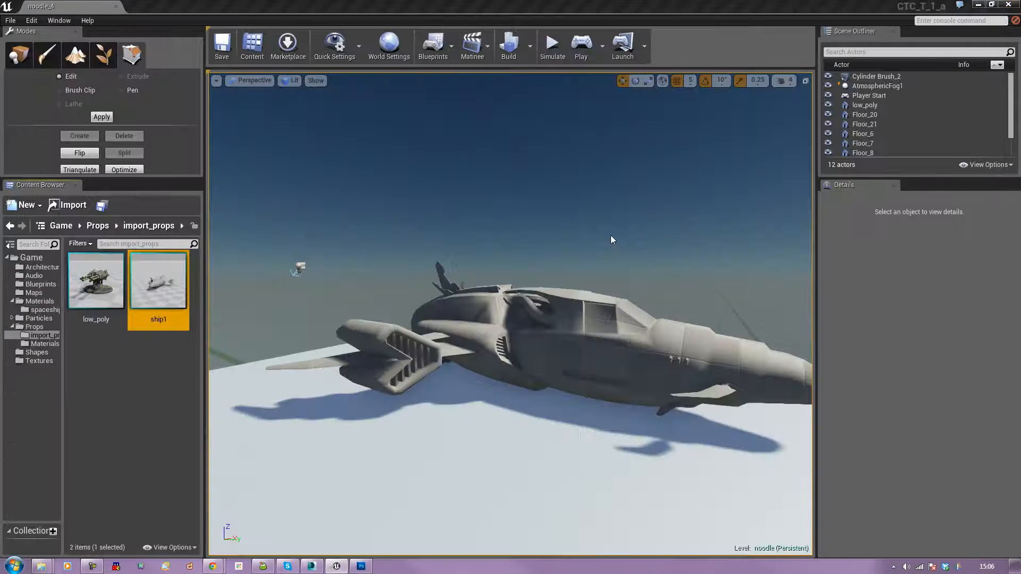
# Step: Open the ship1 static mesh for editing and examine the whole ship and its UV channel 0 layout
pyautogui.doubleClick(174, 291)
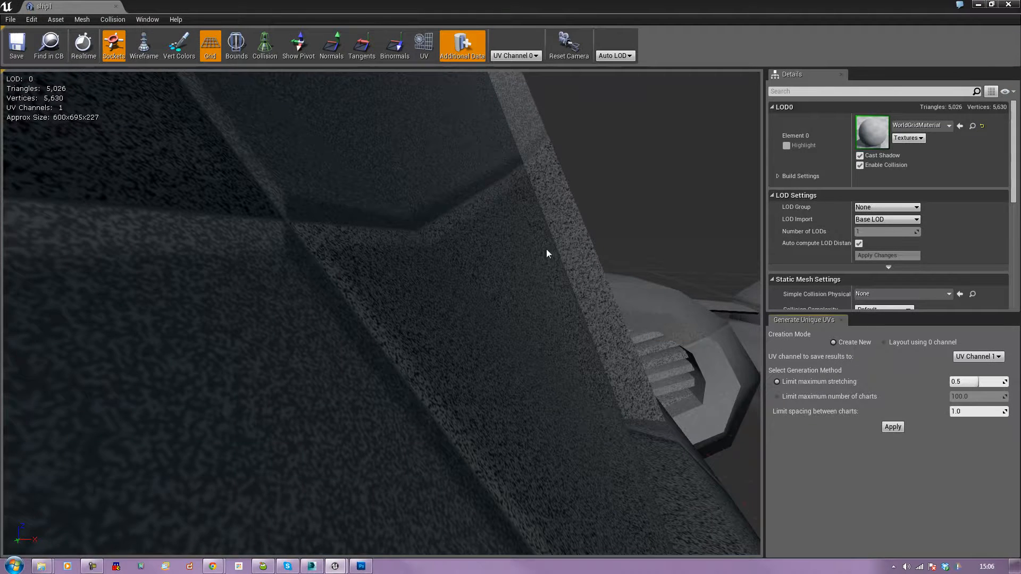
pyautogui.moveTo(495, 280); pyautogui.dragTo(426, 303, button='right')
pyautogui.moveTo(298, 266); pyautogui.dragTo(285, 269, button='right')
pyautogui.moveTo(310, 217); pyautogui.dragTo(328, 227, button='right')
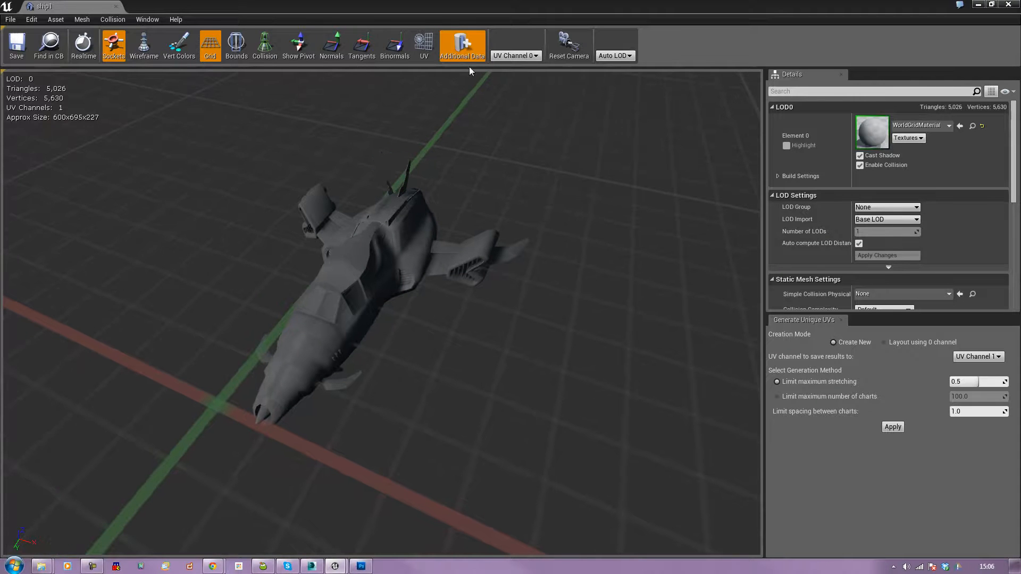
pyautogui.click(423, 47)
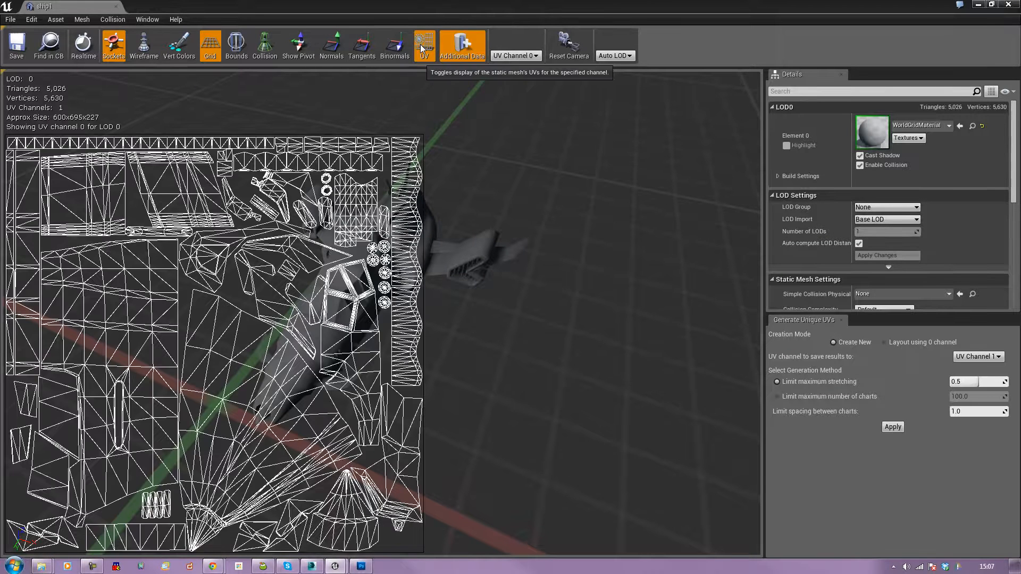
pyautogui.click(423, 48)
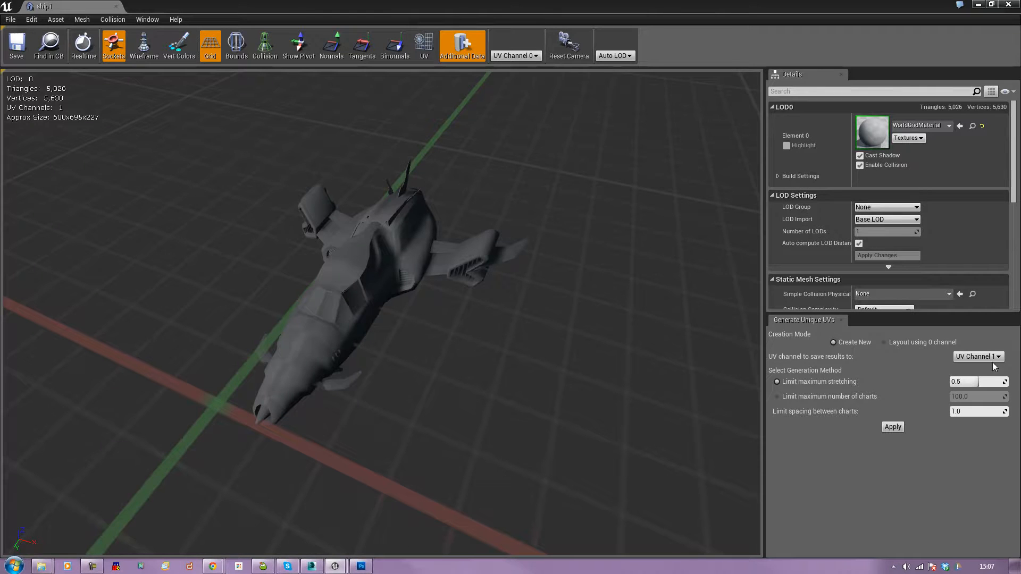
# Step: Try generating UV Channel 1 by layout using channel 0, then generate it with Create New and maximum stretching 0.5
pyautogui.click(884, 342)
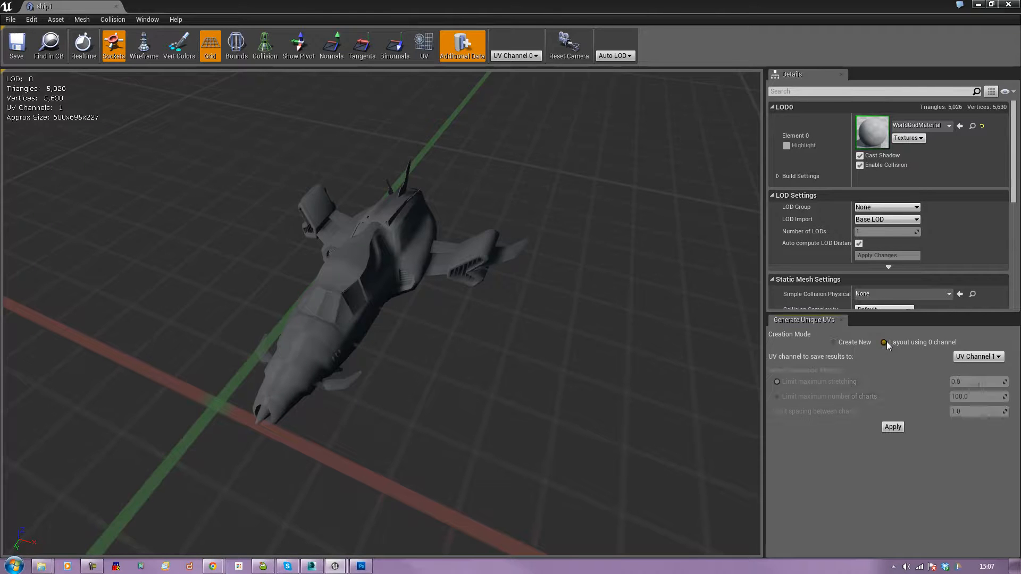
pyautogui.click(896, 429)
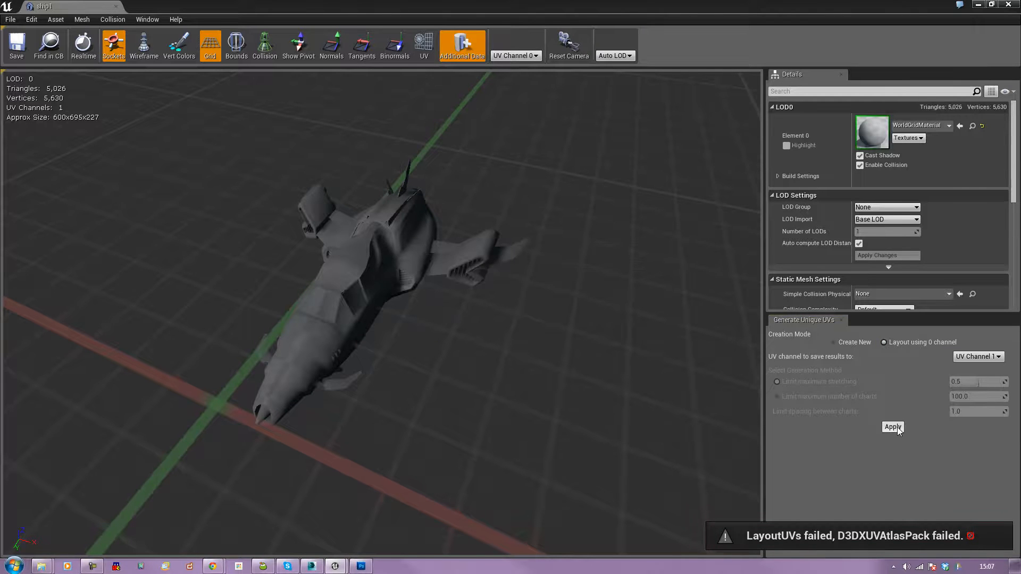
pyautogui.click(850, 343)
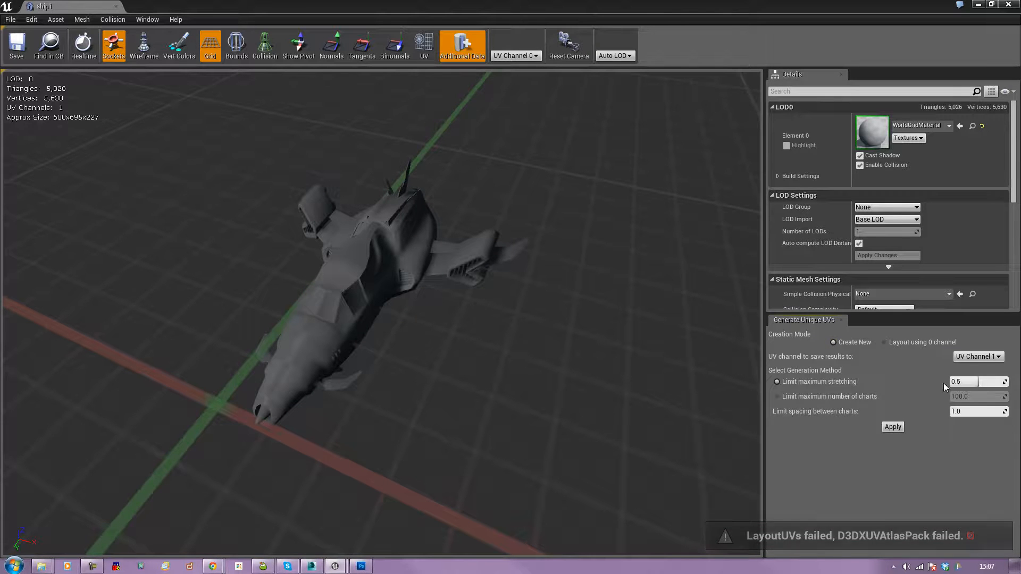
pyautogui.click(892, 428)
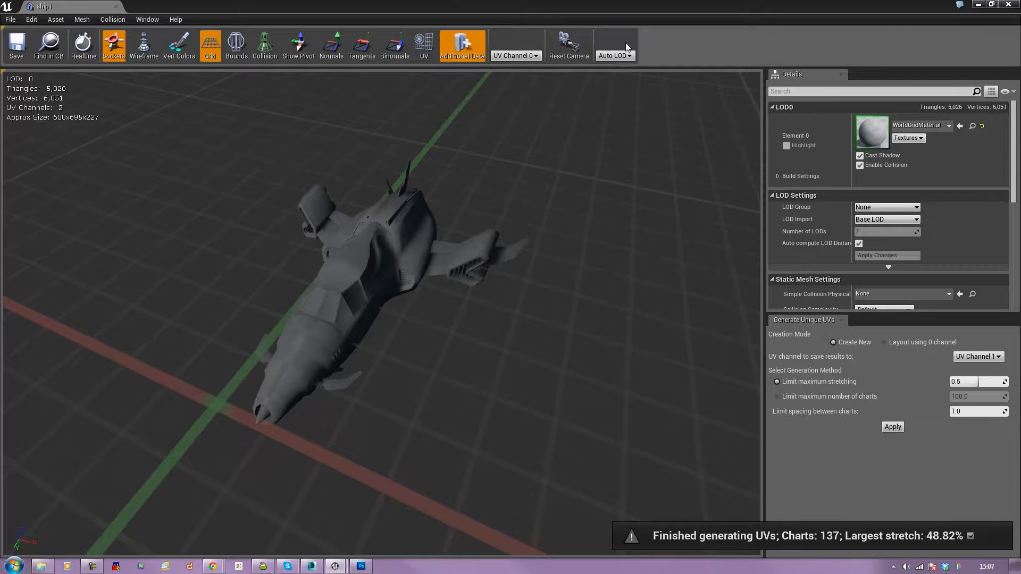
# Step: Compare the UV layouts of channels 0 and 1 over the ship mesh, then hide the UV overlay
pyautogui.click(423, 45)
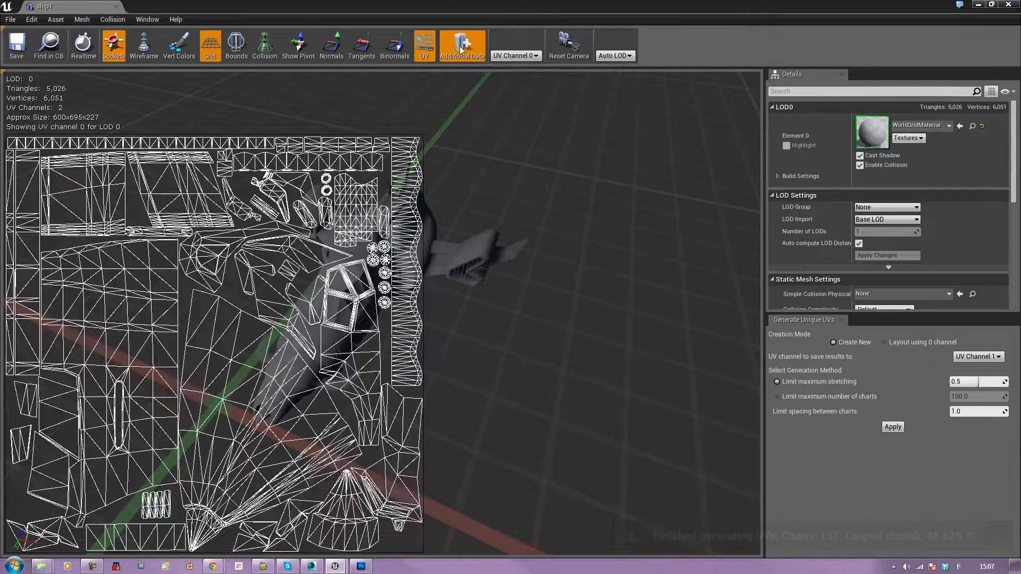
pyautogui.click(514, 56)
pyautogui.click(514, 73)
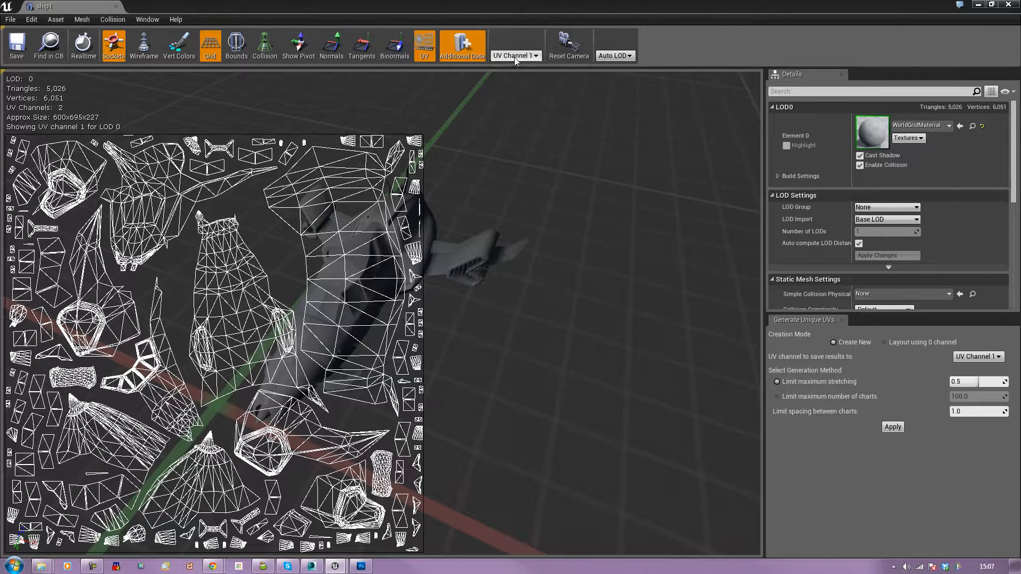
pyautogui.click(515, 57)
pyautogui.click(515, 64)
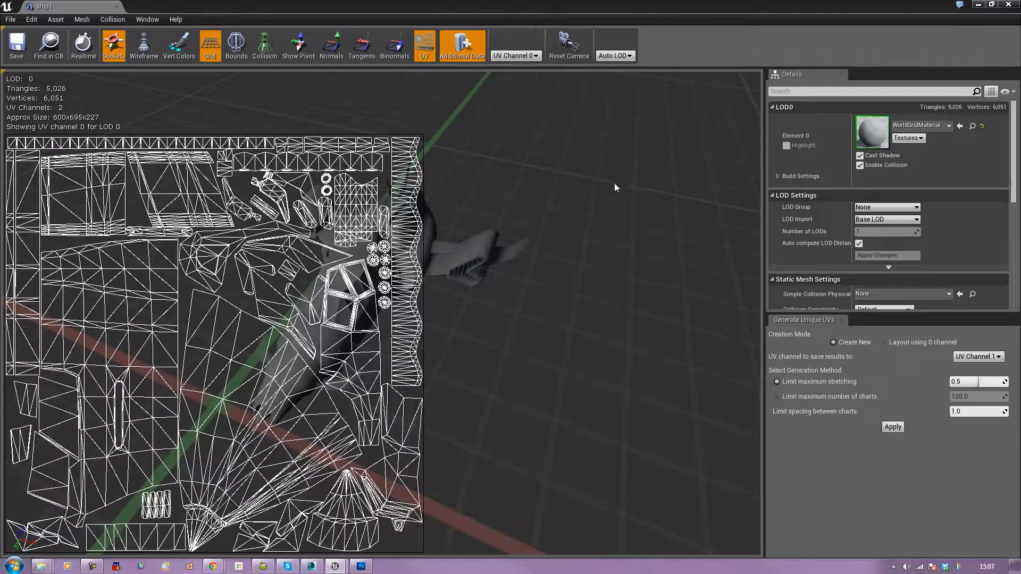
pyautogui.click(419, 50)
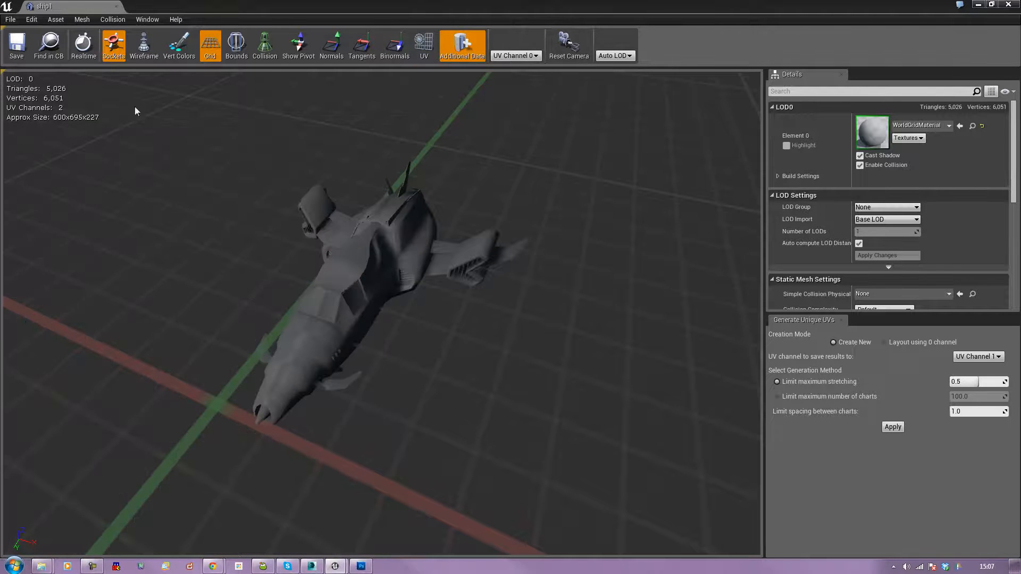
# Step: Assign the spaceship_01 material from the Materials/spaceship folder to the ship1 mesh, then save and close the mesh
pyautogui.moveTo(513, 5); pyautogui.dragTo(659, 61)
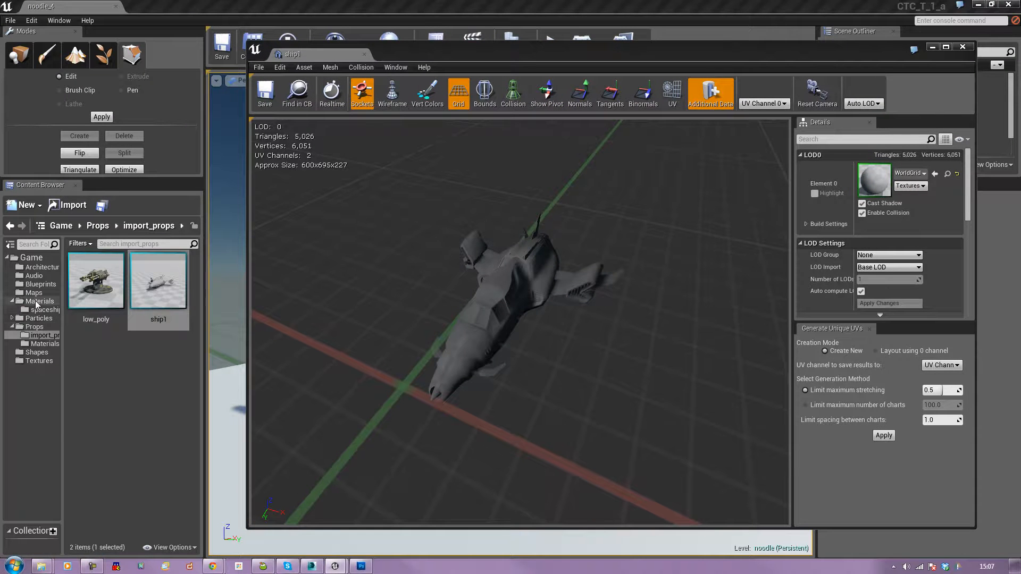
pyautogui.click(44, 309)
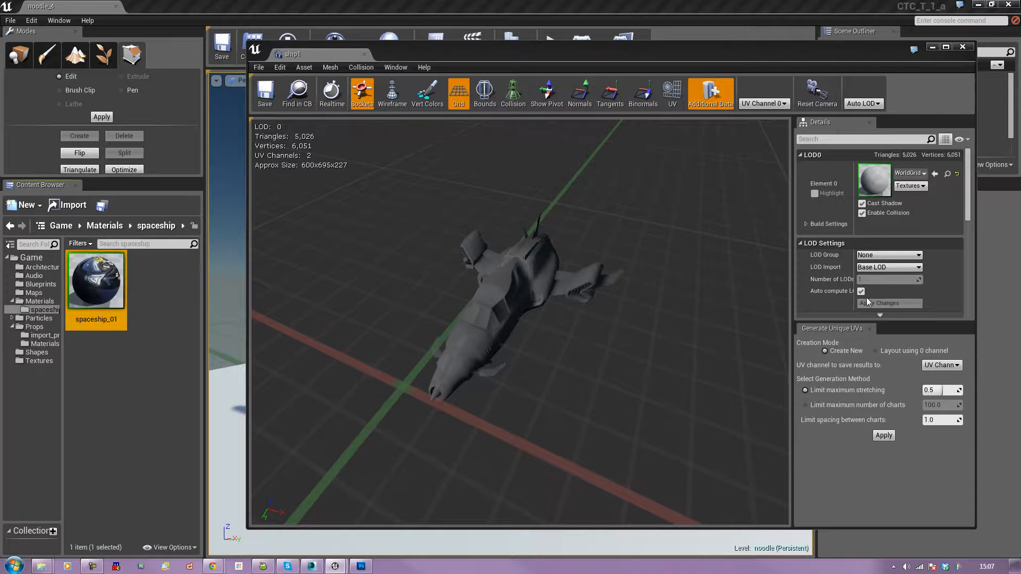
pyautogui.click(935, 174)
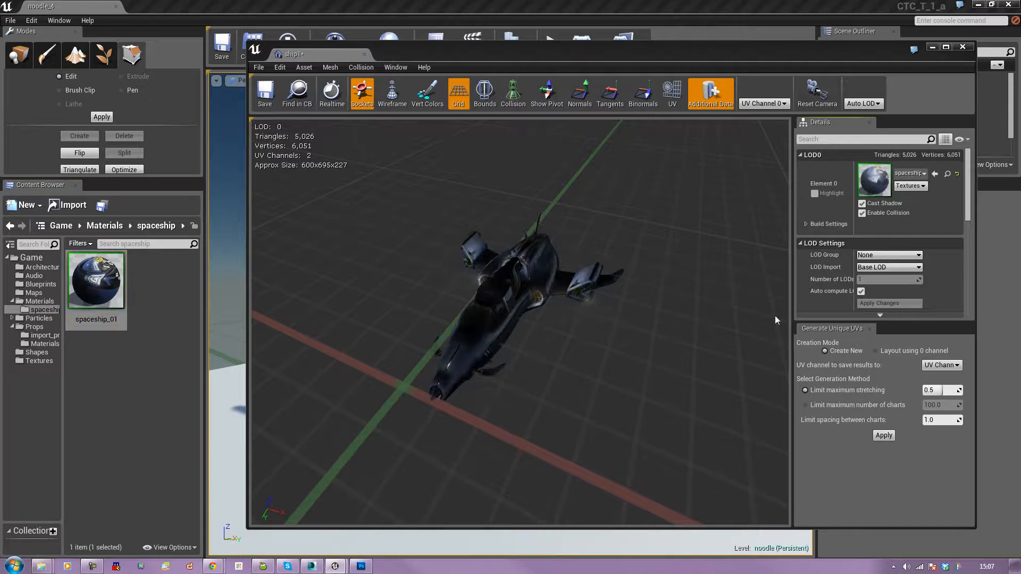
pyautogui.click(264, 96)
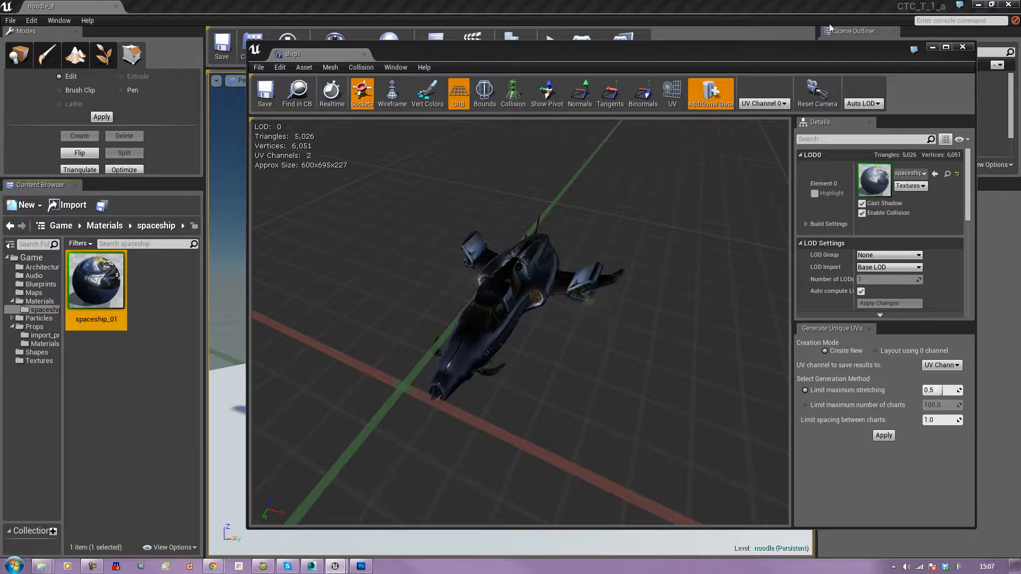
pyautogui.click(962, 46)
# Step: Move the ship in the level off the floor slab to behind the gun turret, at about X 125, Y 2985, Z 107
pyautogui.moveTo(567, 224); pyautogui.dragTo(566, 219, button='right')
pyautogui.moveTo(734, 188); pyautogui.dragTo(734, 188, button='right')
pyautogui.moveTo(460, 264); pyautogui.dragTo(460, 264, button='right')
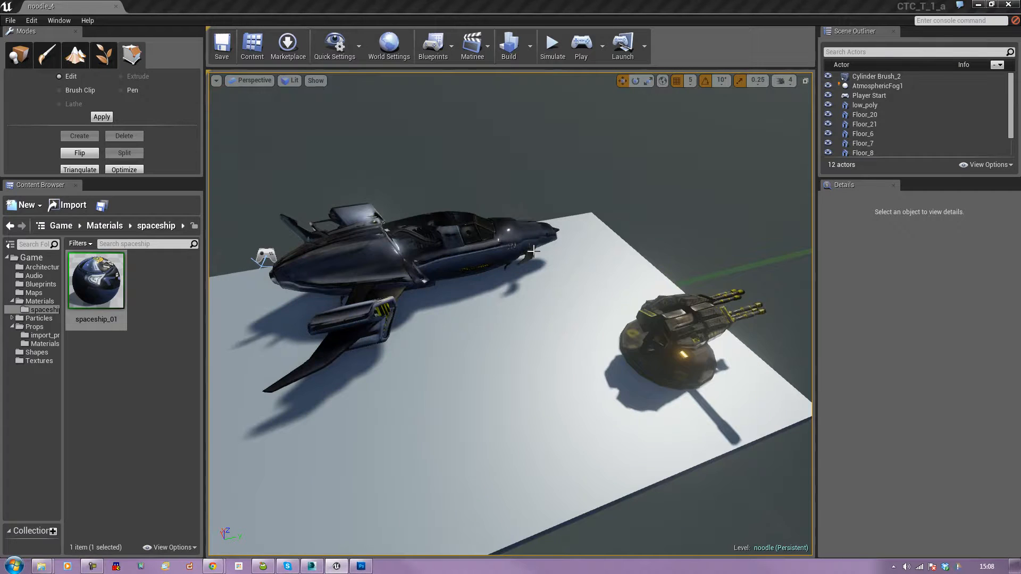
pyautogui.click(460, 264)
pyautogui.moveTo(610, 248); pyautogui.dragTo(765, 198)
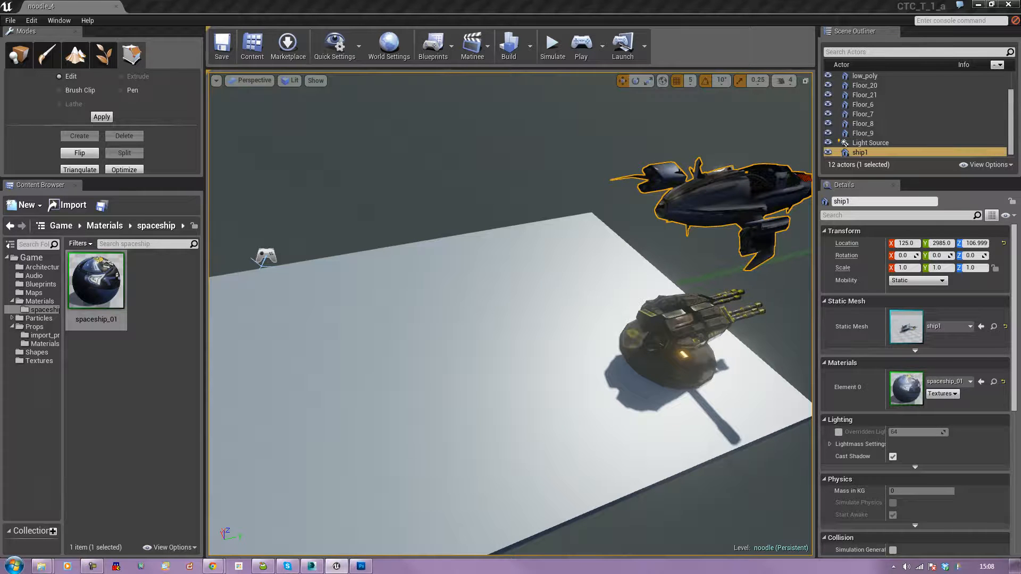
pyautogui.click(422, 200)
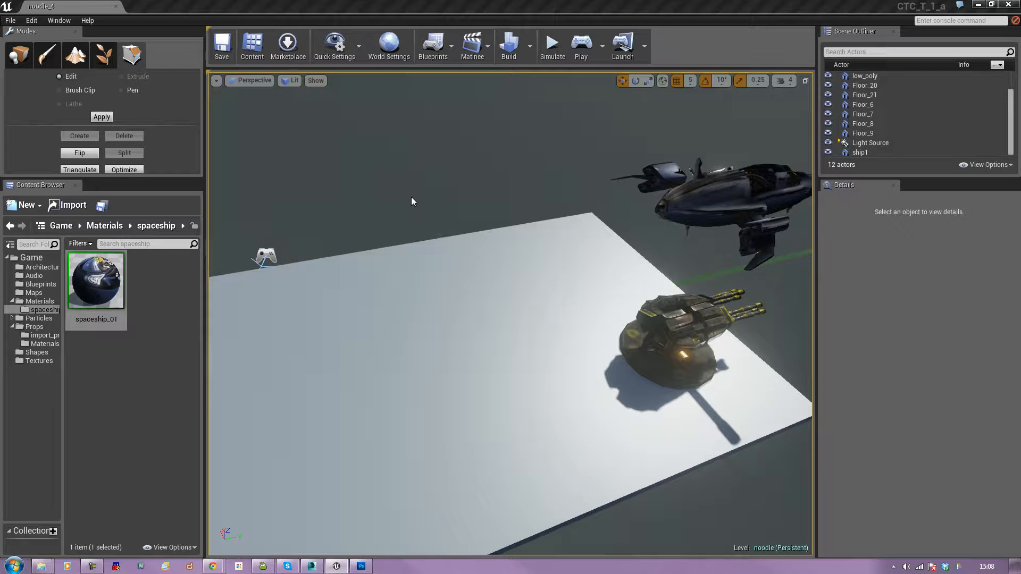
# Step: Switch to 3ds Max, reset the scene to an empty untitled one, and maximize the Perspective viewport
pyautogui.click(312, 566)
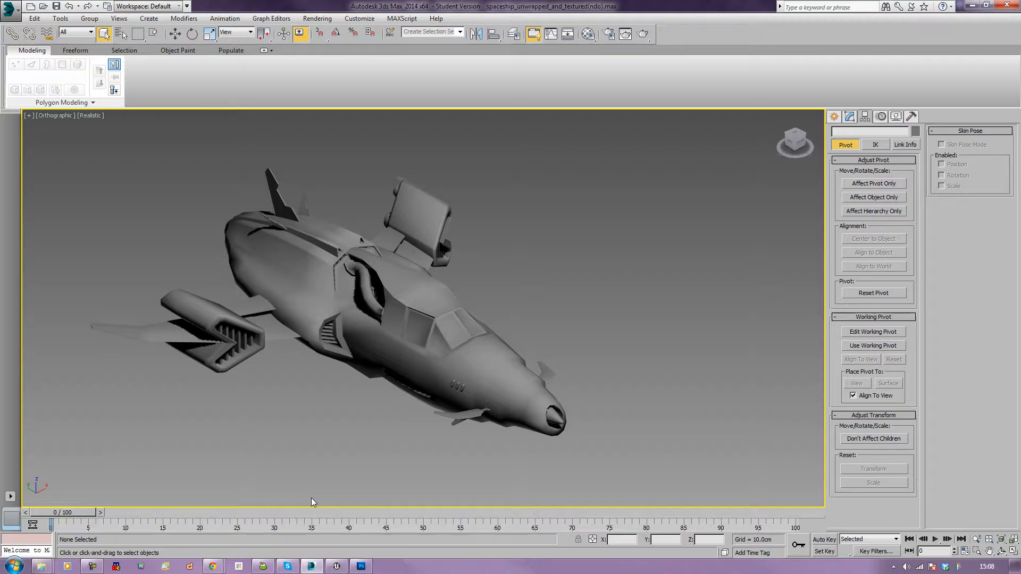
pyautogui.click(10, 8)
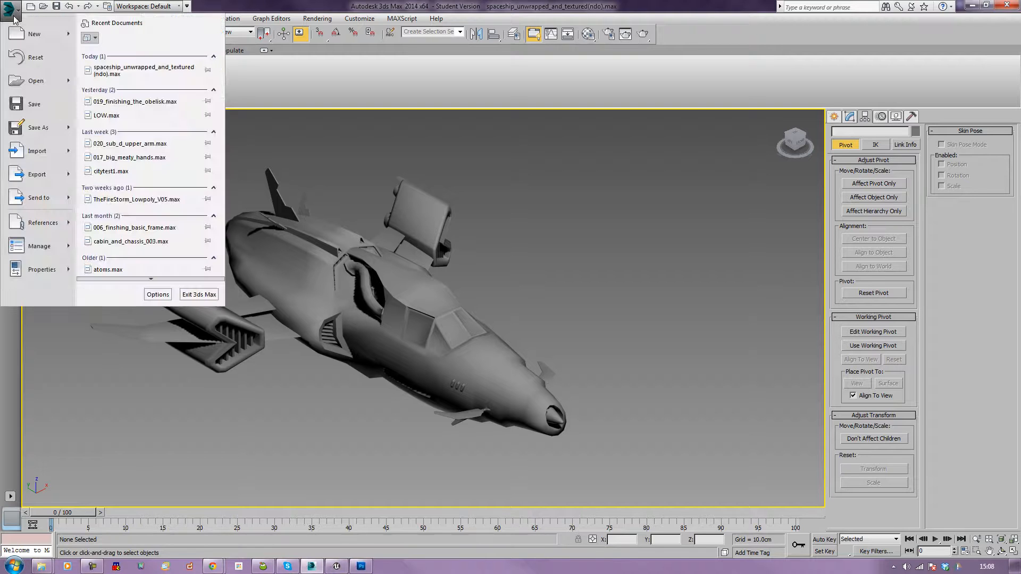
pyautogui.click(34, 59)
pyautogui.click(506, 301)
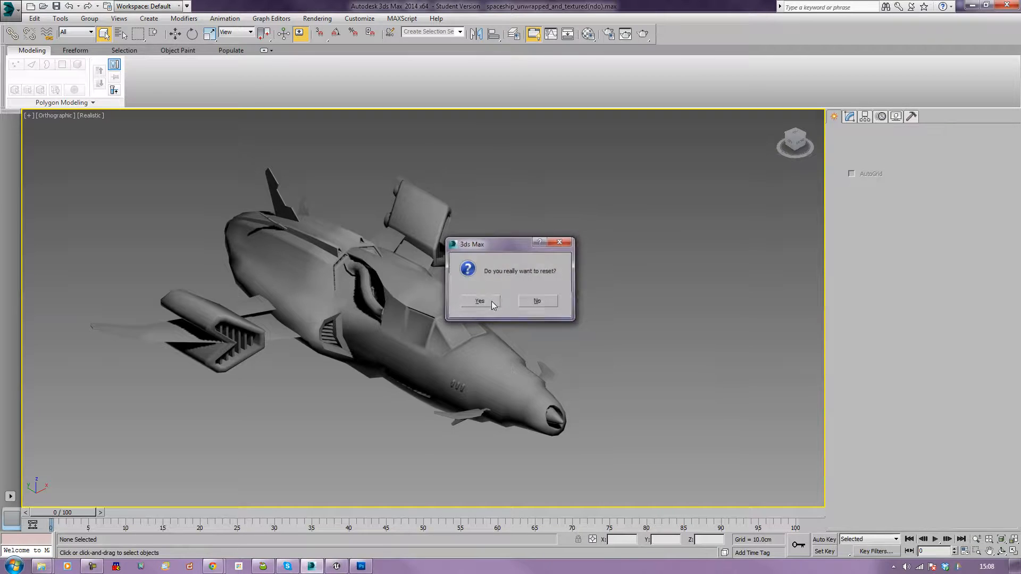
pyautogui.click(507, 301)
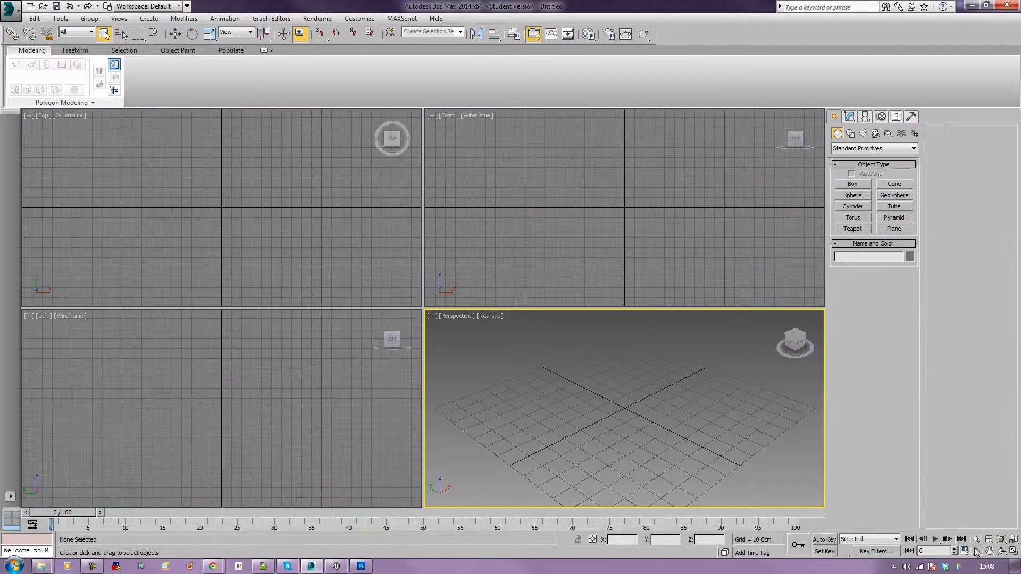
pyautogui.click(1013, 553)
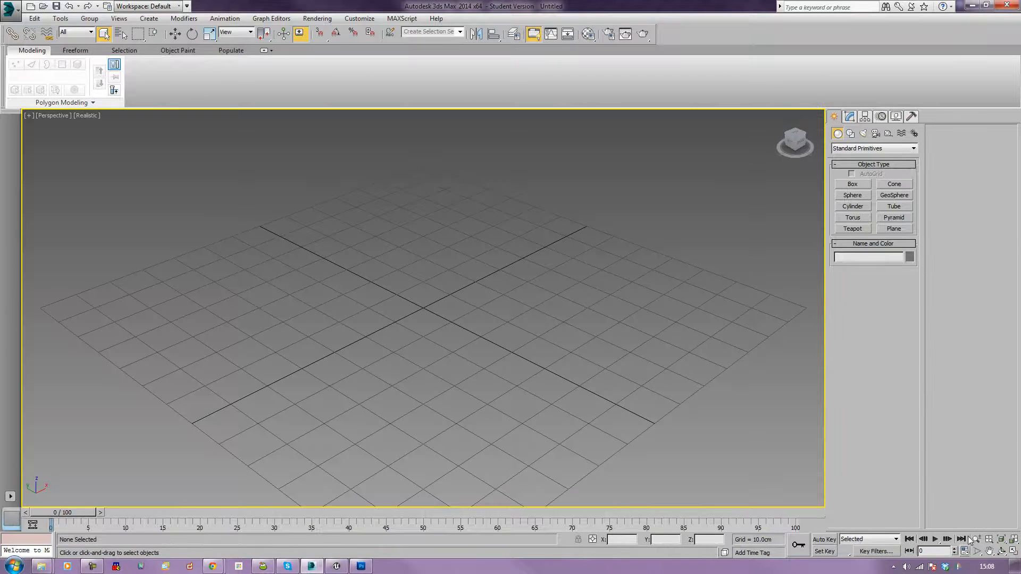
# Step: Import the Final_ArchA_HighPoly_v01 FBX file from the UT3FADEOUT folder with the offered import settings
pyautogui.click(15, 12)
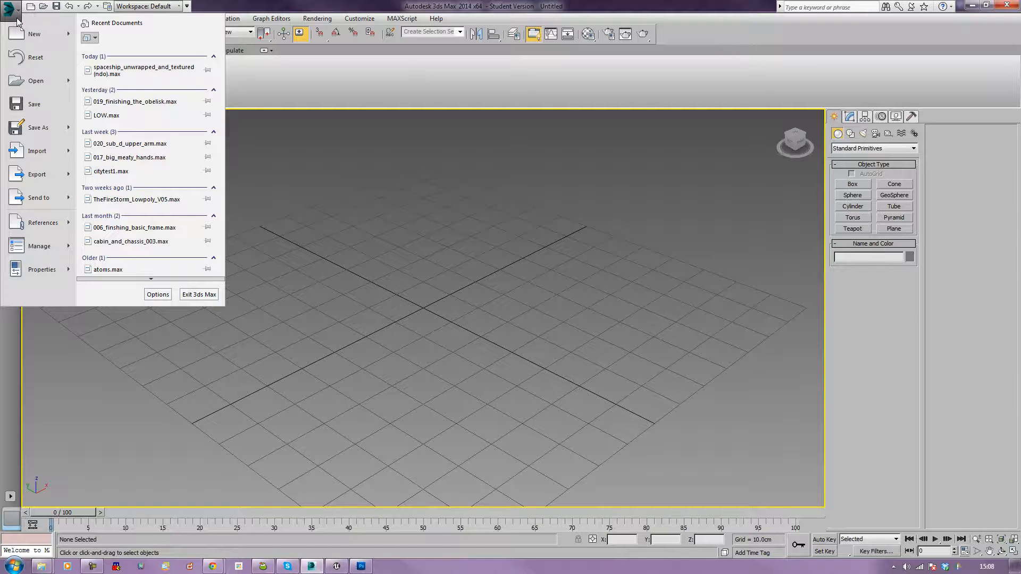
pyautogui.click(35, 151)
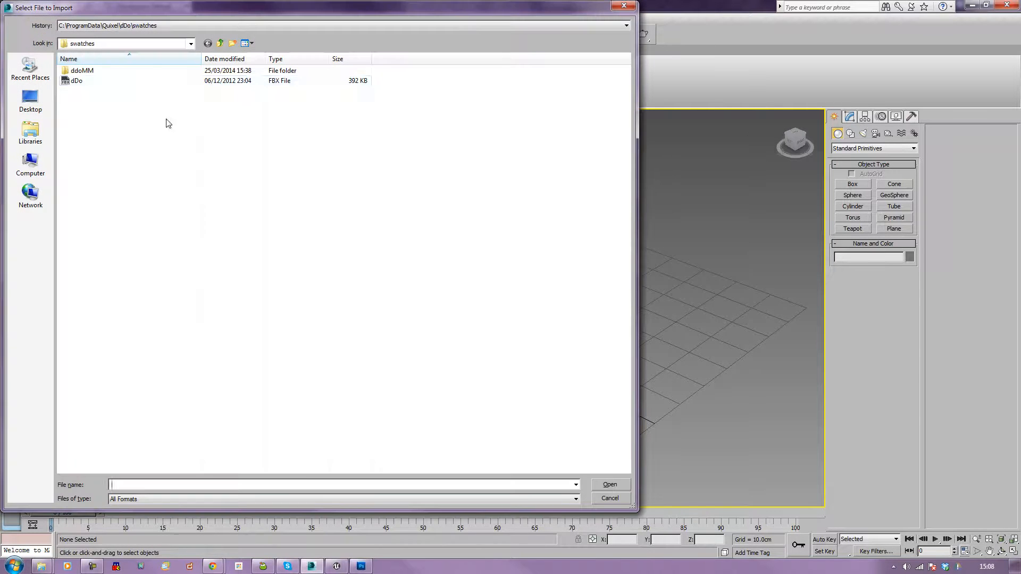
pyautogui.click(181, 26)
pyautogui.click(182, 42)
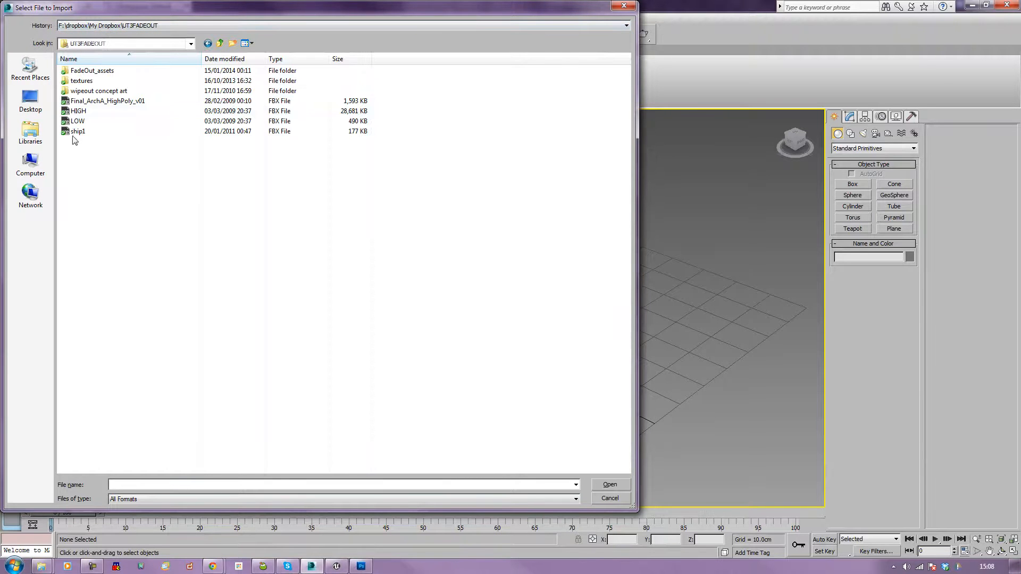
pyautogui.doubleClick(107, 101)
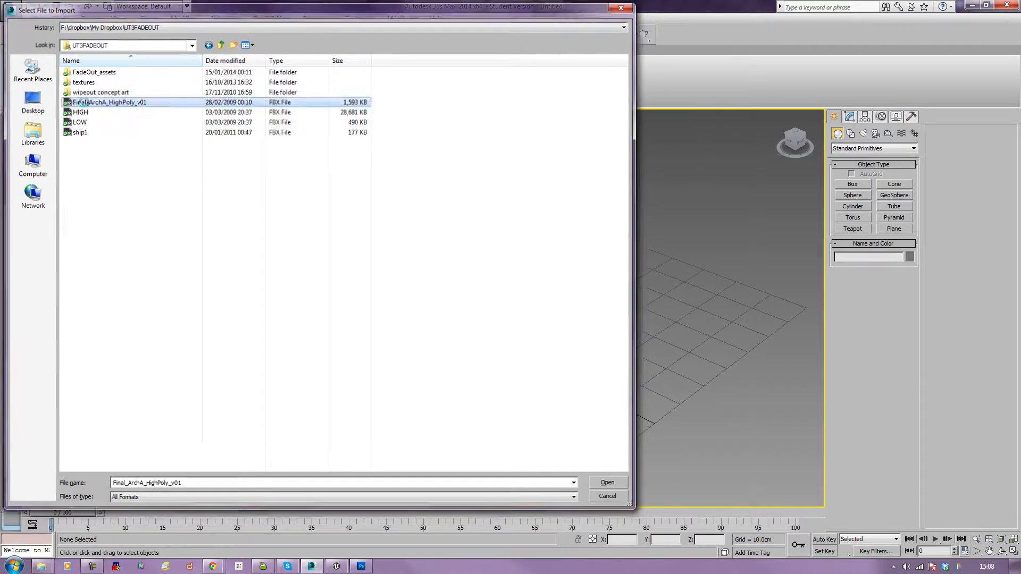
pyautogui.click(598, 419)
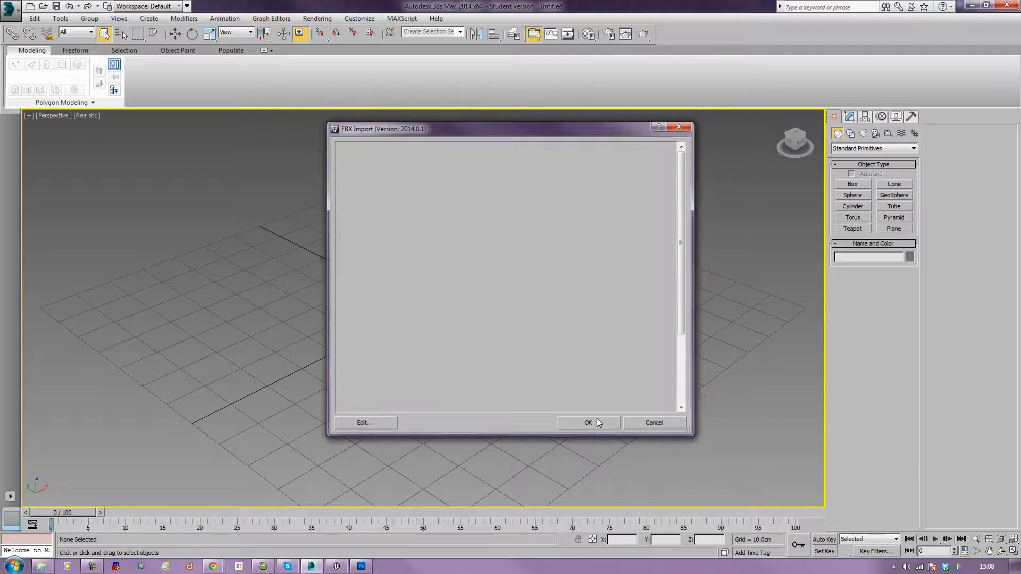
pyautogui.moveTo(511, 394)
pyautogui.keyDown('alt'); pyautogui.mouseDown(button='middle')
pyautogui.moveTo(590, 365)
pyautogui.moveTo(486, 372)
pyautogui.moveTo(374, 405)
pyautogui.moveTo(498, 379)
pyautogui.mouseUp(button='middle'); pyautogui.keyUp('alt')
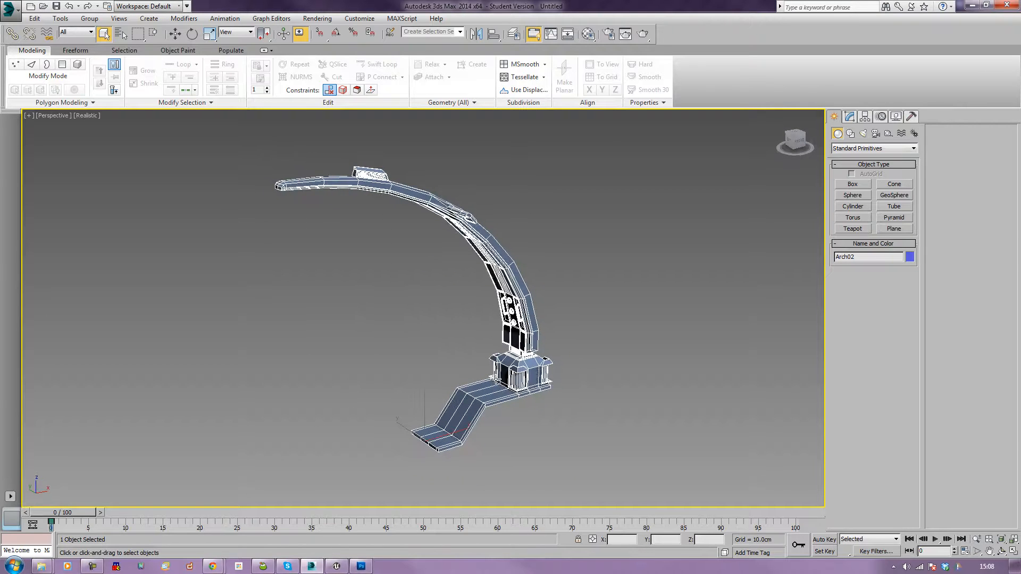
# Step: Inspect the arch's pivot by switching Affect Pivot Only on and off again
pyautogui.click(881, 117)
pyautogui.click(864, 118)
pyautogui.click(873, 184)
pyautogui.keyDown('alt'); pyautogui.moveTo(691, 279); pyautogui.dragTo(661, 285, button='middle'); pyautogui.keyUp('alt')
pyautogui.click(874, 183)
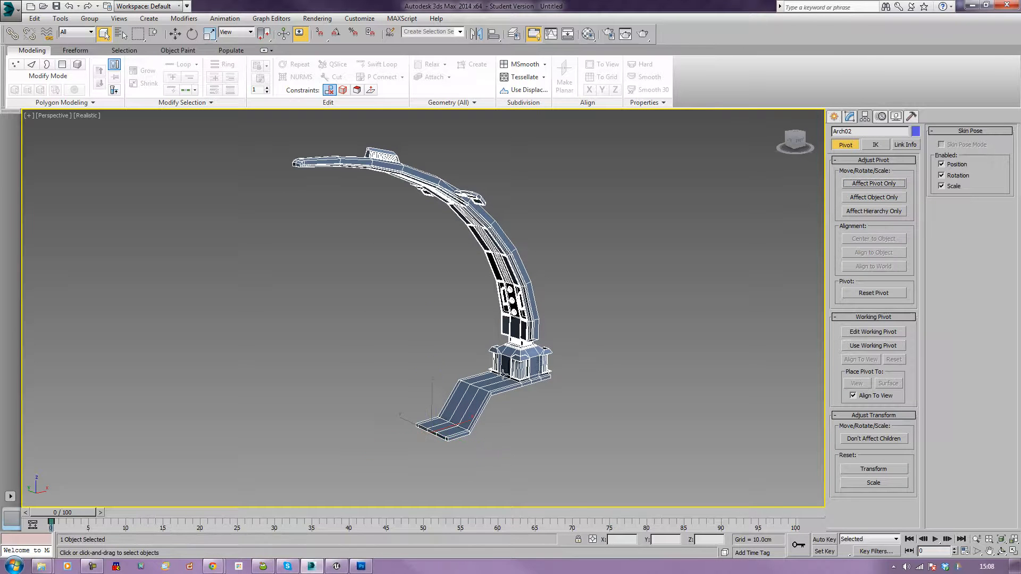
# Step: Convert the imported arch to an editable poly, deselect it and check its shading with the edge display toggled
pyautogui.rightClick(499, 372)
pyautogui.moveTo(523, 471)
pyautogui.click(605, 479)
pyautogui.keyDown('alt'); pyautogui.moveTo(533, 403); pyautogui.dragTo(447, 342, button='middle'); pyautogui.keyUp('alt')
pyautogui.press('F4')
pyautogui.click(586, 308)
pyautogui.press('F4')
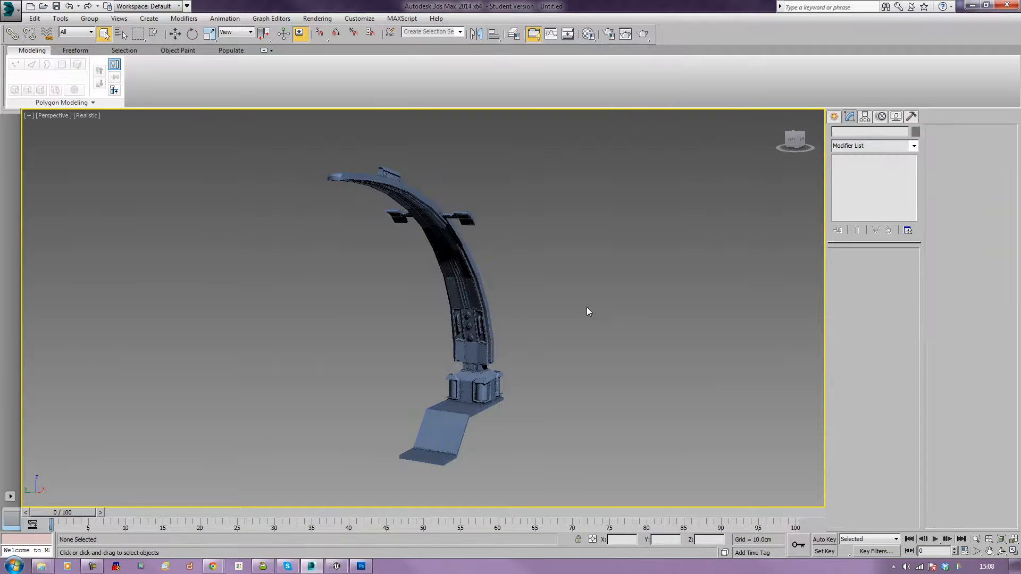
# Step: Check the triangle count of the selected arch with the Polygon Counter utility and look over its geometry
pyautogui.keyDown('alt'); pyautogui.moveTo(524, 362); pyautogui.dragTo(538, 340, button='middle'); pyautogui.keyUp('alt')
pyautogui.click(412, 346)
pyautogui.click(911, 116)
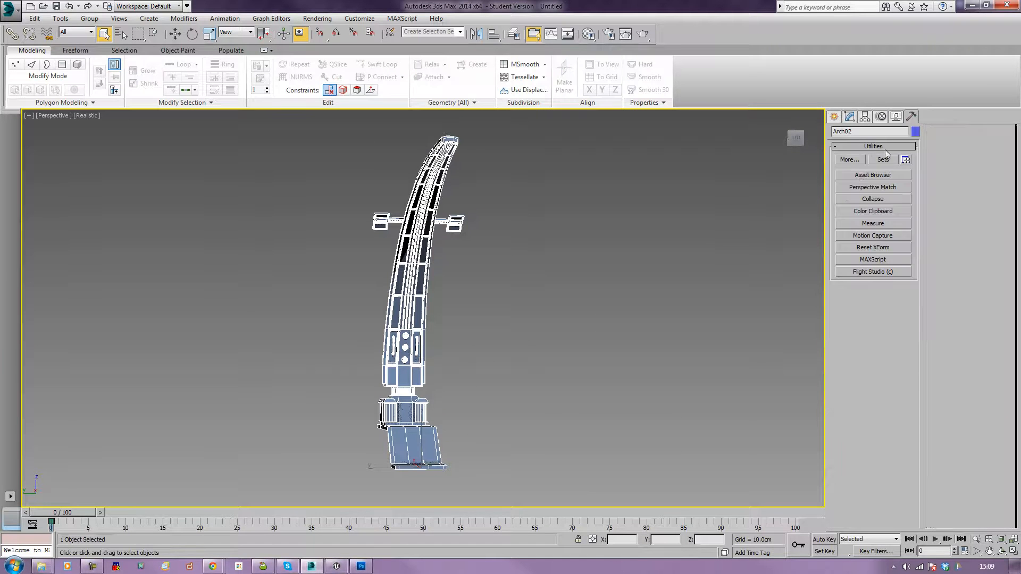
pyautogui.click(857, 162)
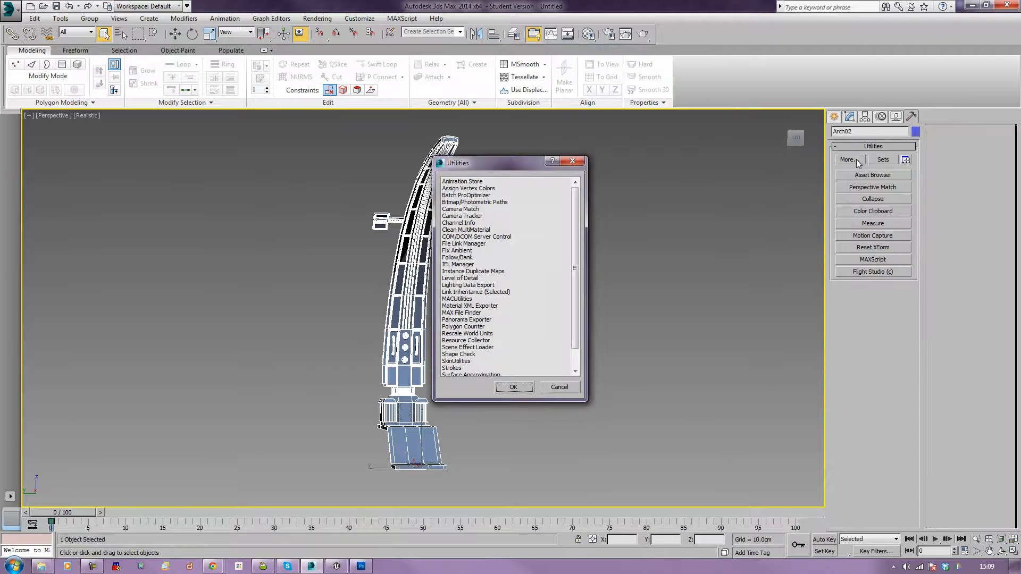
pyautogui.doubleClick(478, 326)
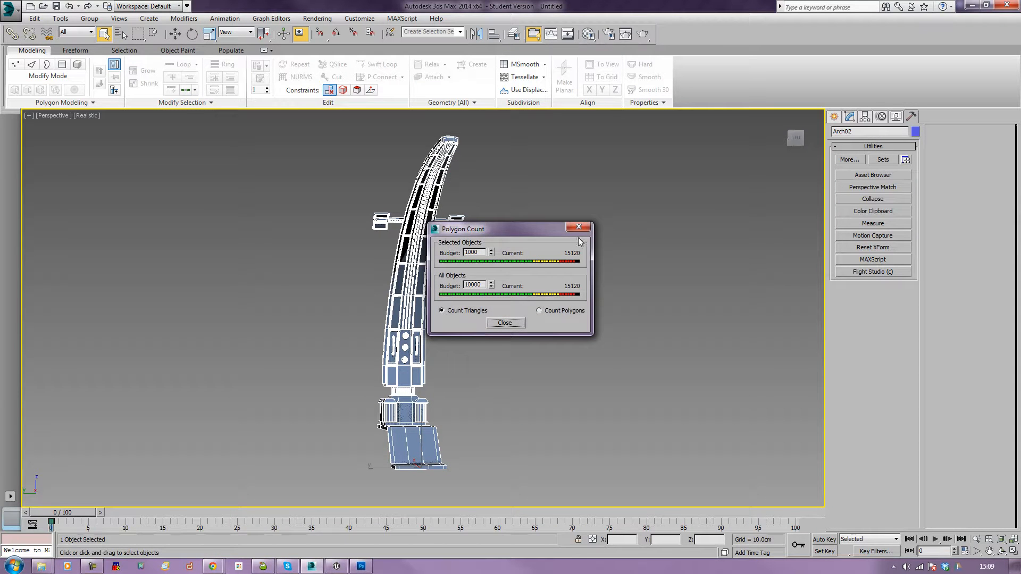
pyautogui.click(578, 227)
pyautogui.keyDown('alt'); pyautogui.moveTo(536, 279); pyautogui.dragTo(540, 319, button='middle'); pyautogui.keyUp('alt')
pyautogui.scroll(6, 539, 322)
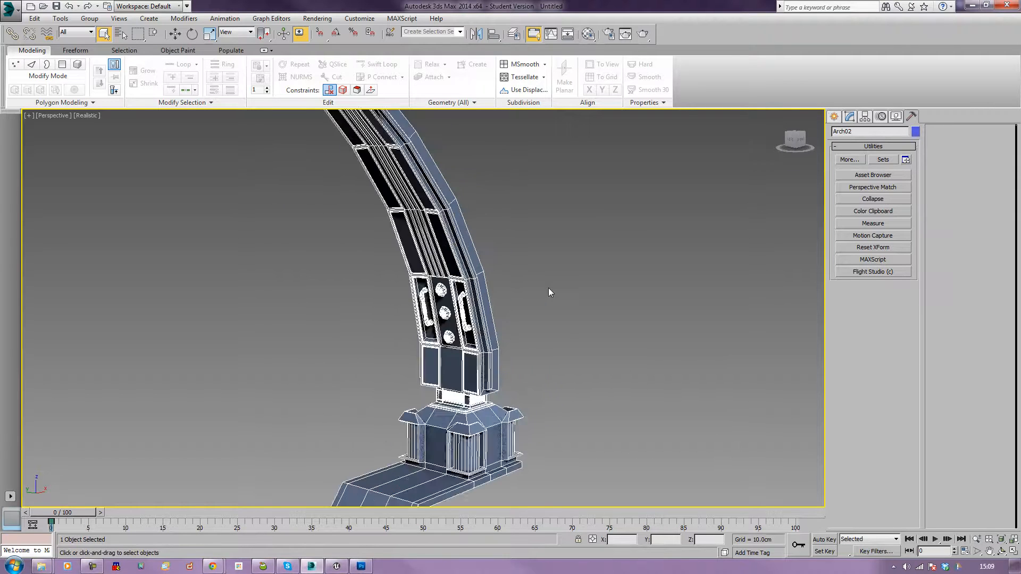
pyautogui.scroll(-6, 499, 288)
pyautogui.moveTo(541, 228); pyautogui.dragTo(626, 230, button='middle')
pyautogui.scroll(2, 561, 262)
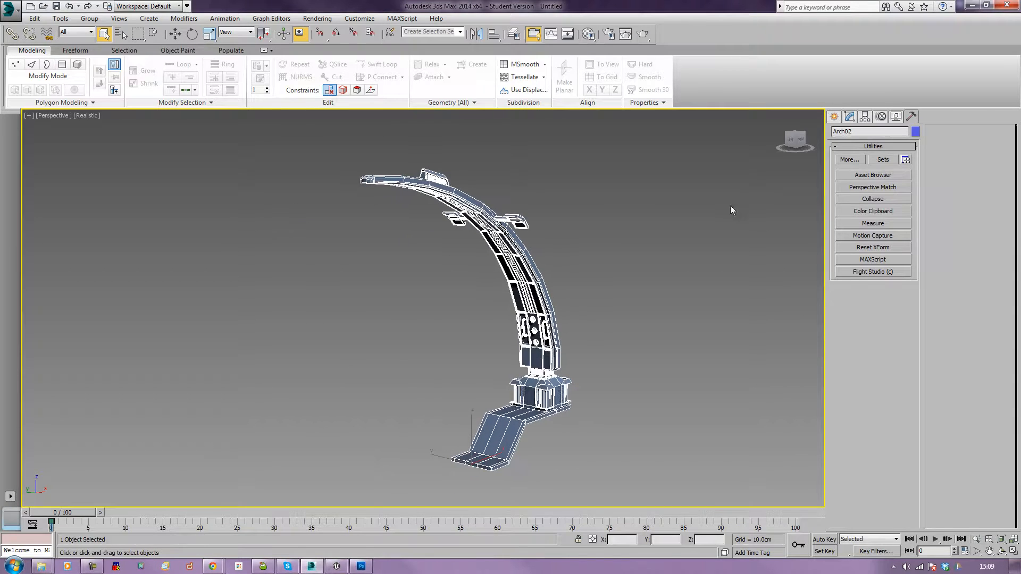
# Step: Add an Unwrap UVW modifier to the arch
pyautogui.click(849, 117)
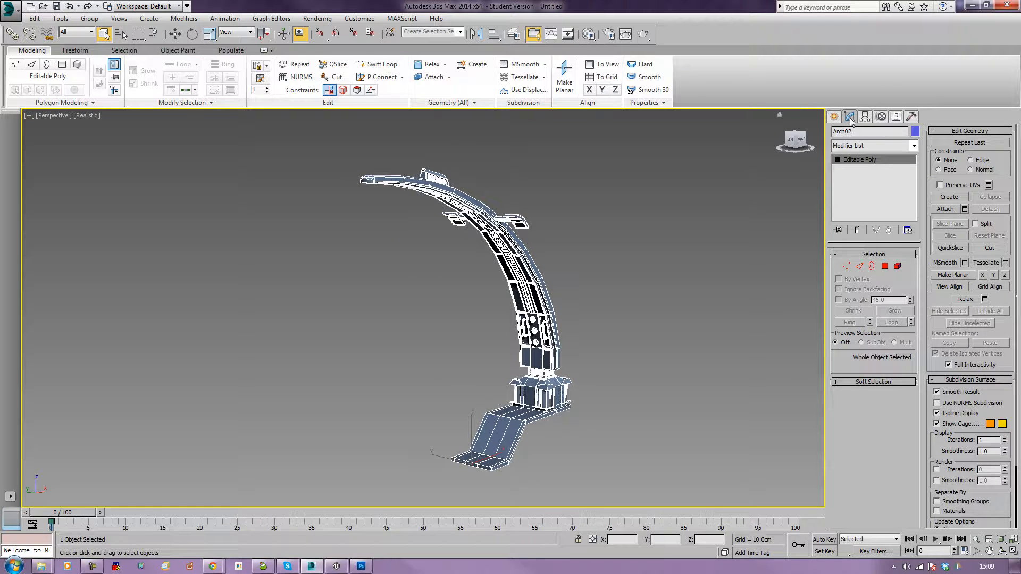
pyautogui.click(913, 147)
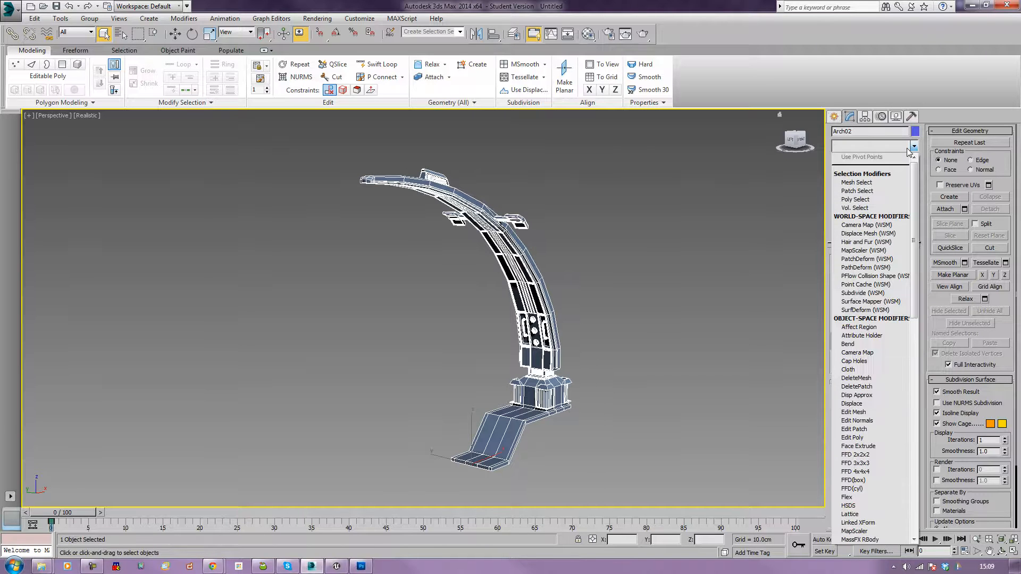
pyautogui.press('u')
pyautogui.press('Return')
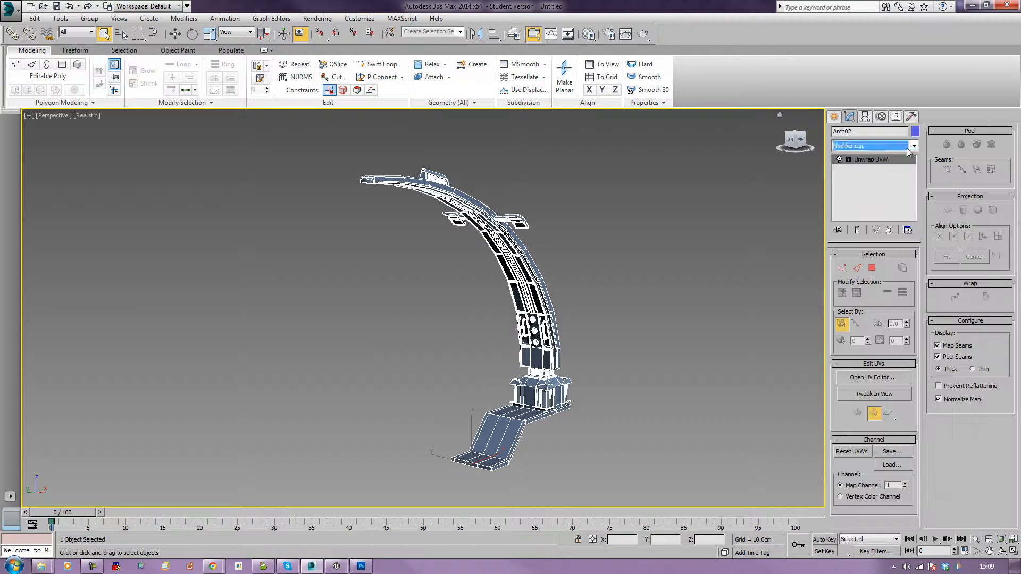
# Step: Open the arch's UVs in the UV editor, hide the checker background and select all polygons
pyautogui.click(870, 379)
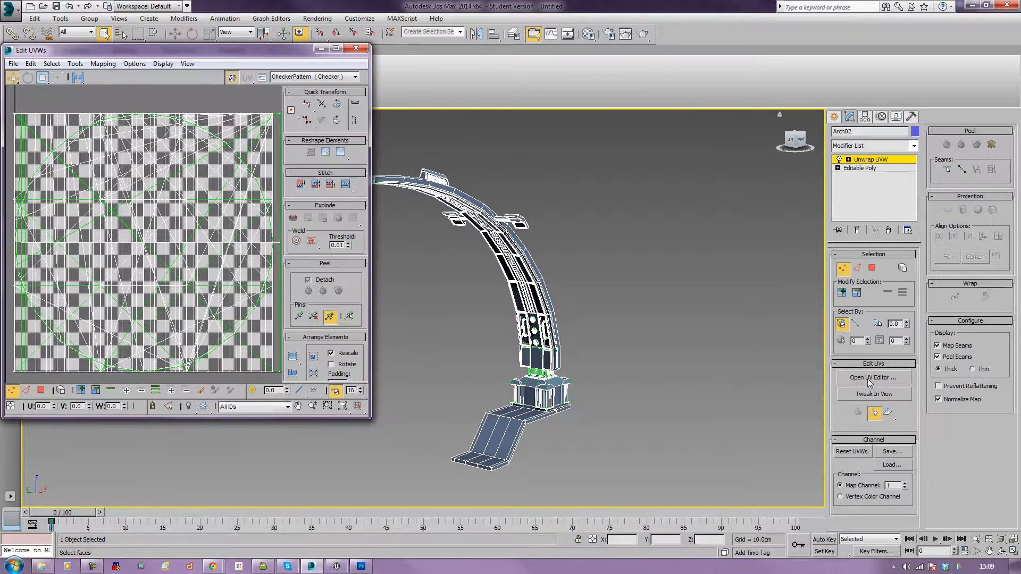
pyautogui.click(232, 77)
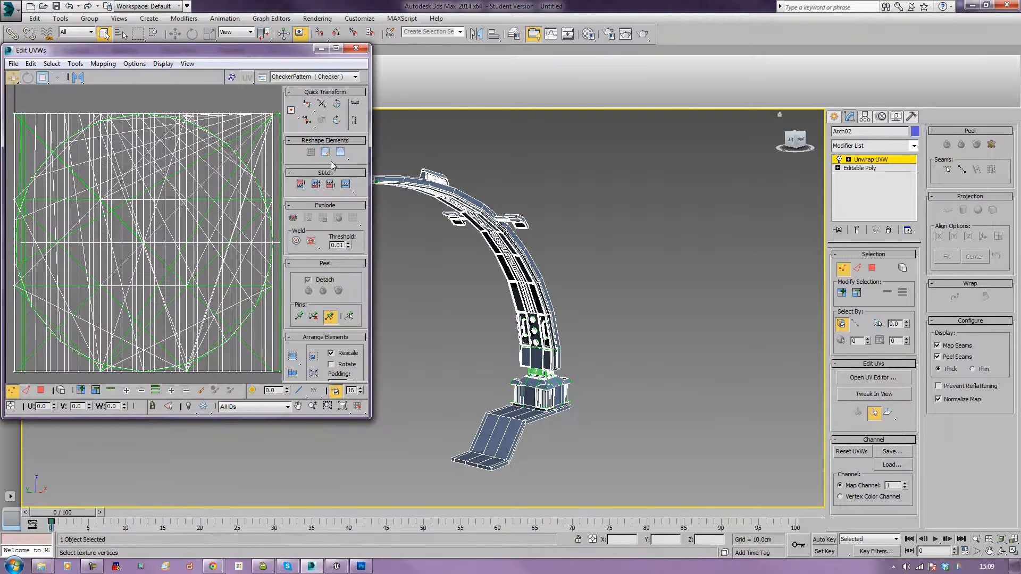
pyautogui.moveTo(720, 264); pyautogui.dragTo(761, 266, button='middle')
pyautogui.press('3')
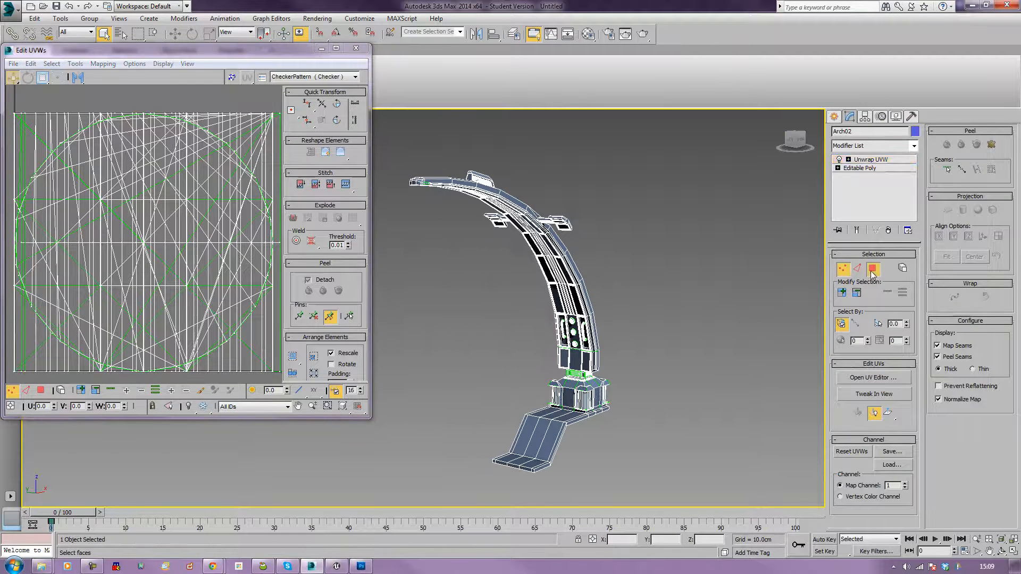
pyautogui.hotkey('ctrl', 'a')
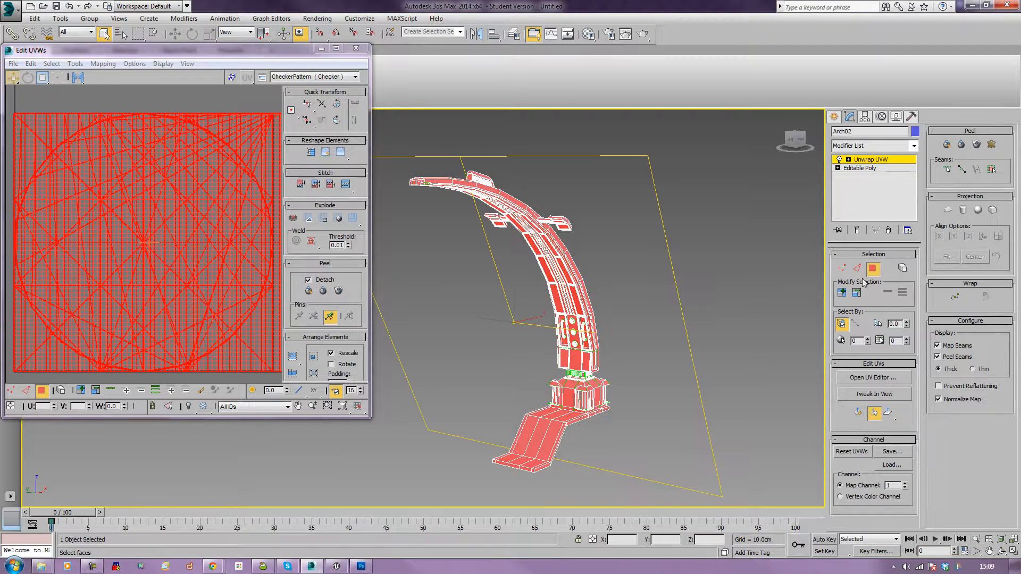
# Step: Try Flatten Mapping with its default settings on all the arch's polygons
pyautogui.click(75, 64)
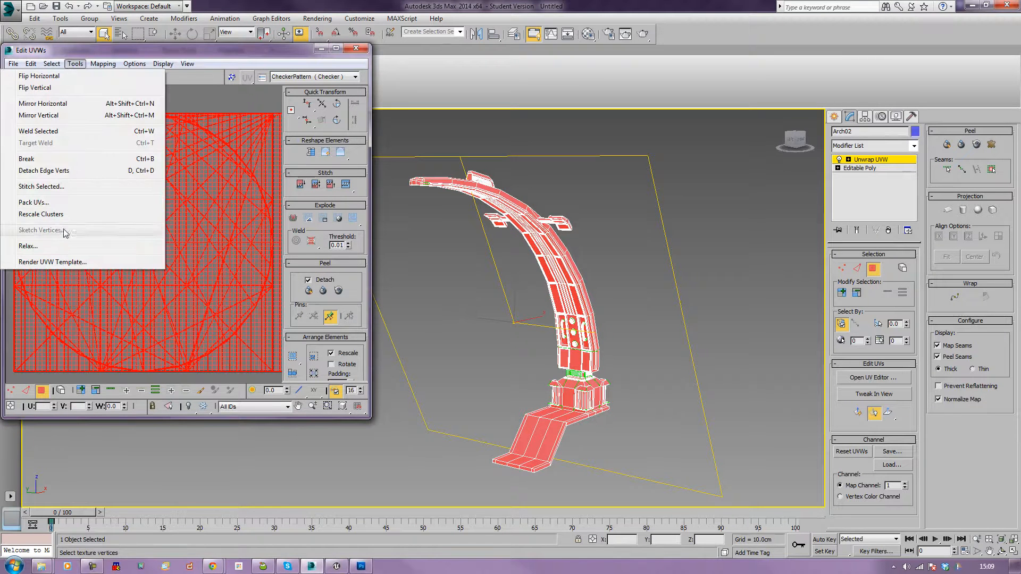
pyautogui.moveTo(102, 64)
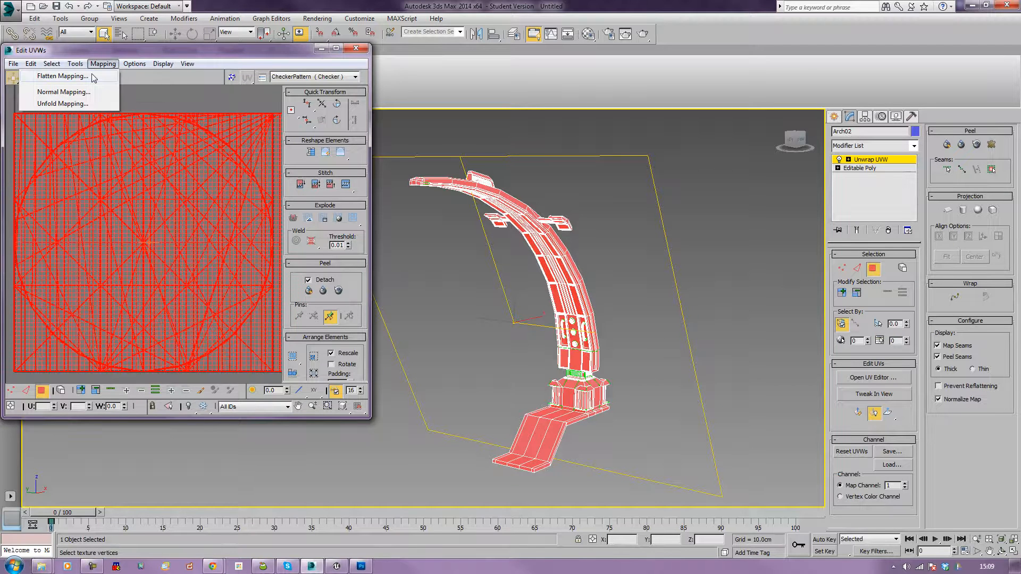
pyautogui.click(54, 76)
pyautogui.click(131, 73)
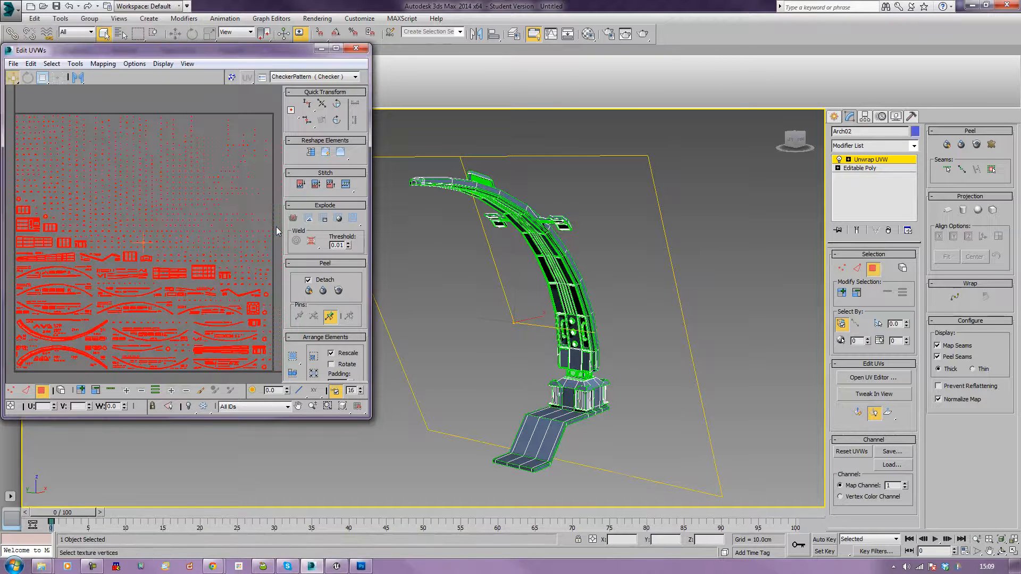
# Step: Try Normal Mapping on the selected polygons with the Box Mapping method and 0.02 spacing
pyautogui.click(103, 63)
pyautogui.click(81, 91)
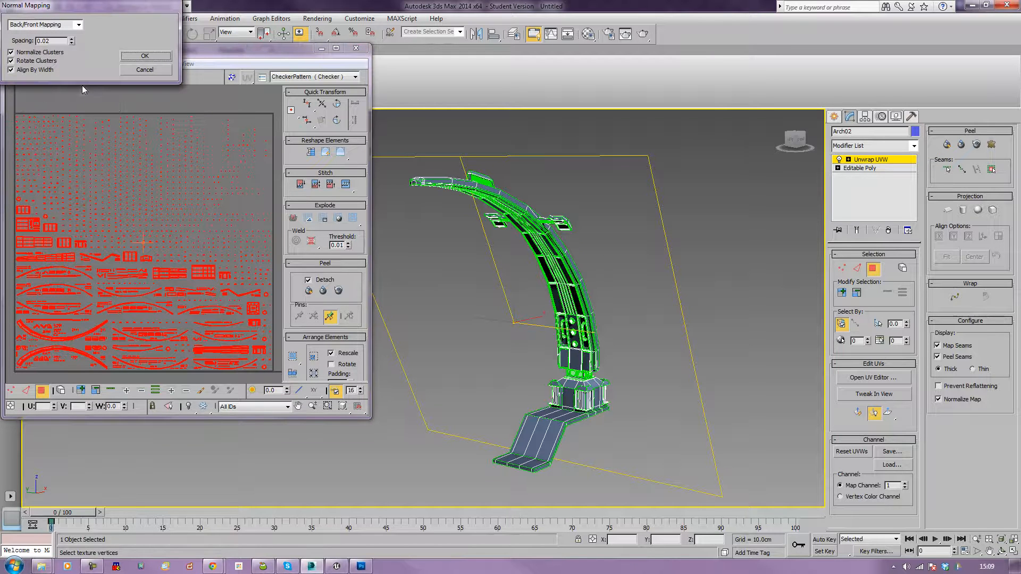
pyautogui.click(48, 25)
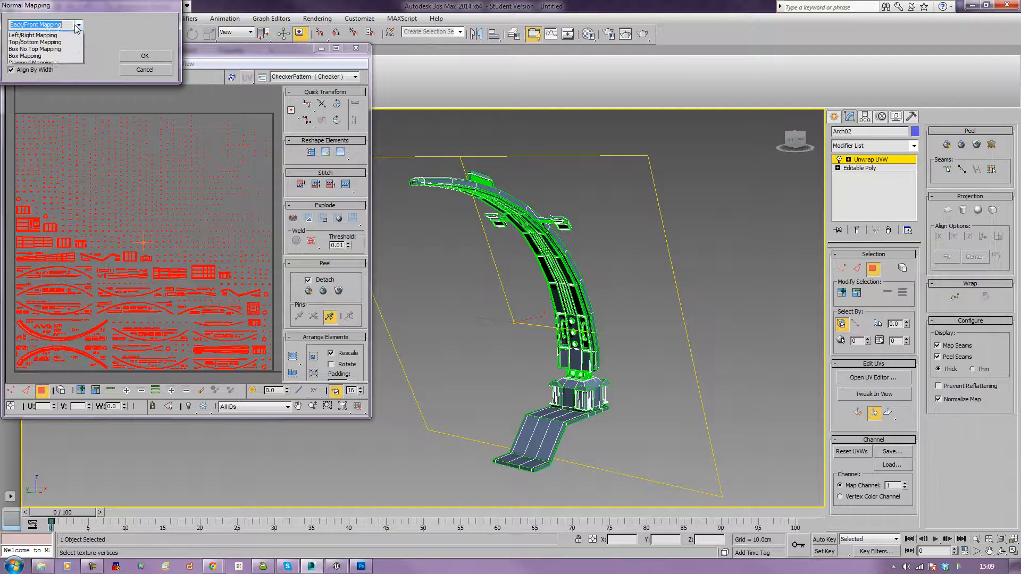
pyautogui.click(48, 55)
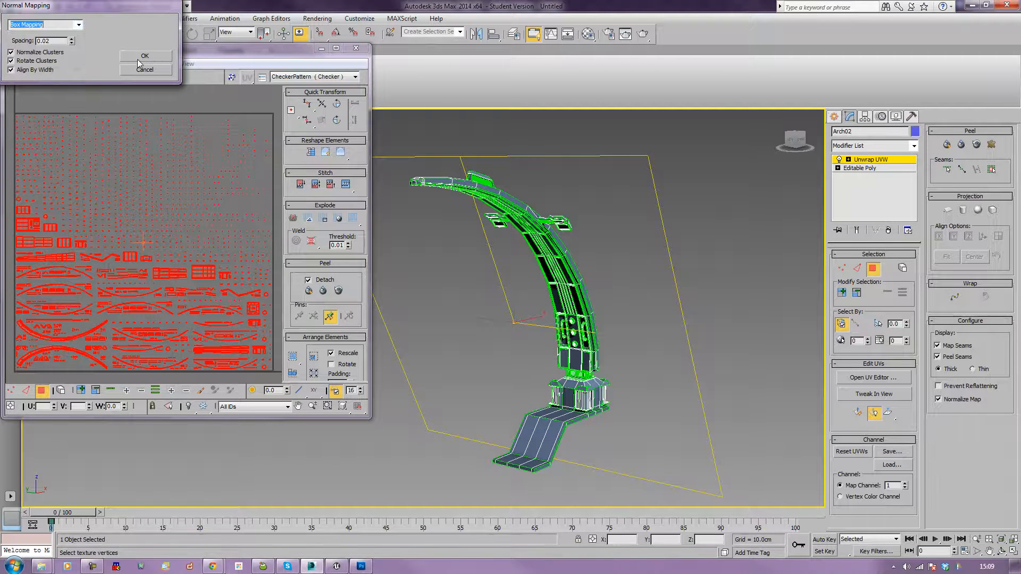
pyautogui.click(145, 56)
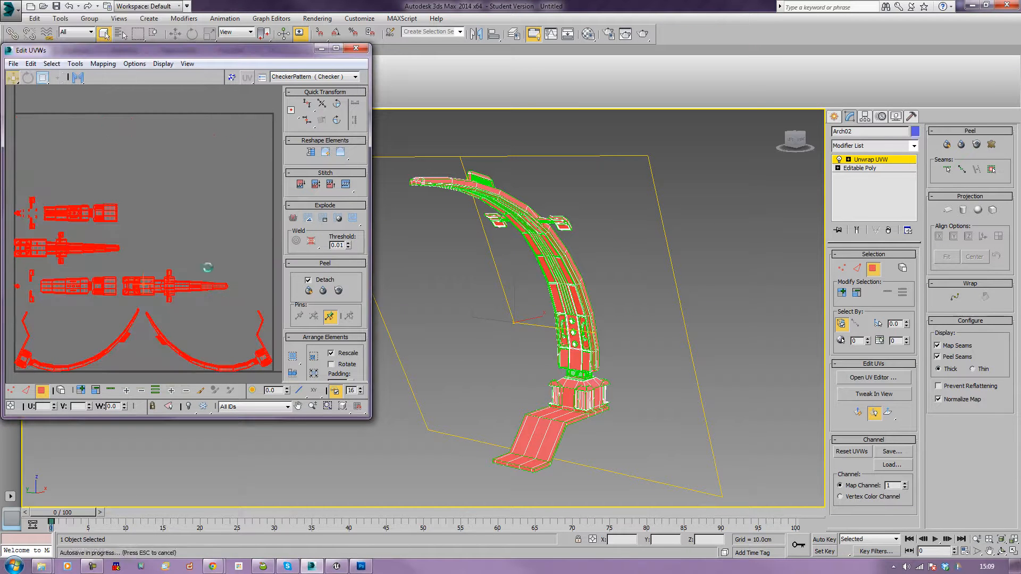
# Step: Try Unfold Mapping on the selected polygons with the Walk to closest face method and normalized clusters
pyautogui.click(103, 63)
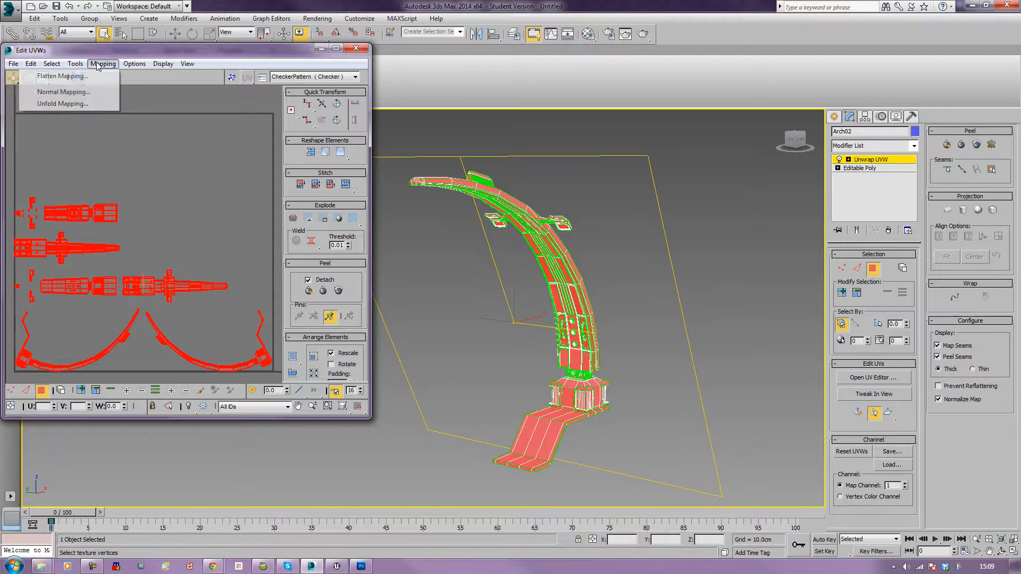
pyautogui.click(84, 105)
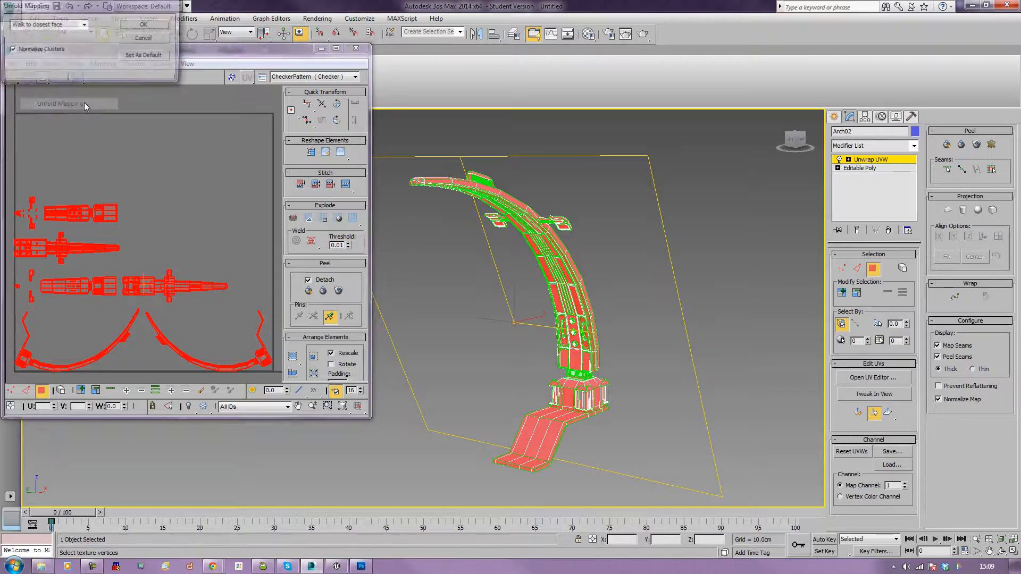
pyautogui.click(159, 25)
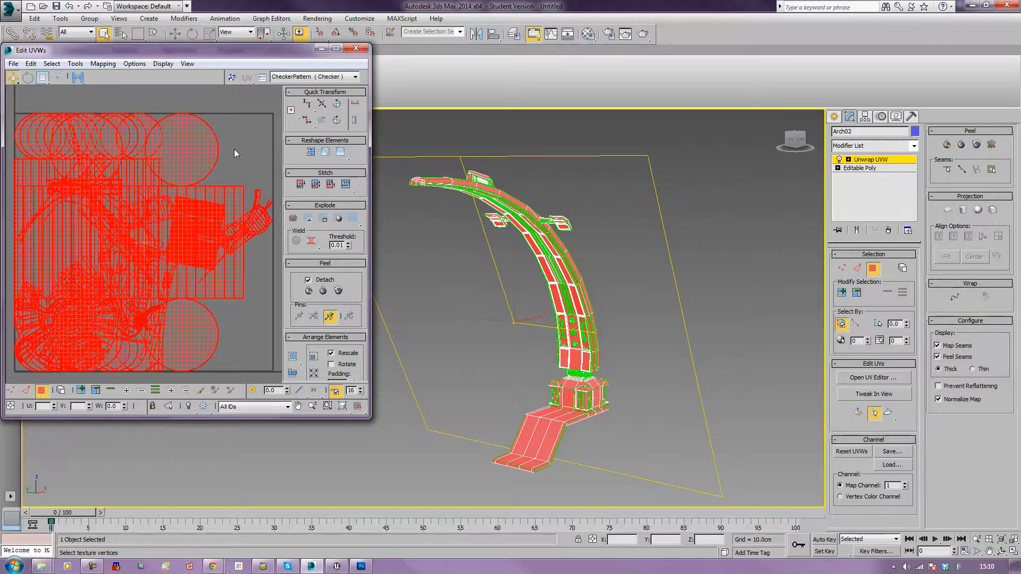
# Step: Flatten-map all the arch's polygons with a polygon angle of 70 and 0.02 spacing, then close the UV editor
pyautogui.click(102, 63)
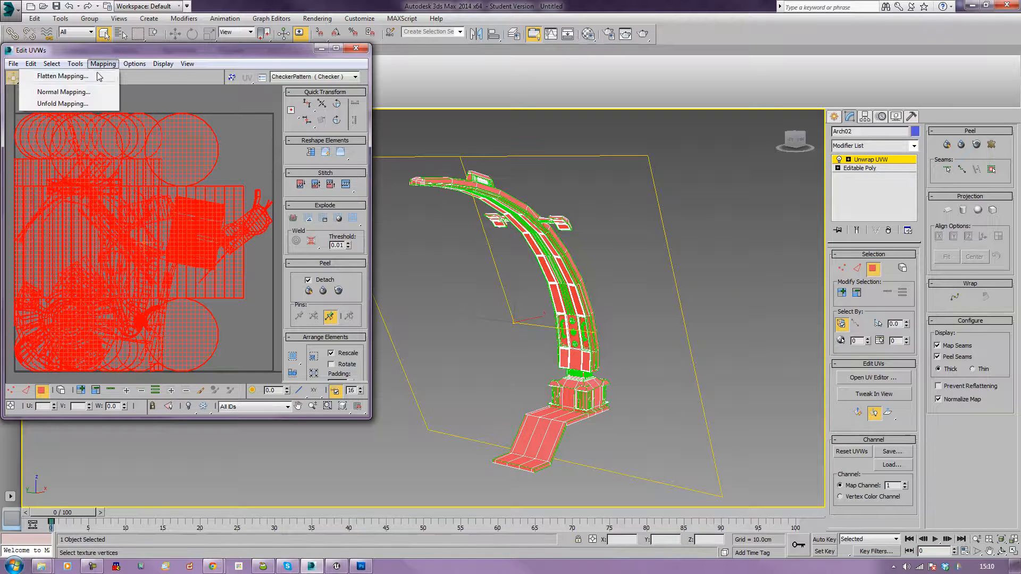
pyautogui.click(104, 75)
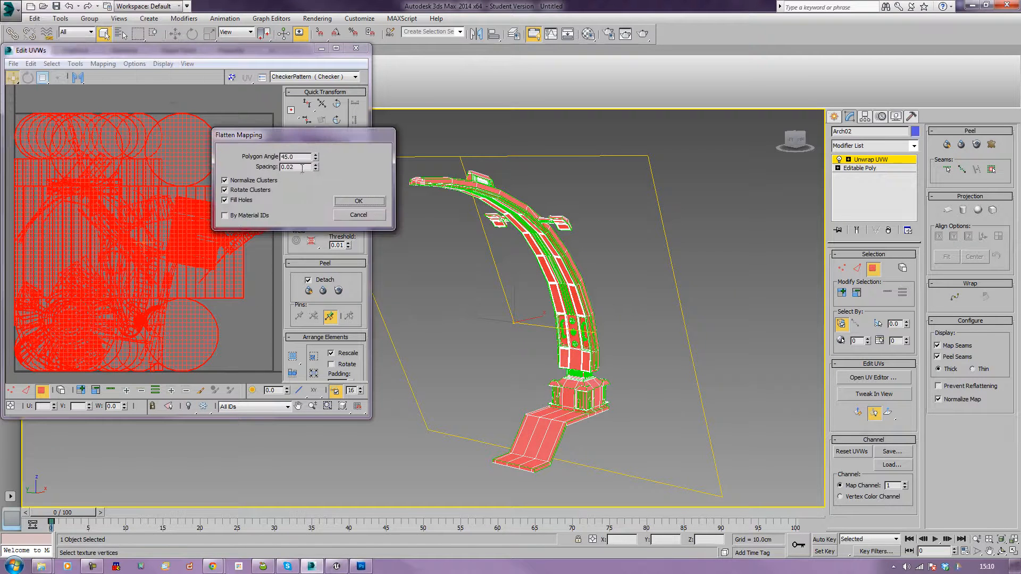
pyautogui.doubleClick(301, 156)
pyautogui.write('70')
pyautogui.click(360, 202)
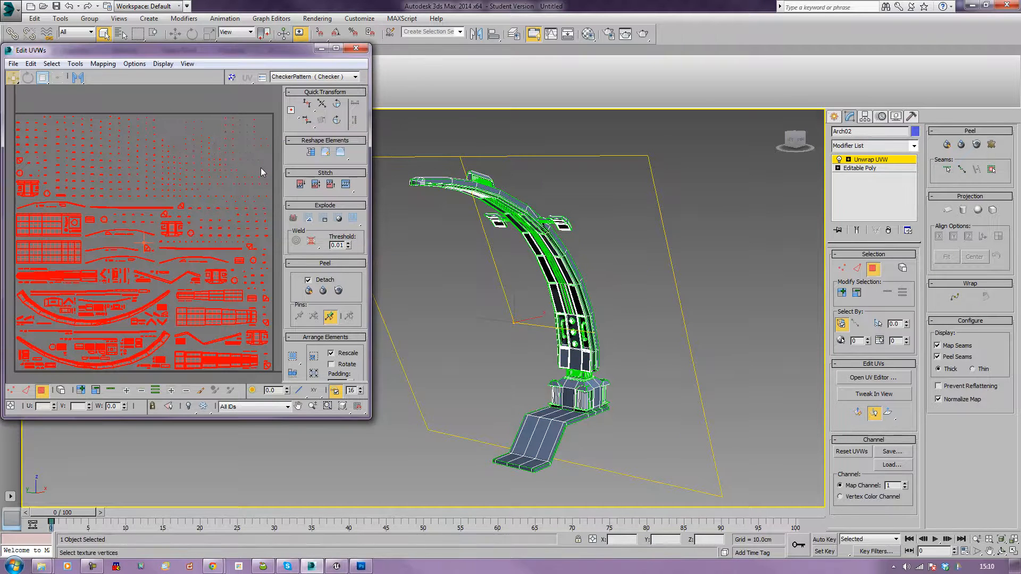
pyautogui.click(267, 168)
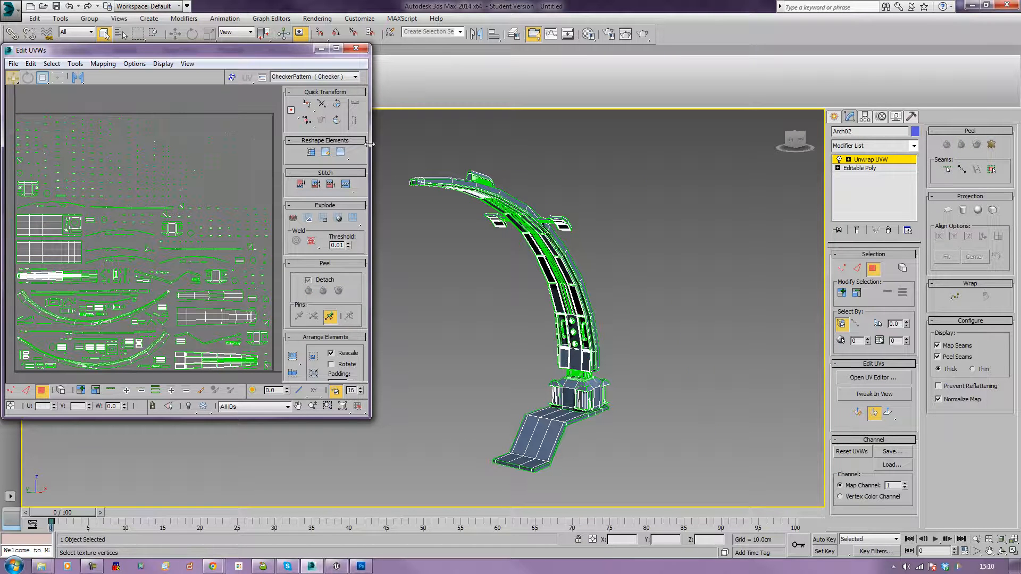
pyautogui.click(356, 49)
pyautogui.keyDown('alt'); pyautogui.moveTo(289, 349); pyautogui.dragTo(359, 357, button='middle'); pyautogui.keyUp('alt')
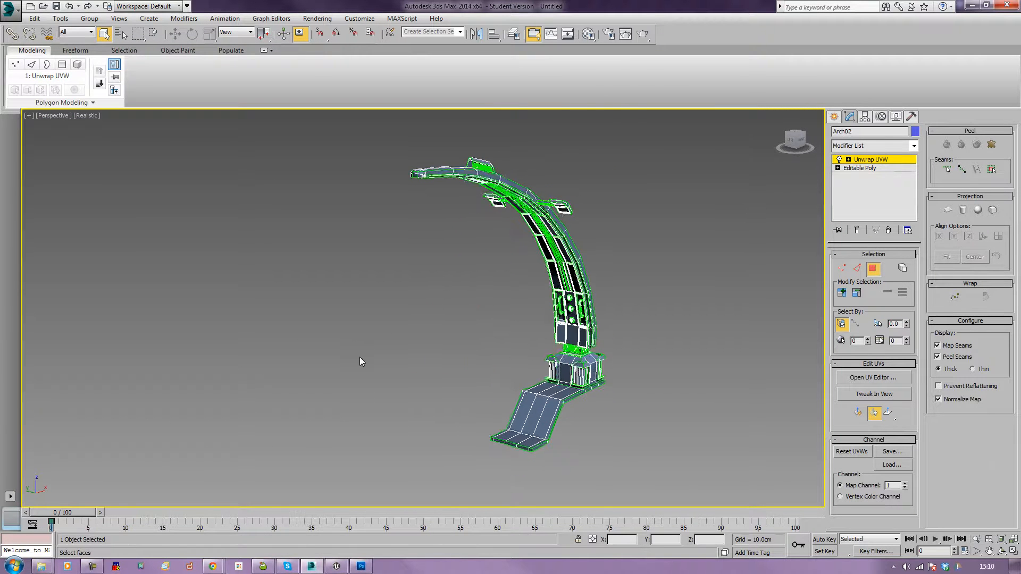
# Step: Leave polygon selection mode in the arch's Unwrap UVW modifier
pyautogui.scroll(2, 360, 358)
pyautogui.scroll(-4, 513, 325)
pyautogui.scroll(3, 530, 320)
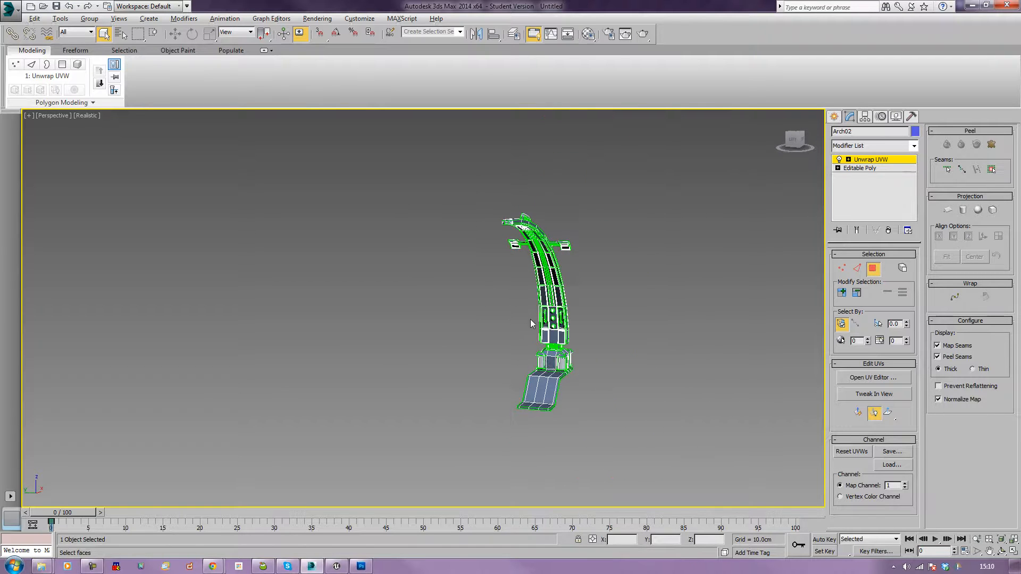
pyautogui.scroll(2, 581, 305)
pyautogui.keyDown('alt'); pyautogui.moveTo(581, 303); pyautogui.dragTo(580, 308, button='middle'); pyautogui.keyUp('alt')
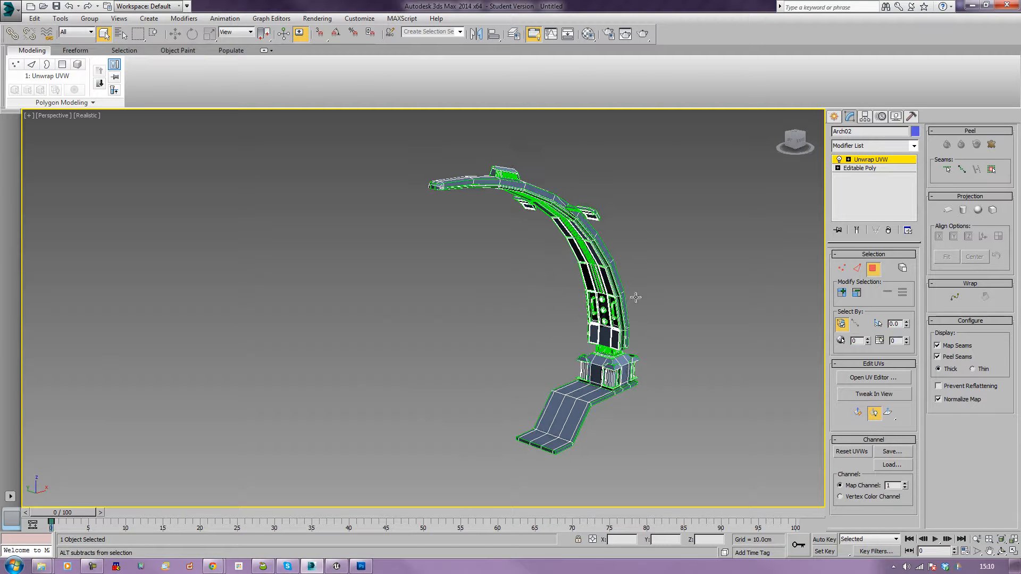
pyautogui.click(881, 160)
pyautogui.keyDown('alt'); pyautogui.moveTo(771, 218); pyautogui.dragTo(577, 268, button='middle'); pyautogui.keyUp('alt')
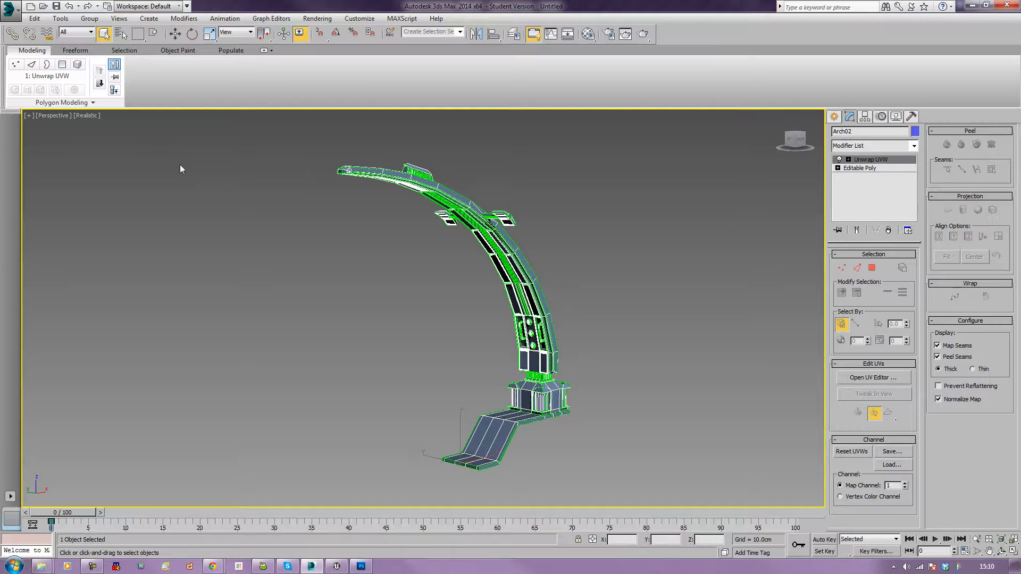
# Step: Start exporting only the selected arch and name the file curved_detail in the UDK 5 - weapons folder
pyautogui.click(11, 9)
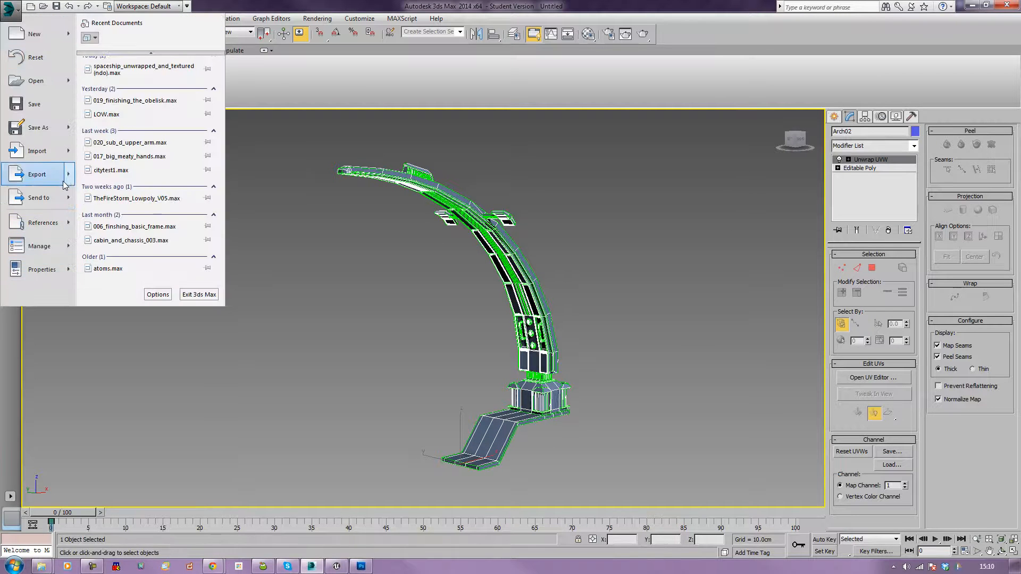
pyautogui.moveTo(65, 184)
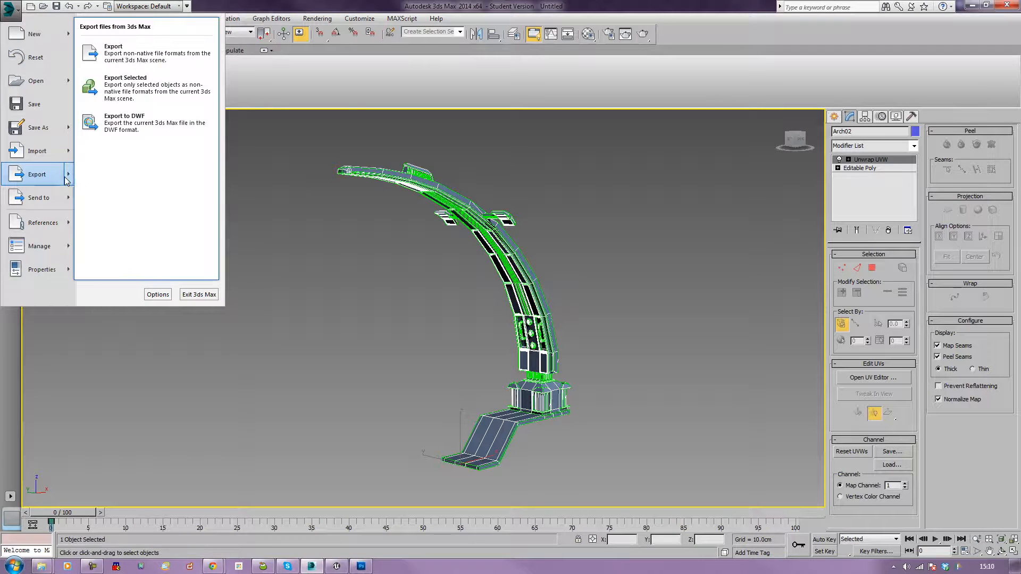
pyautogui.click(138, 88)
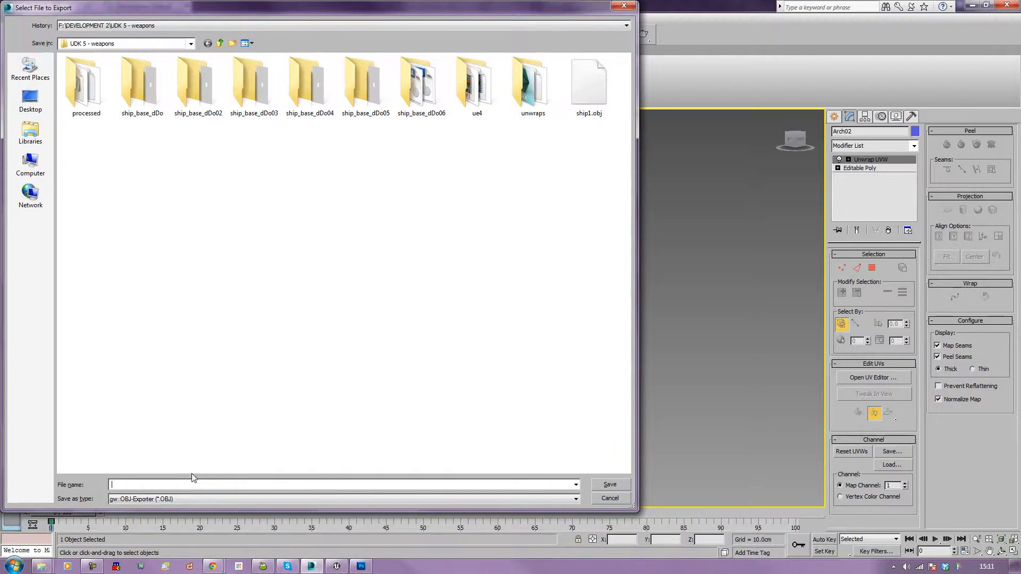
pyautogui.write('curved_detail')
pyautogui.press('Tab')
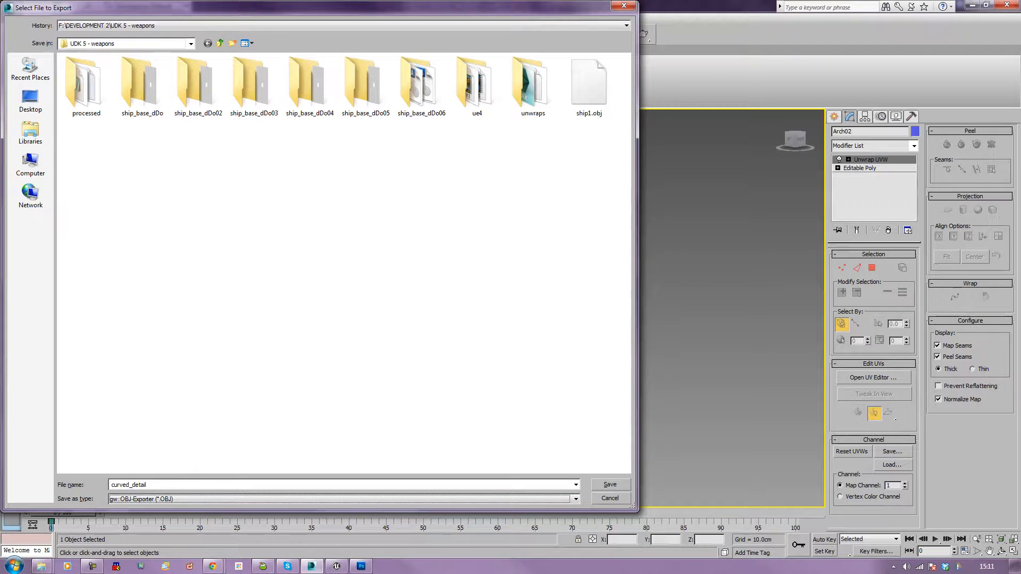
# Step: Set the export format to Autodesk FBX and export the arch with the existing FBX settings
pyautogui.press('f')
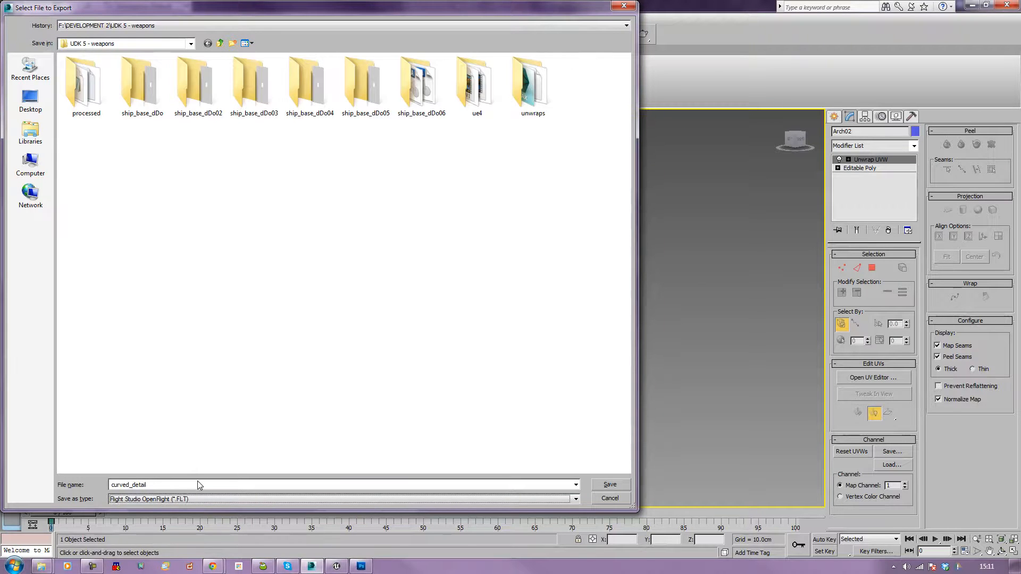
pyautogui.click(225, 500)
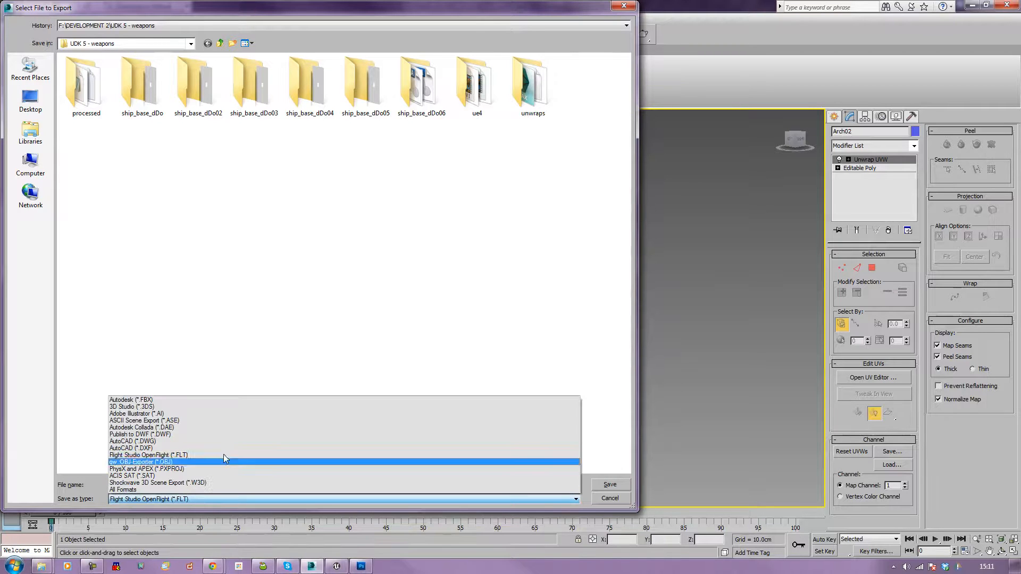
pyautogui.click(212, 407)
pyautogui.press('f')
pyautogui.click(199, 500)
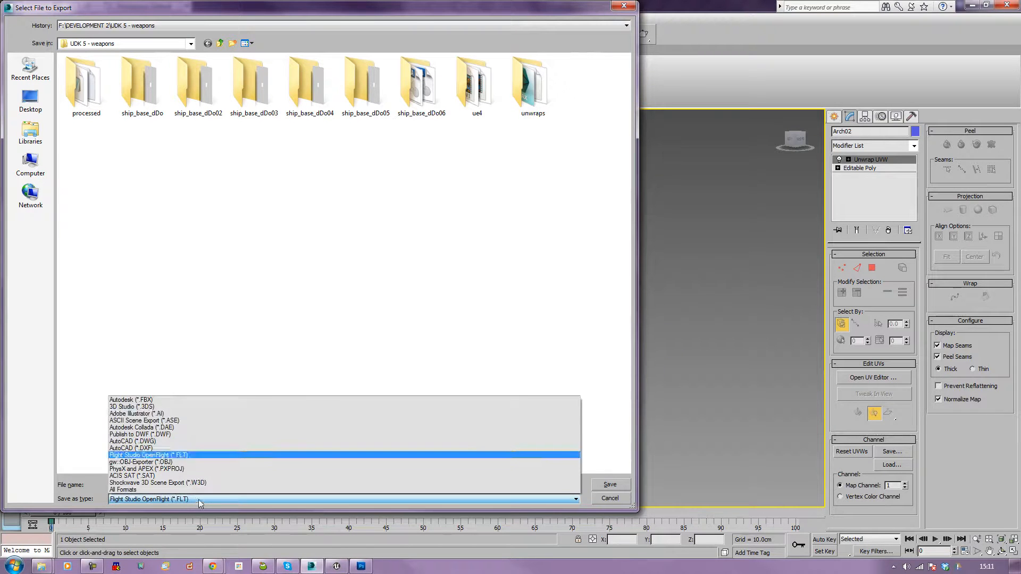
pyautogui.click(202, 406)
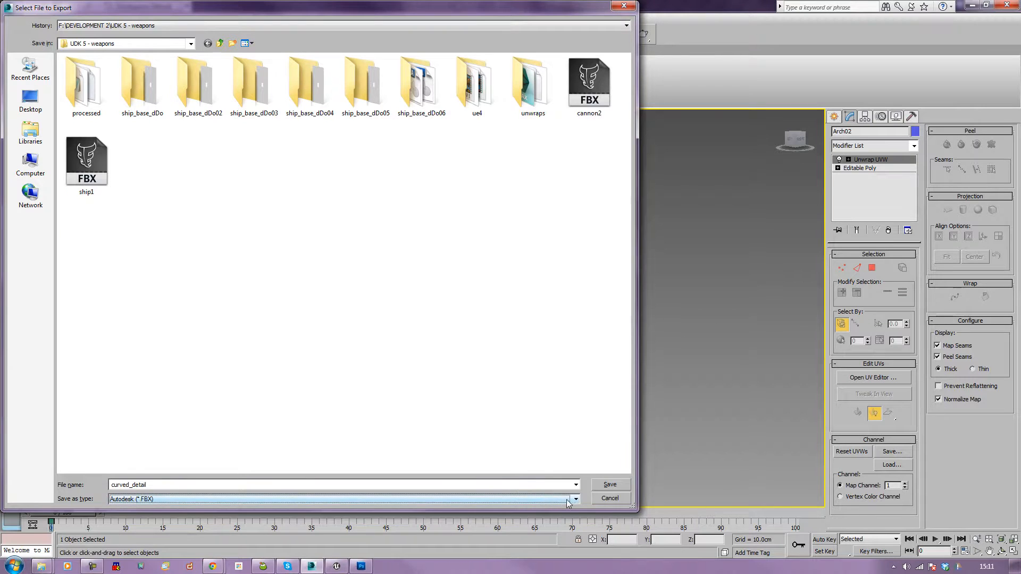
pyautogui.click(601, 485)
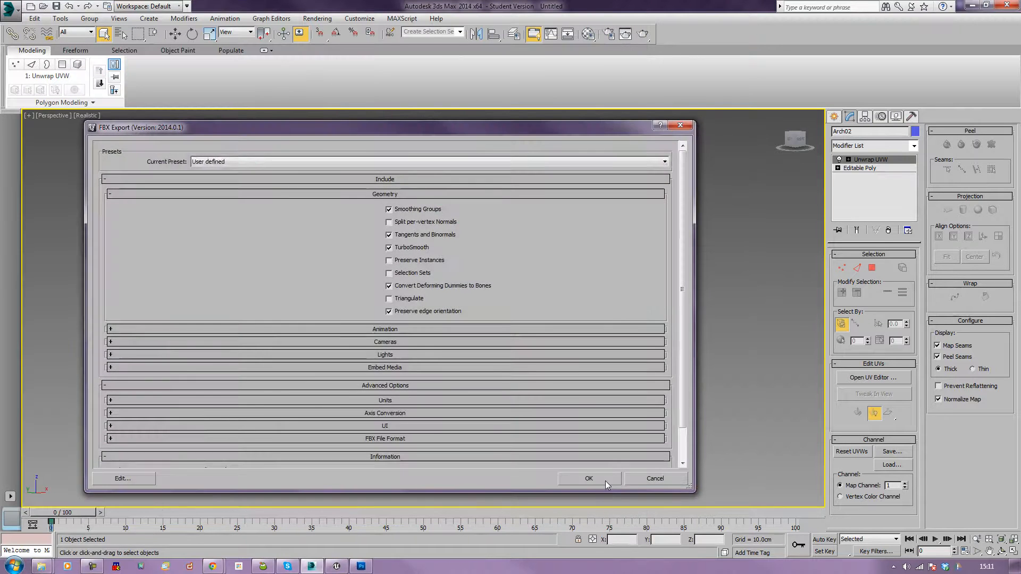
pyautogui.click(605, 481)
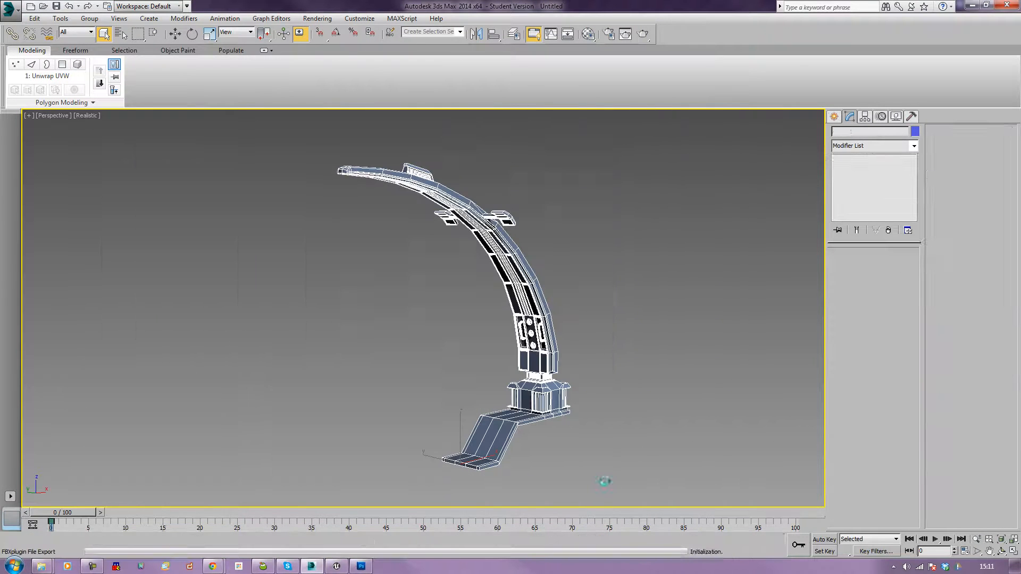
# Step: Switch to Unreal Engine and import curved_detail from UDK 5 - weapons into import_props as a combined static mesh with calculated normals
pyautogui.click(342, 569)
pyautogui.moveTo(451, 321); pyautogui.dragTo(464, 311, button='right')
pyautogui.moveTo(350, 346); pyautogui.dragTo(340, 330, button='right')
pyautogui.click(45, 336)
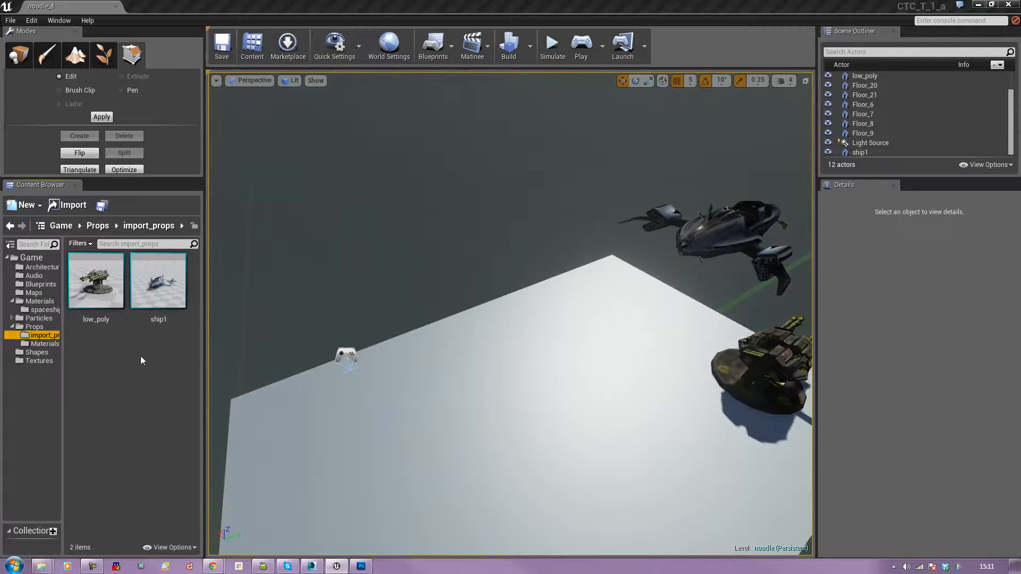
pyautogui.click(67, 205)
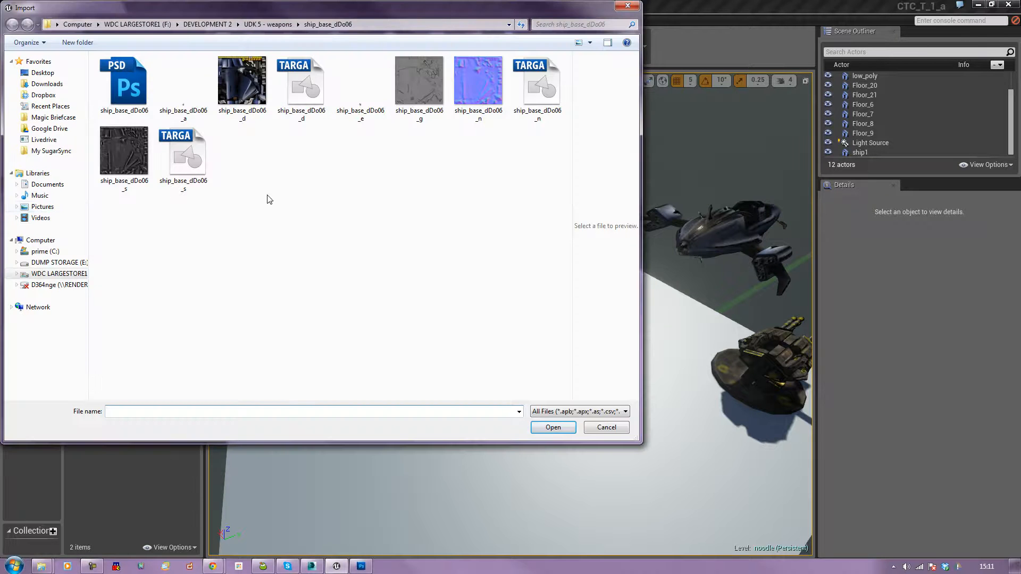
pyautogui.click(258, 23)
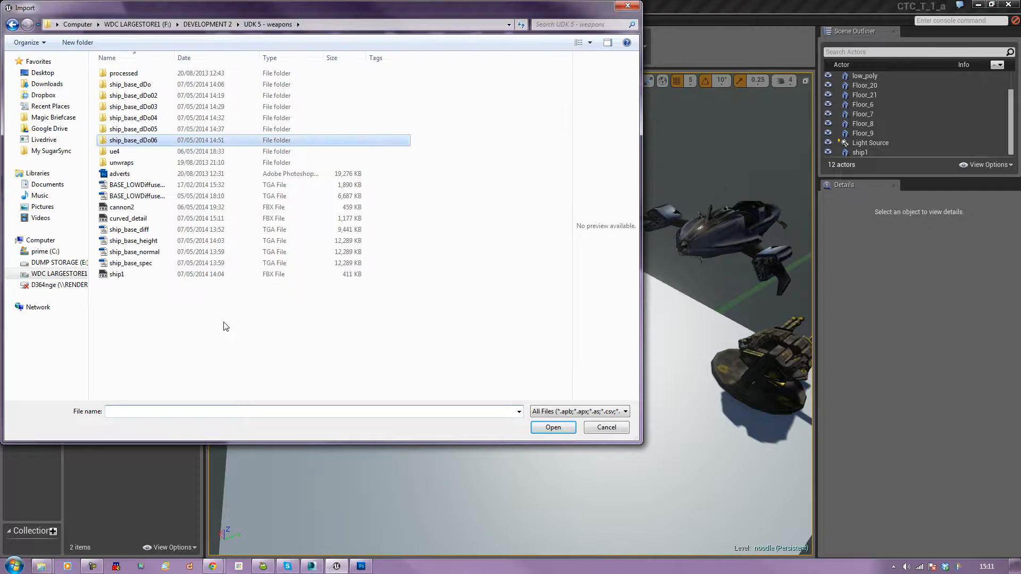
pyautogui.doubleClick(120, 222)
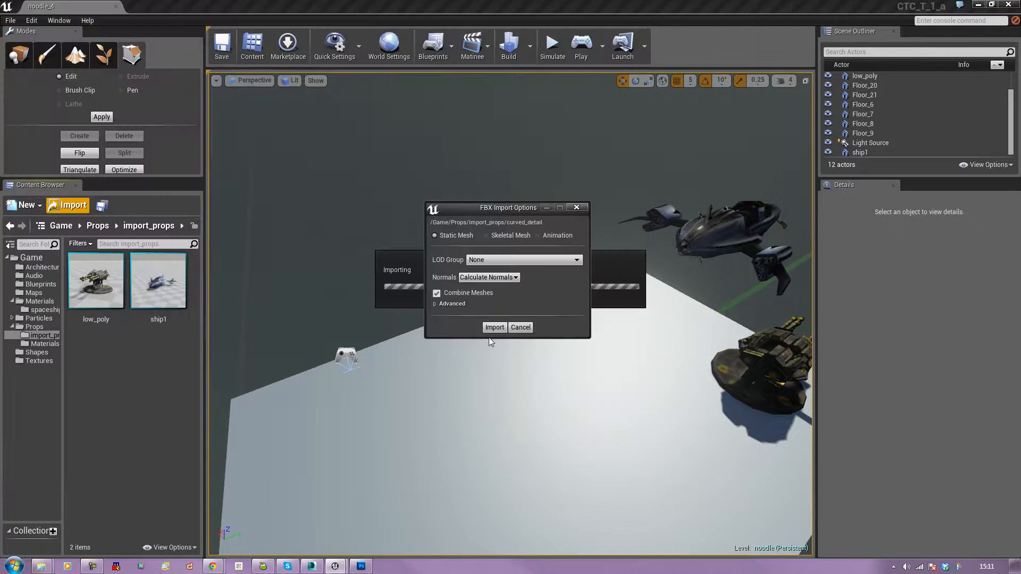
pyautogui.click(493, 328)
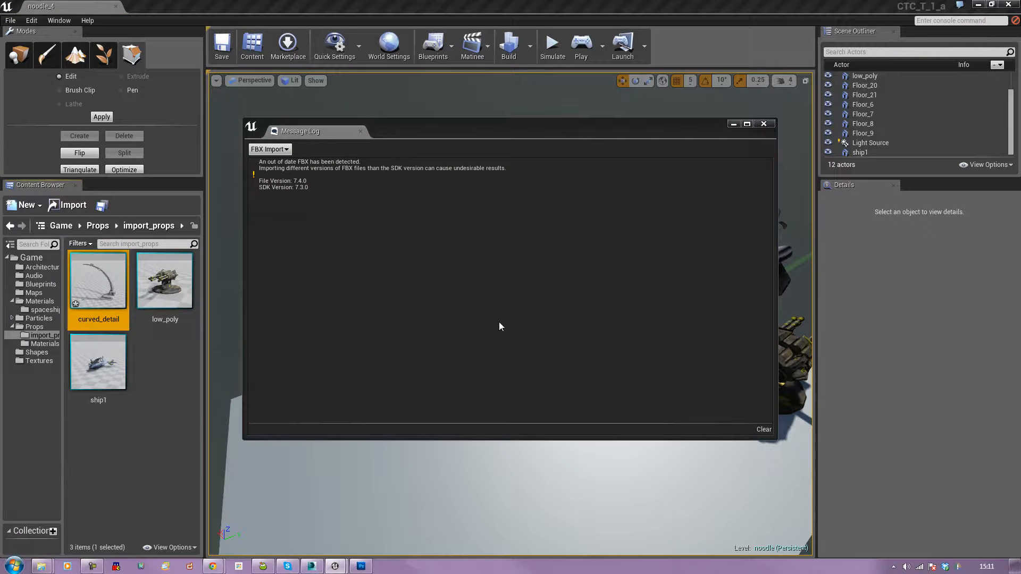
pyautogui.click(765, 125)
# Step: Place the curved_detail mesh on the floor near the turret at X -60, Y 1645, and raise it to Z about 600
pyautogui.moveTo(533, 342)
pyautogui.mouseDown(button='right')
pyautogui.moveTo(563, 342)
pyautogui.moveTo(541, 346)
pyautogui.mouseUp(button='right')
pyautogui.moveTo(105, 296); pyautogui.dragTo(543, 360)
pyautogui.scroll(-6, 547, 359)
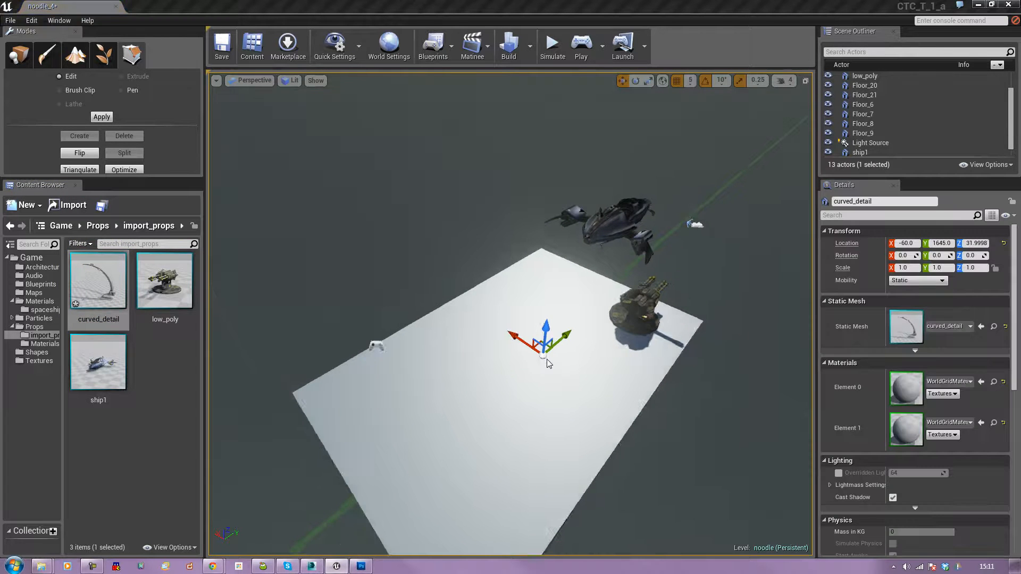
pyautogui.scroll(-2, 546, 359)
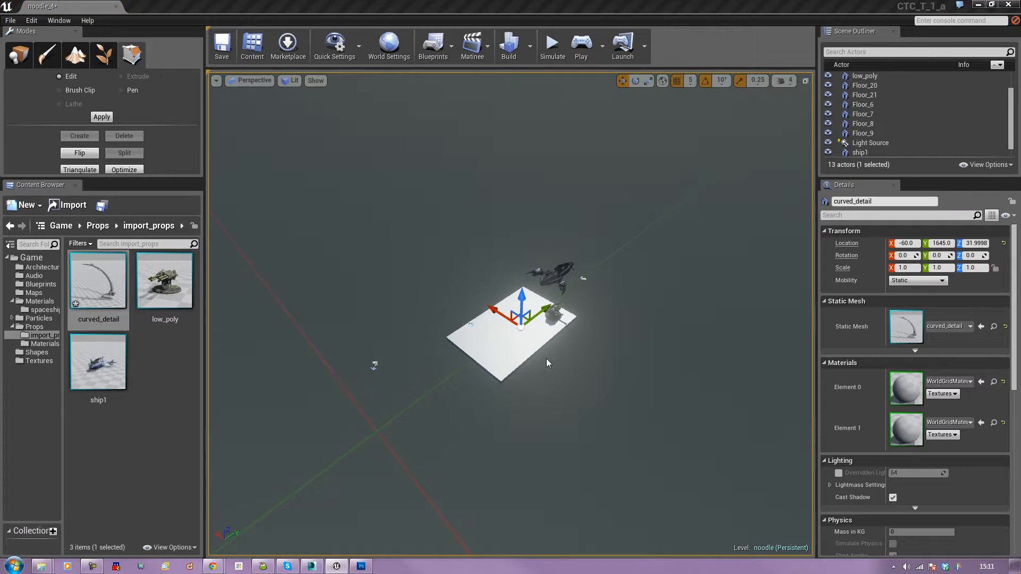
pyautogui.moveTo(523, 302)
pyautogui.mouseDown(button='right')
pyautogui.moveTo(518, 324)
pyautogui.moveTo(519, 311)
pyautogui.mouseUp(button='right')
pyautogui.press('w')
pyautogui.moveTo(512, 287); pyautogui.dragTo(513, 219)
# Step: Scale the placed curved_detail mesh uniformly to -0.5
pyautogui.press('e')
pyautogui.press('r')
pyautogui.moveTo(513, 256); pyautogui.dragTo(449, 251, button='right')
pyautogui.press('s')
pyautogui.press('w')
pyautogui.press('w')
pyautogui.press('w')
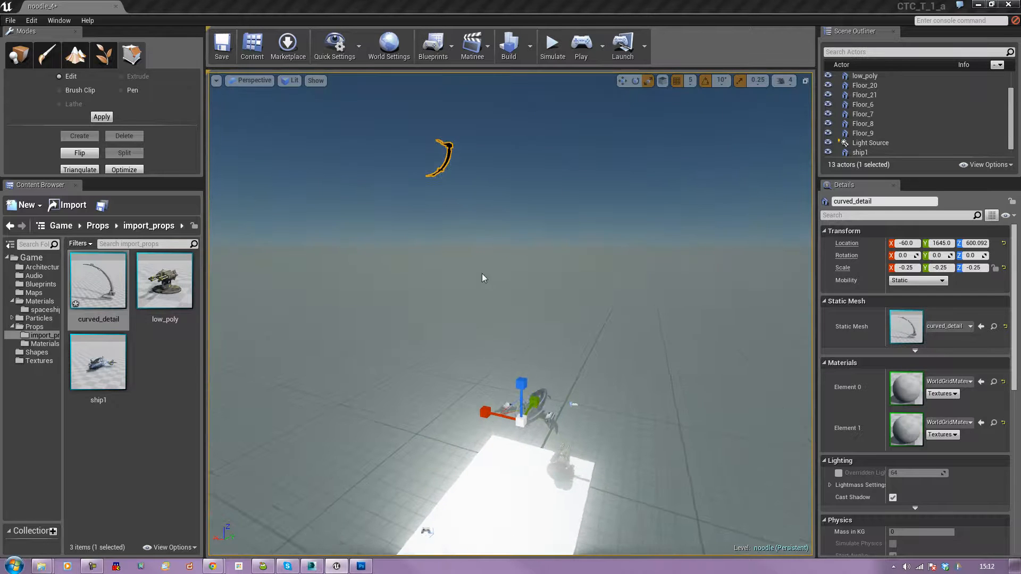
pyautogui.moveTo(521, 423); pyautogui.dragTo(523, 412)
pyautogui.moveTo(523, 413)
pyautogui.mouseDown(button='right')
pyautogui.moveTo(507, 367)
pyautogui.moveTo(513, 419)
pyautogui.mouseUp(button='right')
pyautogui.press('w')
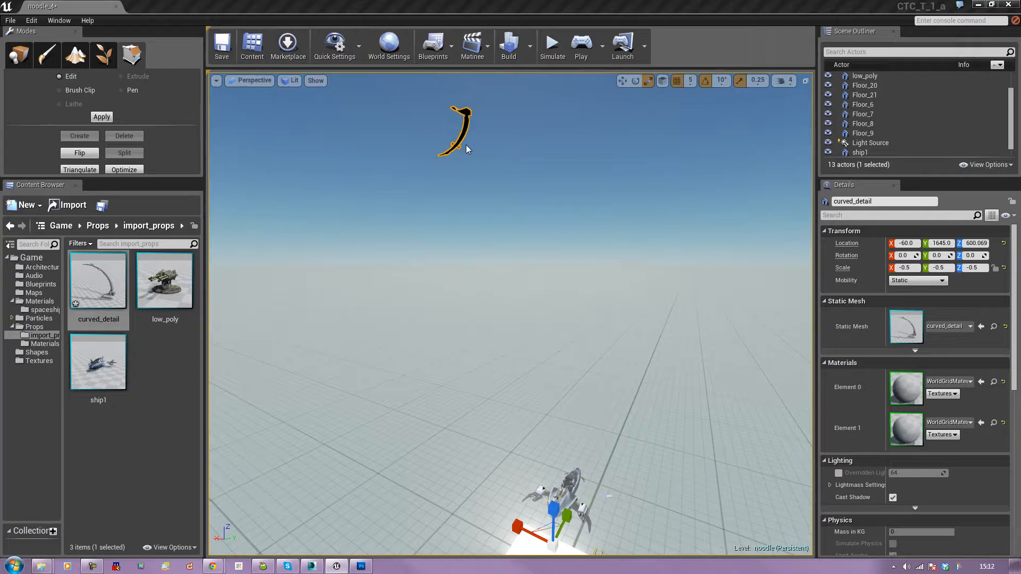
# Step: Lower the curved_detail mesh to Z about 240
pyautogui.press('w')
pyautogui.moveTo(554, 511); pyautogui.dragTo(556, 546)
pyautogui.moveTo(557, 546); pyautogui.dragTo(528, 550, button='right')
pyautogui.press('s')
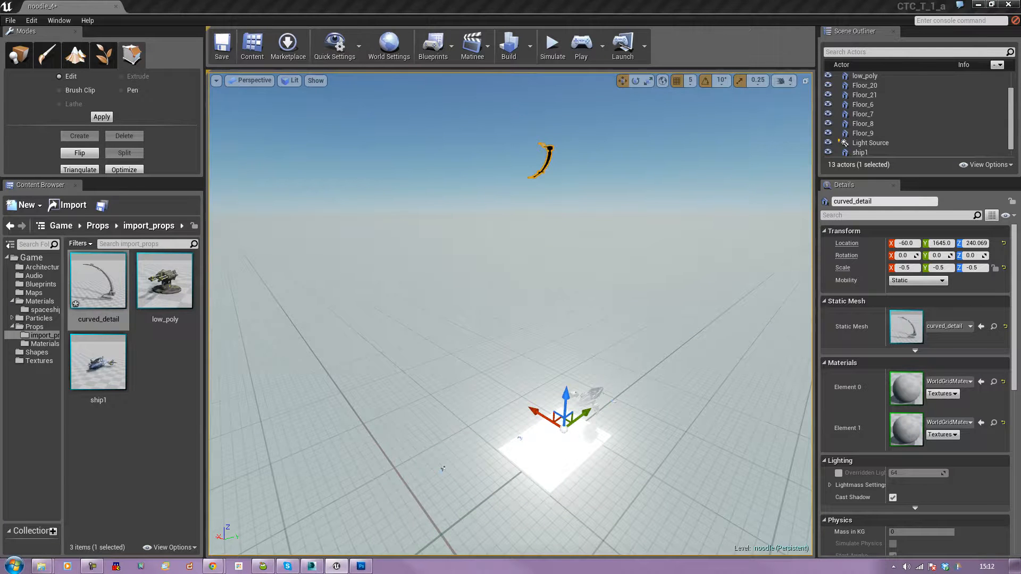
pyautogui.rightClick(549, 167)
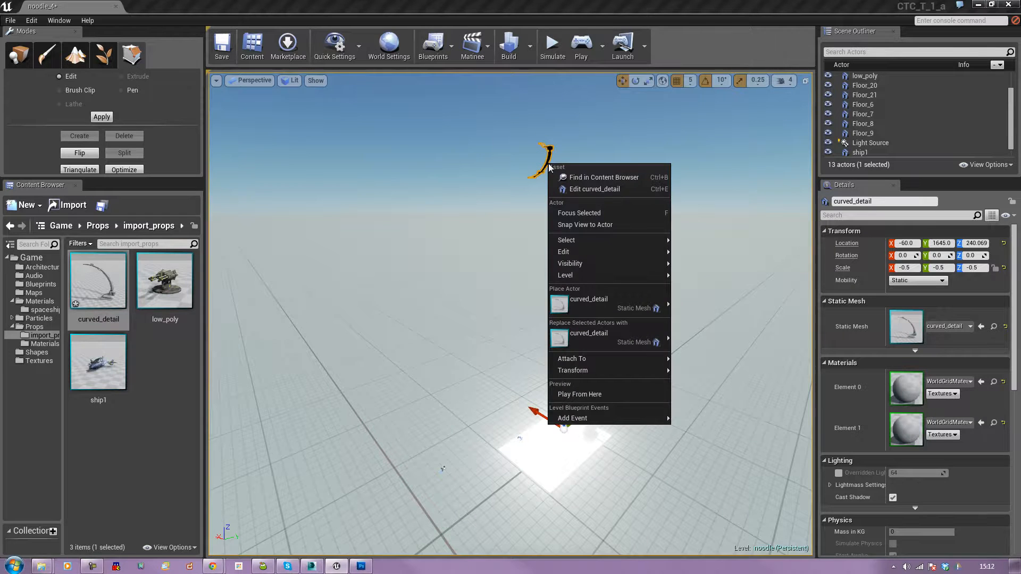
pyautogui.moveTo(585, 276)
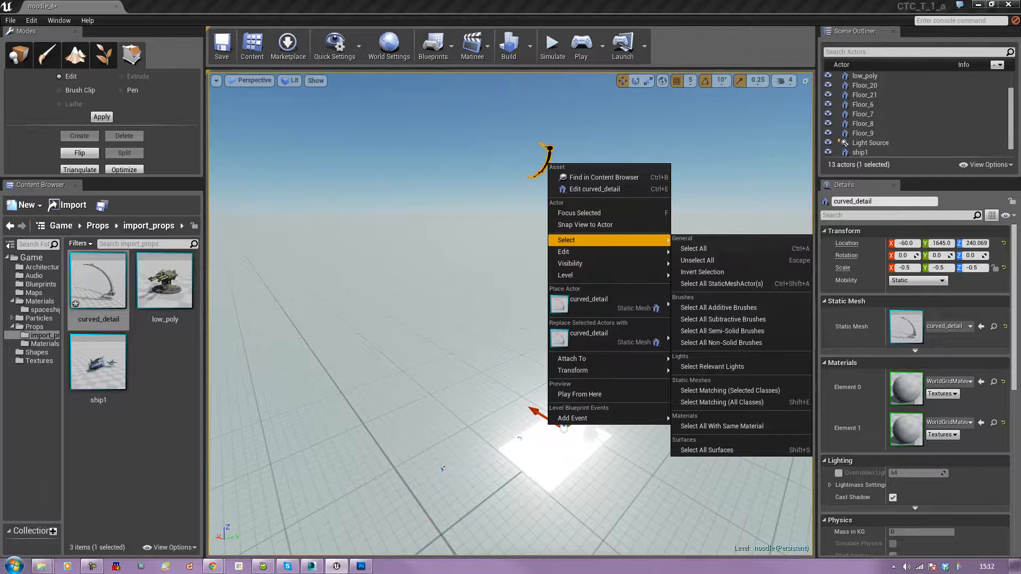
pyautogui.press('Escape')
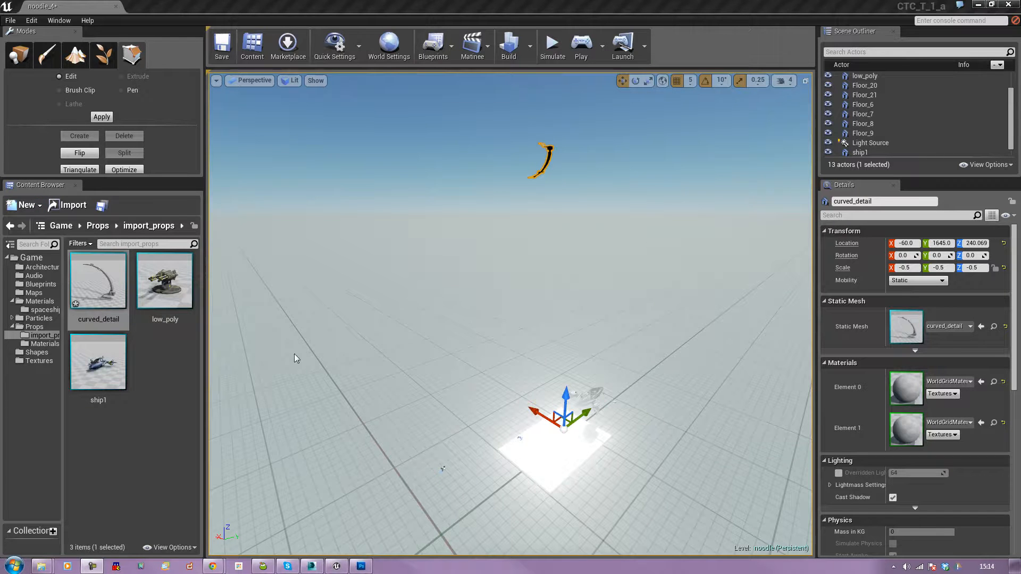
# Step: Delete the placed curved_detail mesh from the level and its asset from import_props, clearing the undo history
pyautogui.click(544, 169)
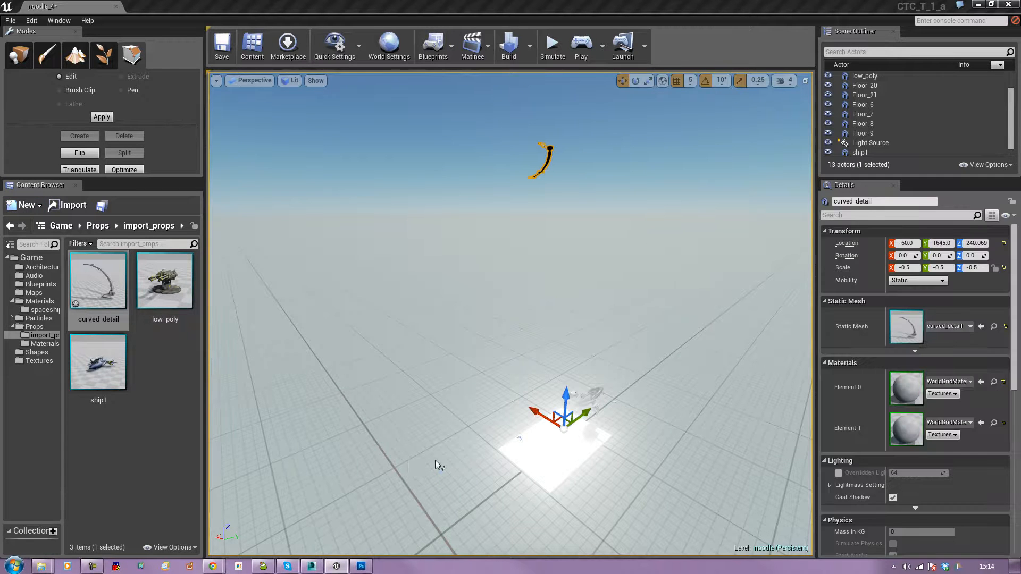
pyautogui.press('Delete')
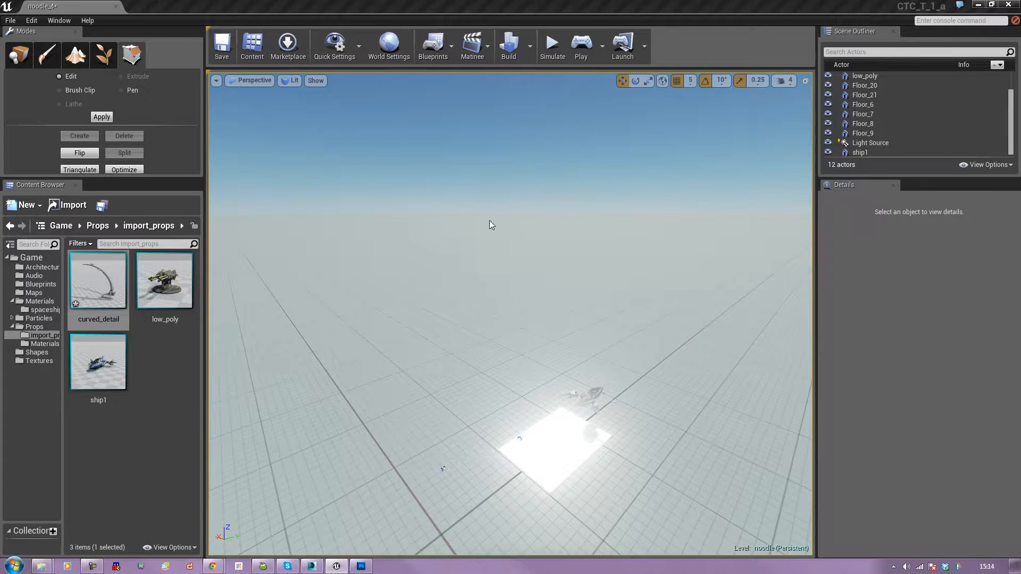
pyautogui.click(118, 303)
pyautogui.press('Delete')
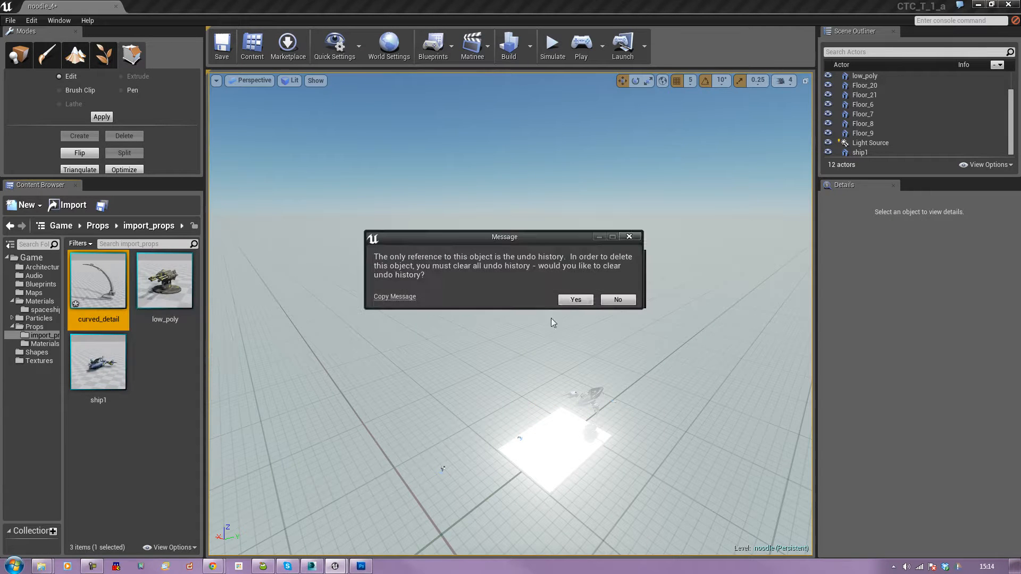
pyautogui.click(571, 300)
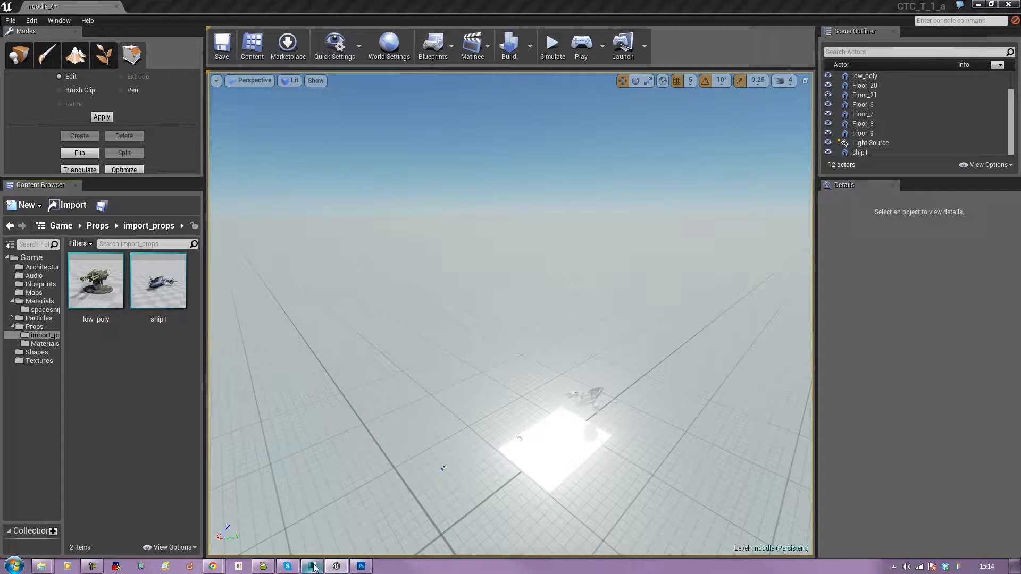
# Step: Switch to 3ds Max, move the arch to the world origin at X 0, Y 0, Z 0, and deselect it
pyautogui.click(312, 567)
pyautogui.scroll(-5, 431, 384)
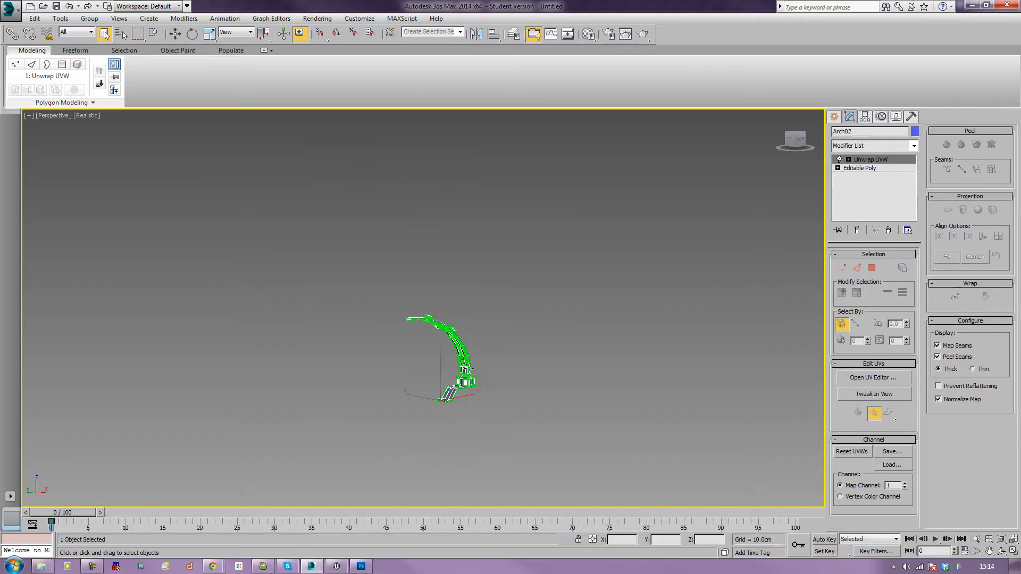
pyautogui.press('w')
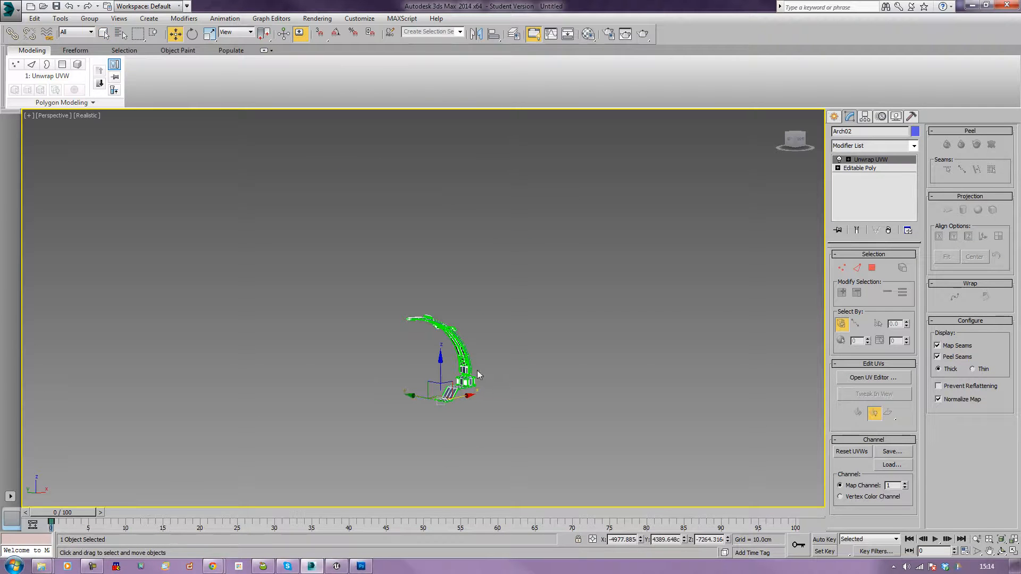
pyautogui.keyDown('alt'); pyautogui.moveTo(518, 376); pyautogui.dragTo(518, 391, button='middle'); pyautogui.keyUp('alt')
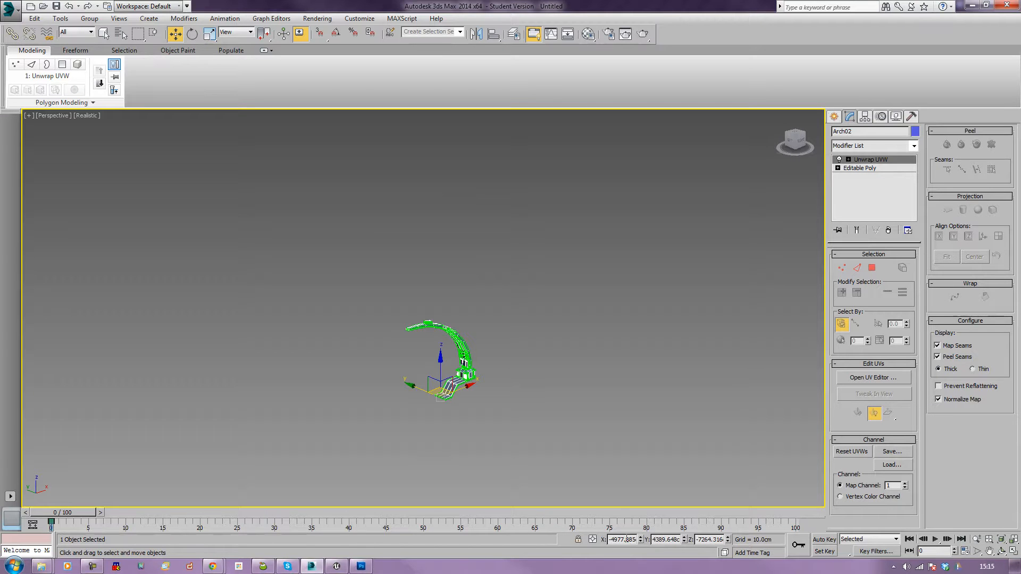
pyautogui.write('0')
pyautogui.press('Tab')
pyautogui.write('0')
pyautogui.press('Tab')
pyautogui.write('0')
pyautogui.press('Tab')
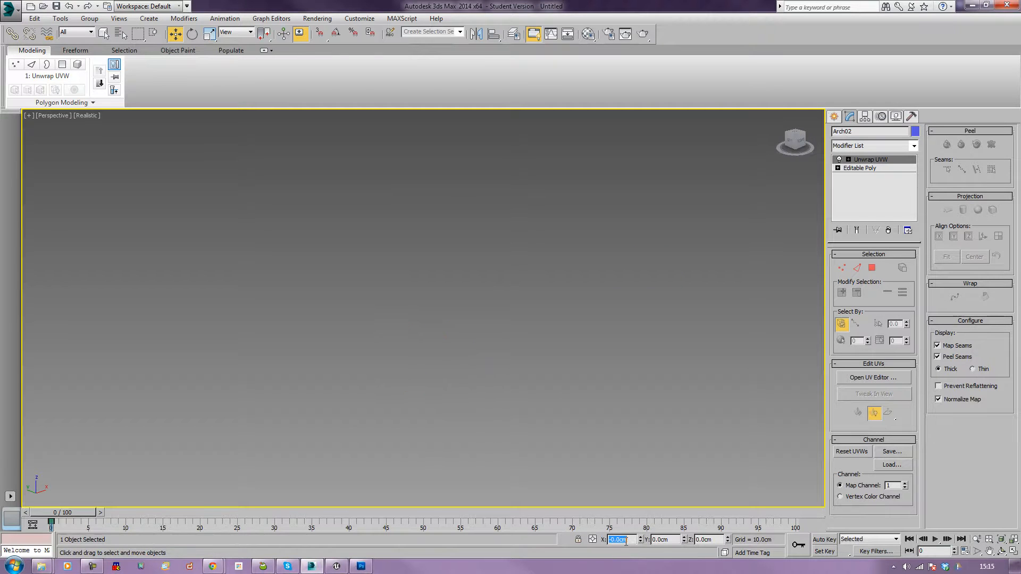
pyautogui.click(550, 429)
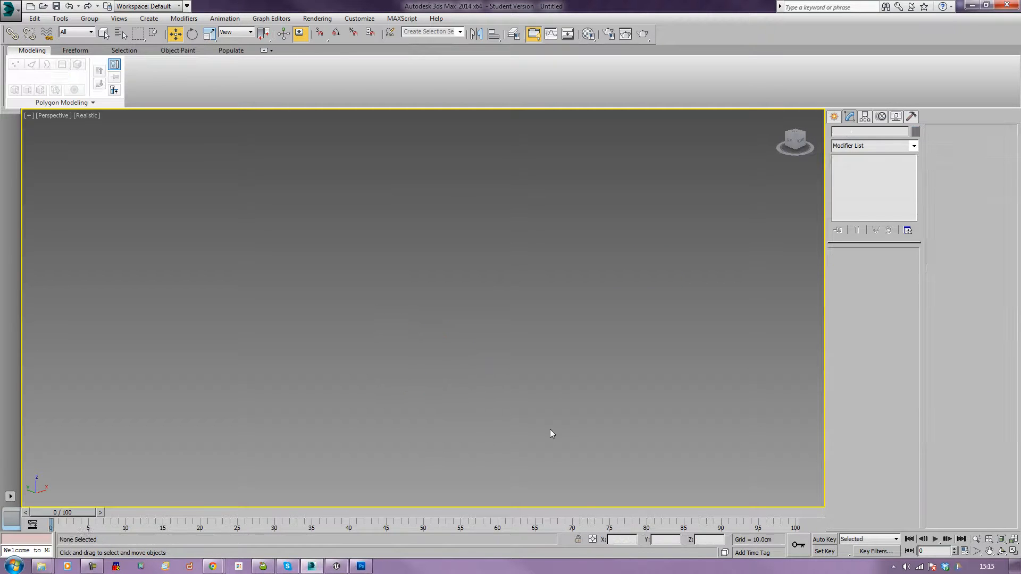
# Step: Select the arch and export it as FBX, overwriting curved_detail in the UDK 5 - weapons folder with the current export options
pyautogui.press('z')
pyautogui.scroll(-4, 533, 421)
pyautogui.scroll(-2, 487, 413)
pyautogui.click(489, 414)
pyautogui.keyDown('alt'); pyautogui.moveTo(444, 405); pyautogui.dragTo(389, 336, button='middle'); pyautogui.keyUp('alt')
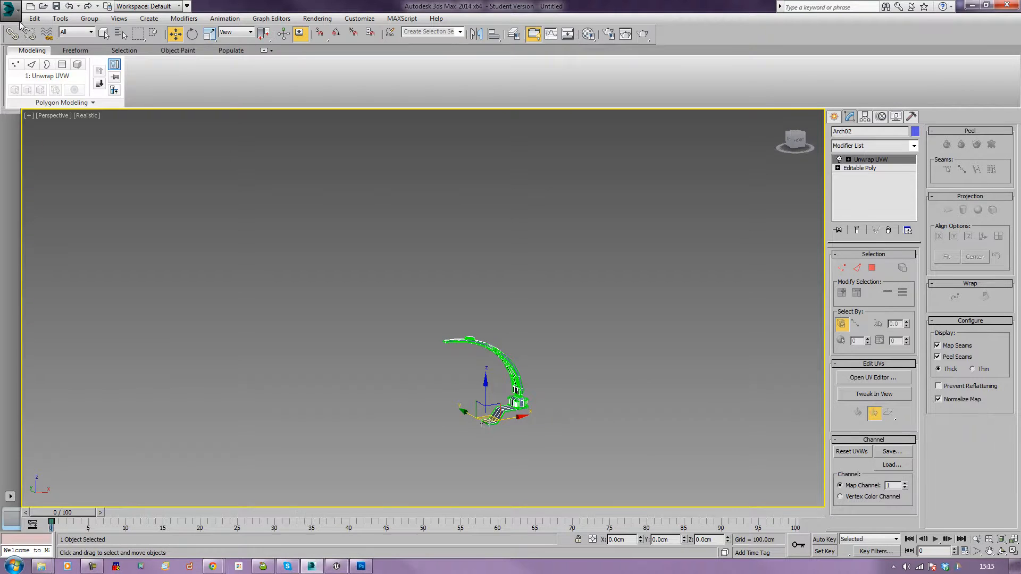
pyautogui.click(10, 9)
pyautogui.click(53, 173)
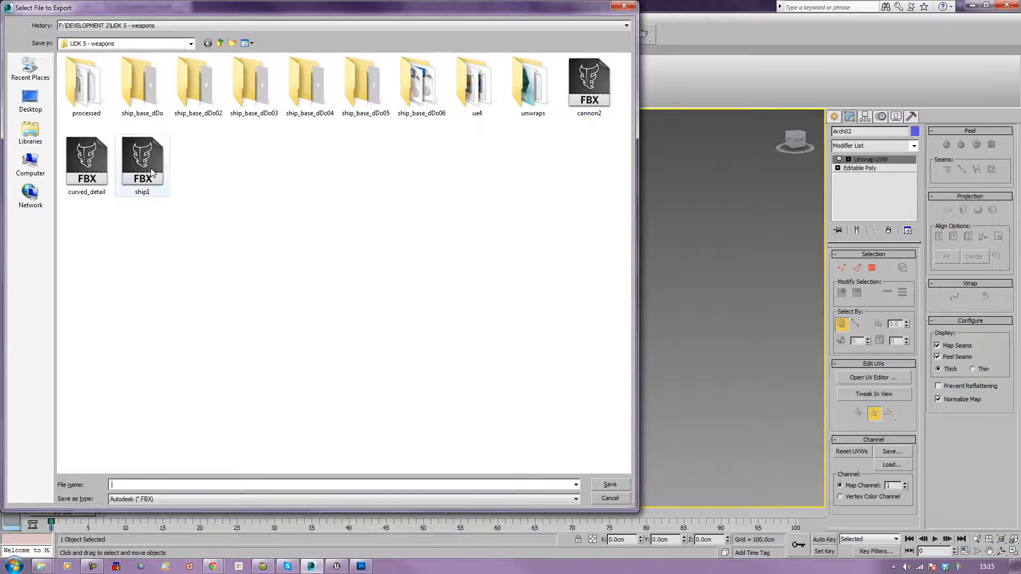
pyautogui.doubleClick(86, 162)
pyautogui.click(548, 325)
pyautogui.click(571, 477)
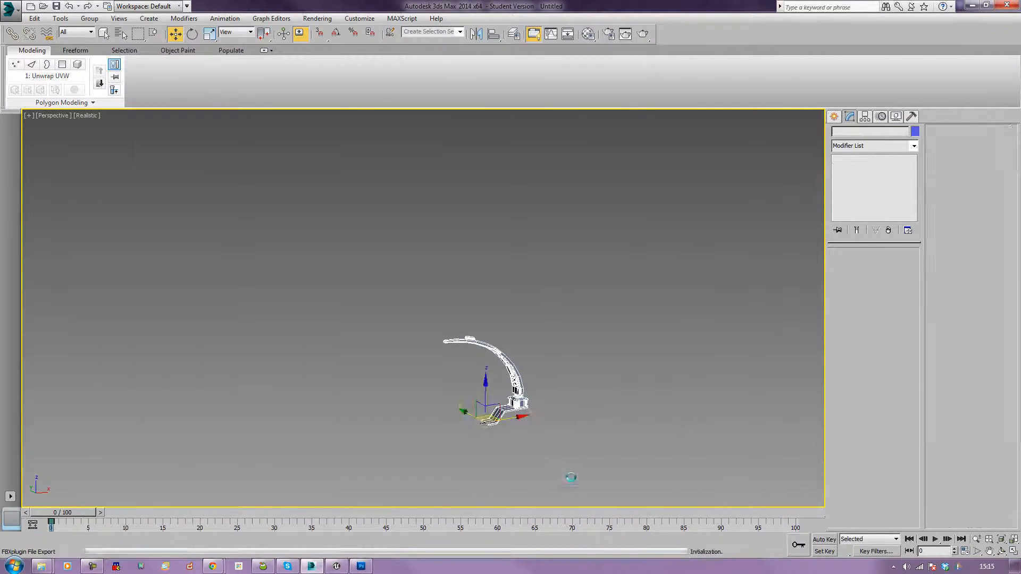
# Step: Switch to Unreal Editor, import curved_detail.fbx into import_props, and clear and close the import message log
pyautogui.click(343, 571)
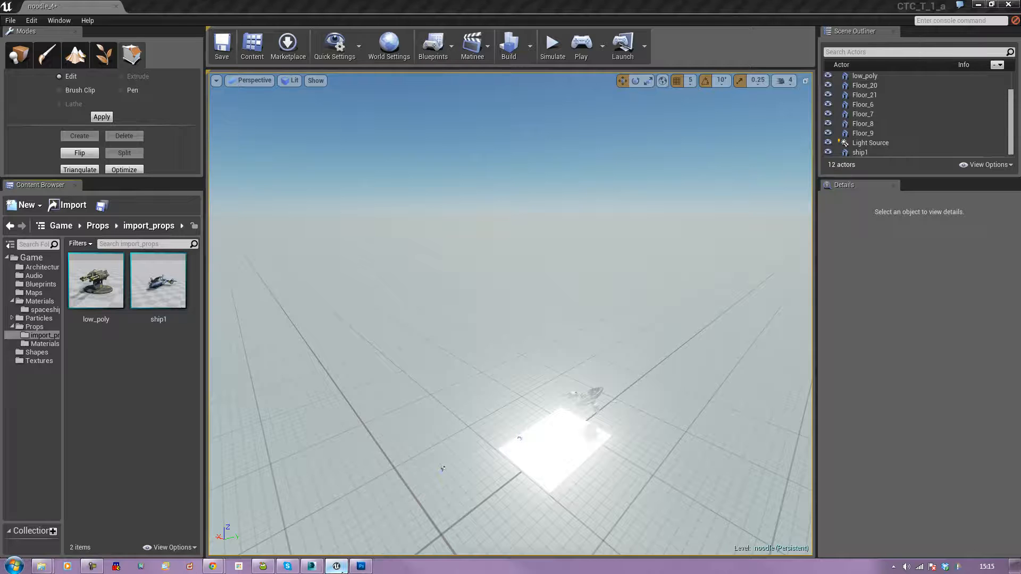
pyautogui.rightClick(170, 397)
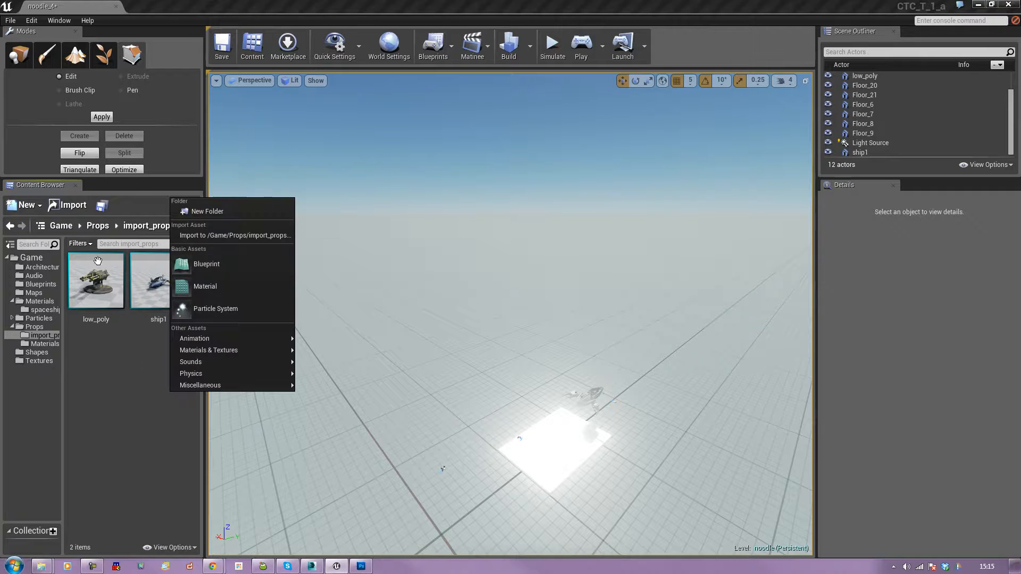
pyautogui.click(68, 205)
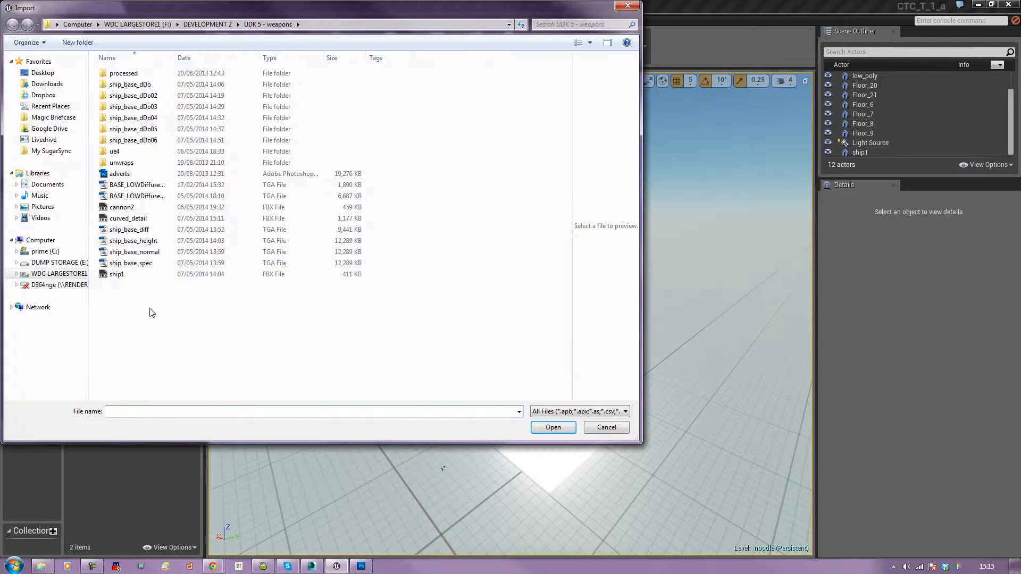
pyautogui.doubleClick(125, 218)
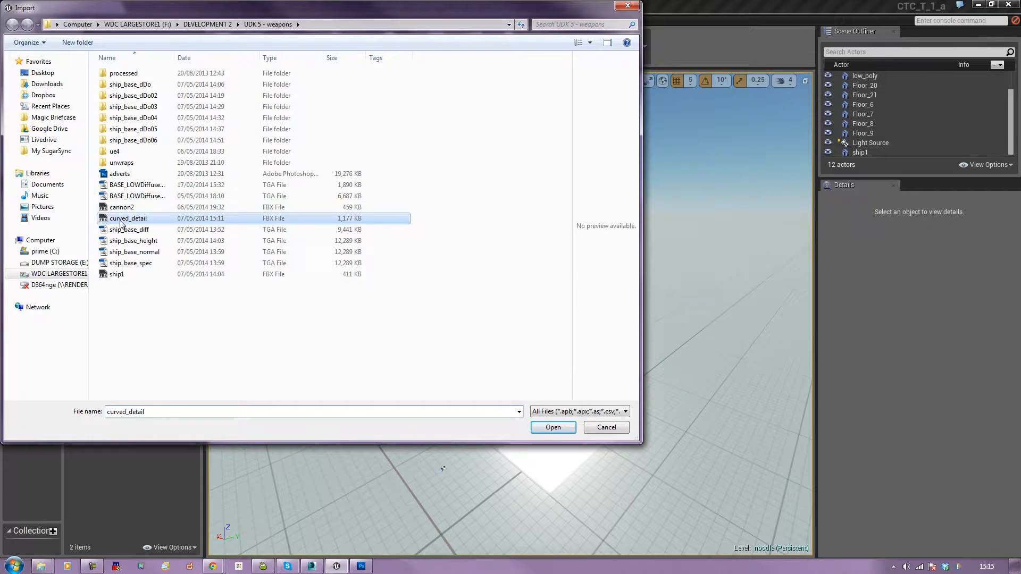
pyautogui.click(497, 327)
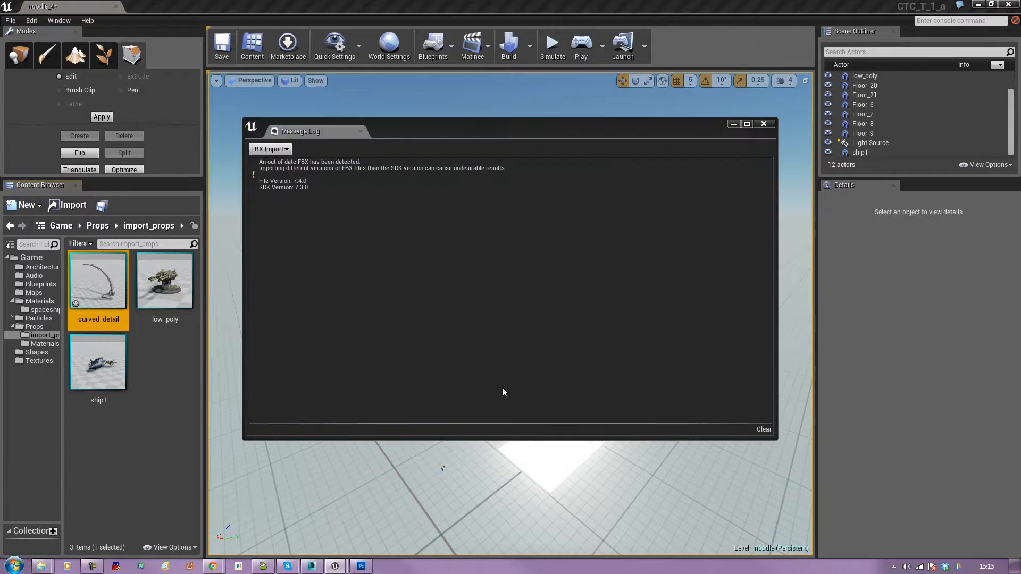
pyautogui.click(761, 429)
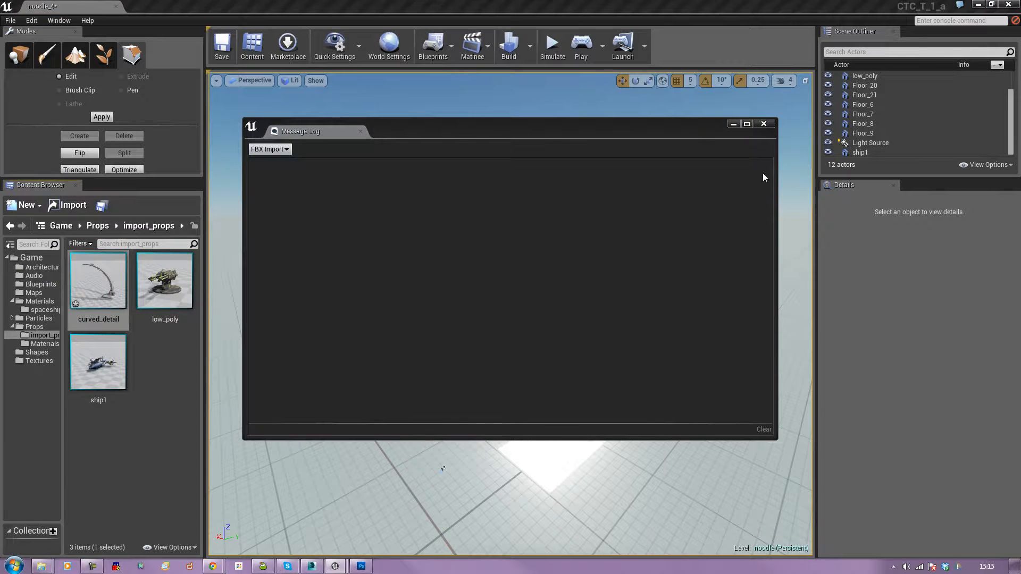
pyautogui.click(764, 125)
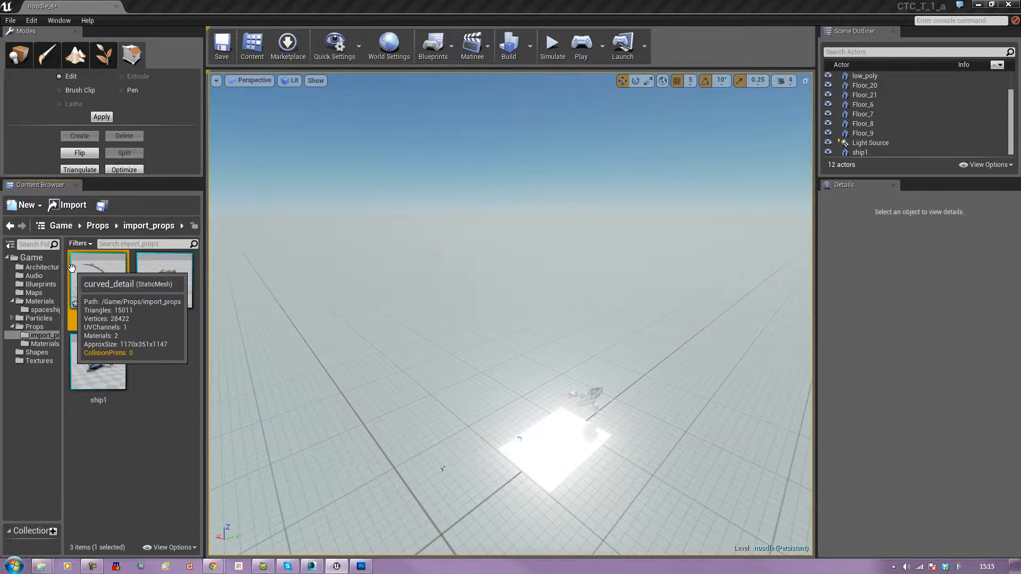
# Step: Place the curved_detail mesh in the level on the white floor and deselect it
pyautogui.moveTo(72, 269); pyautogui.dragTo(563, 449)
pyautogui.moveTo(563, 449); pyautogui.dragTo(617, 513, button='right')
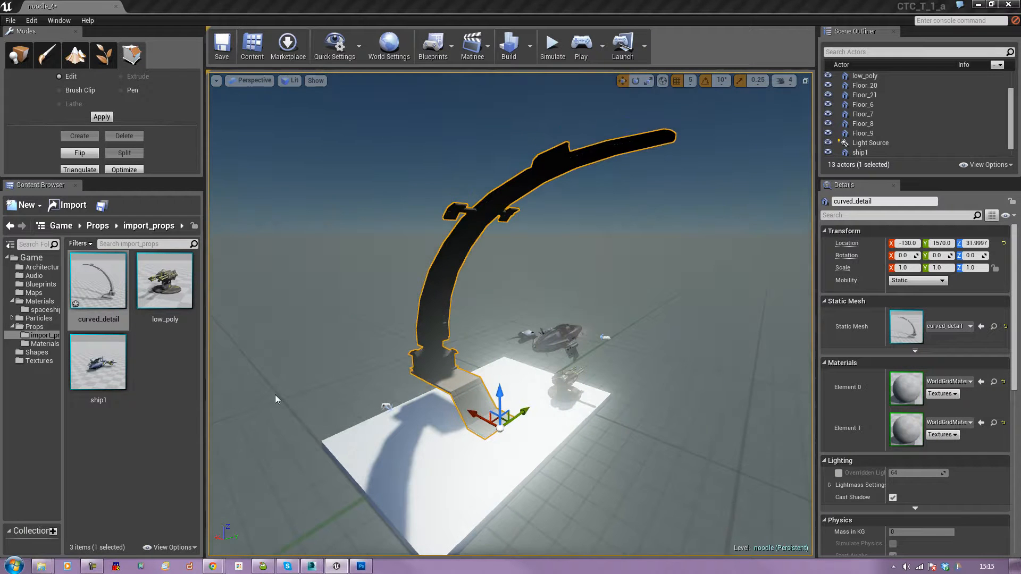
pyautogui.click(383, 331)
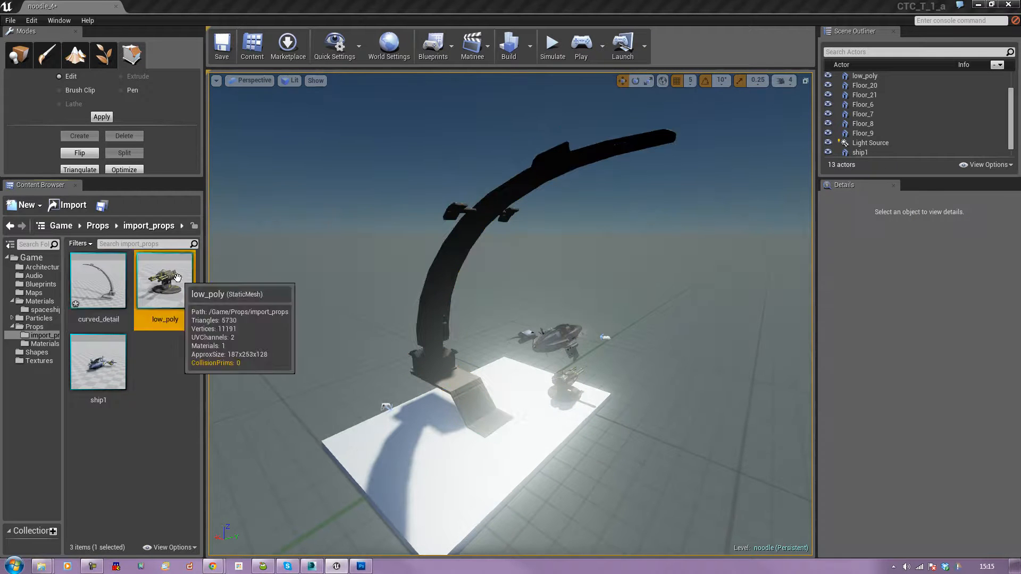
pyautogui.click(97, 369)
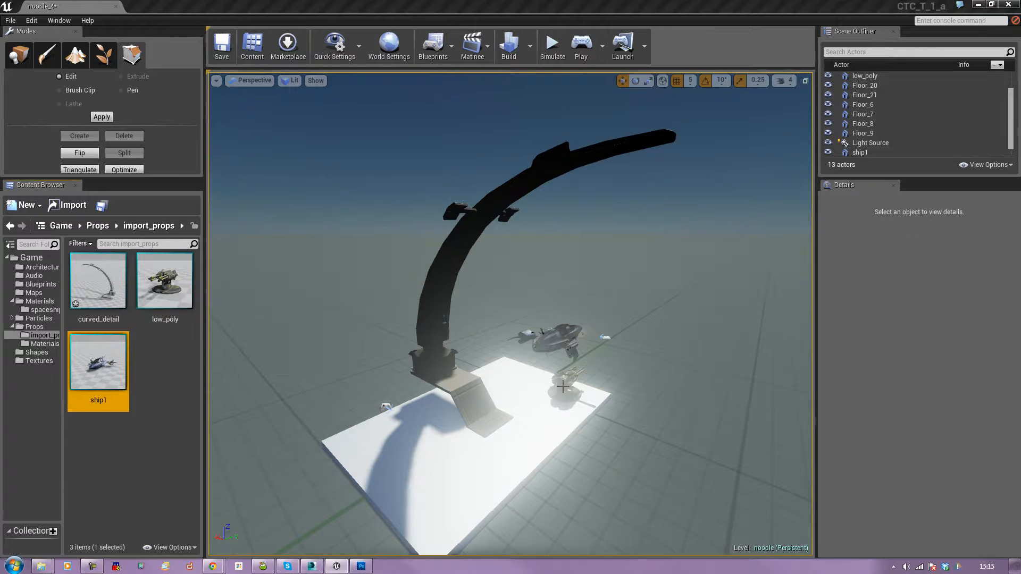
pyautogui.click(424, 287)
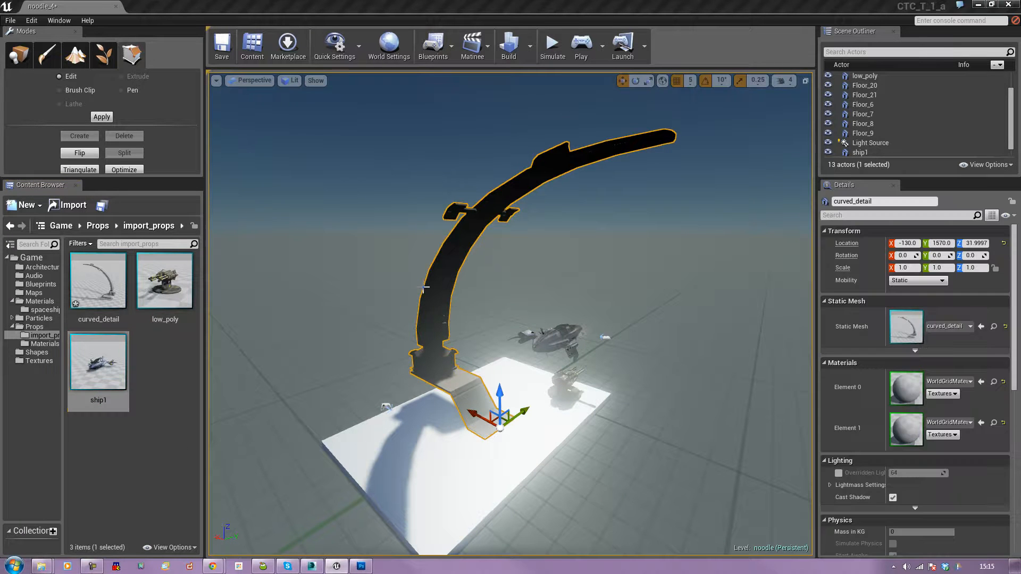
pyautogui.moveTo(185, 272)
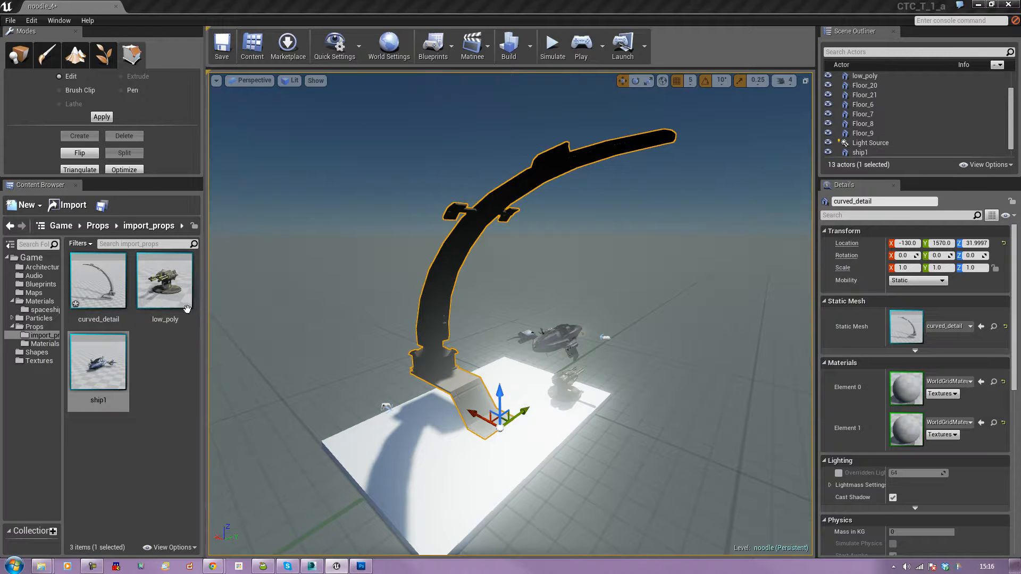
pyautogui.click(233, 295)
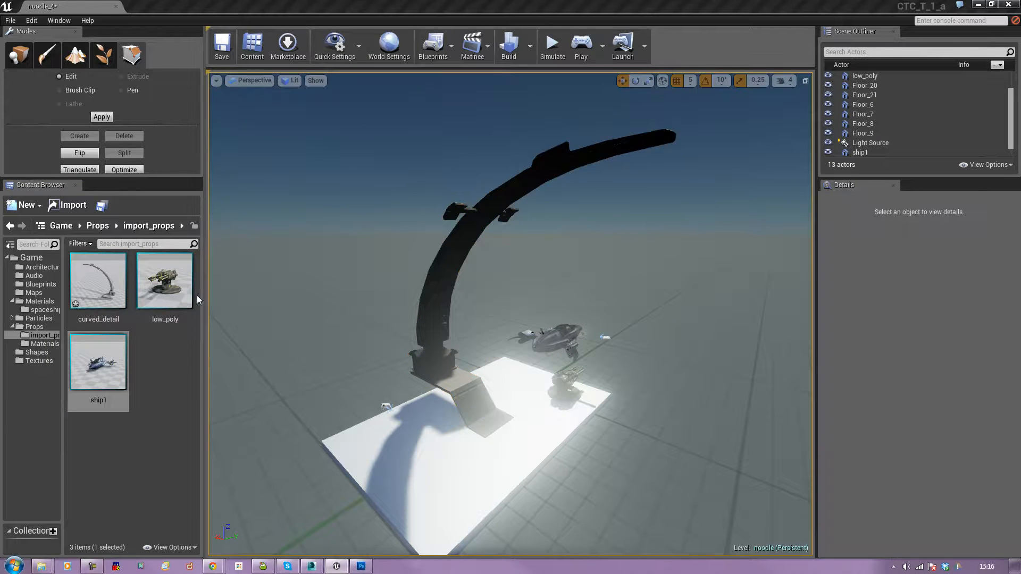
# Step: Open the low_poly mesh, show its collision, generate a 26DOP simplified collision, then save and close the mesh
pyautogui.click(189, 294)
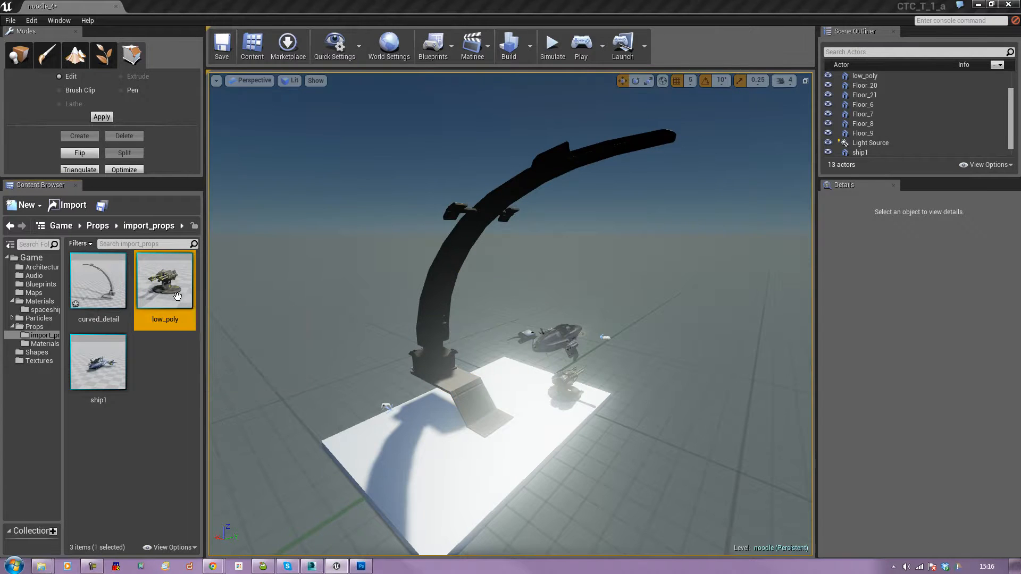
pyautogui.doubleClick(188, 294)
pyautogui.click(513, 96)
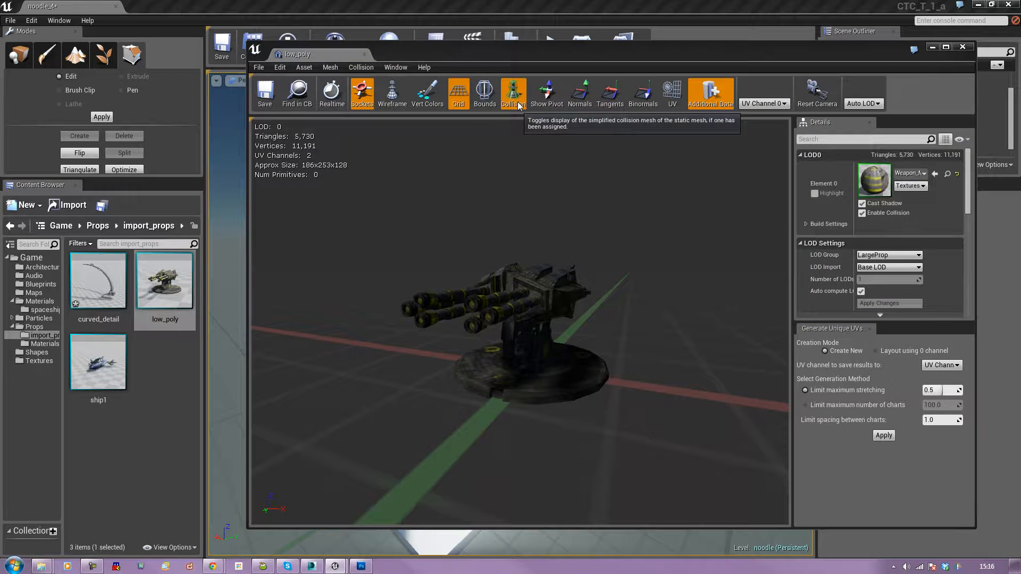
pyautogui.click(367, 68)
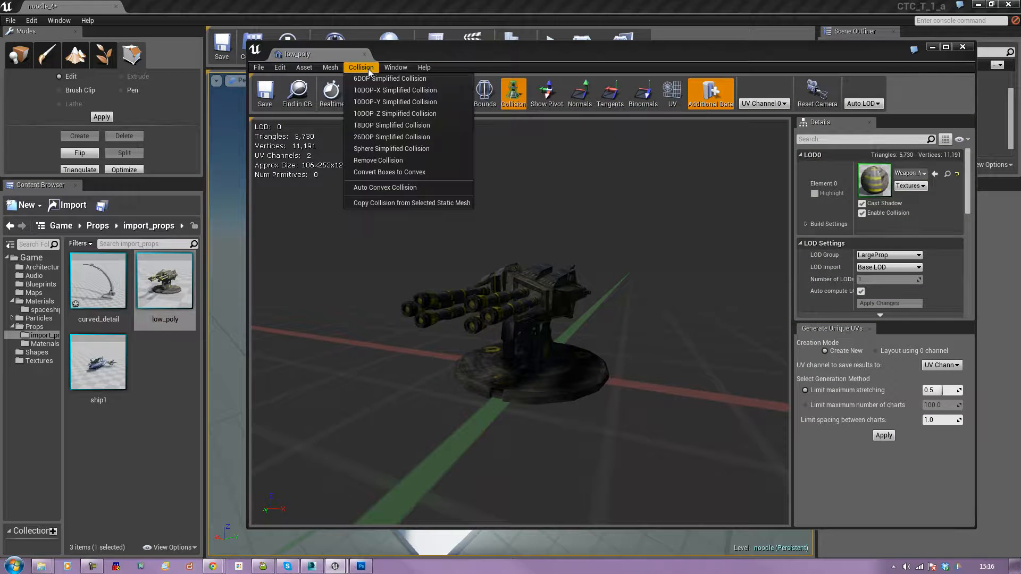
pyautogui.click(375, 140)
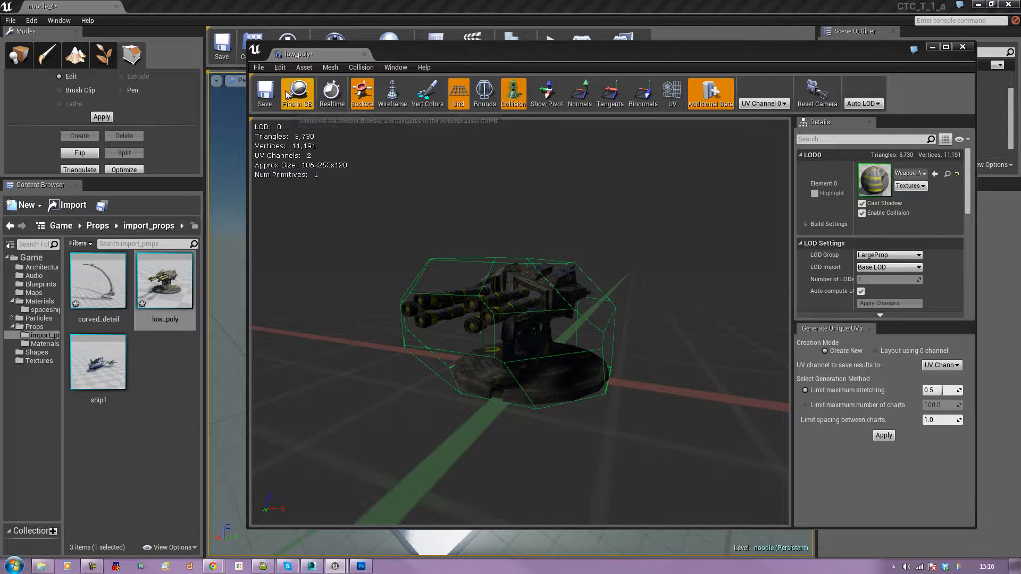
pyautogui.click(265, 93)
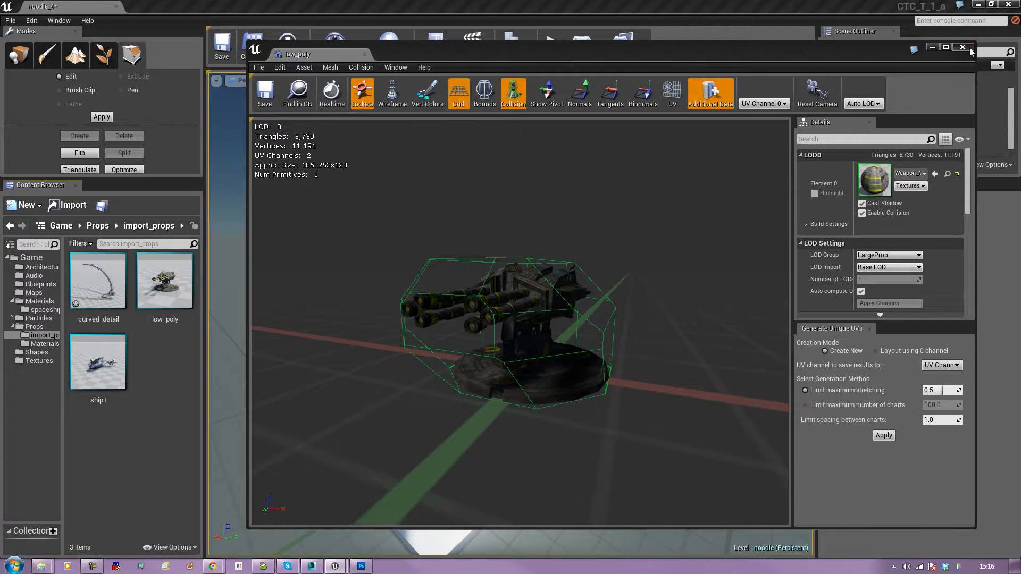
pyautogui.click(972, 50)
# Step: Give the ship1 mesh a visible 26DOP simplified collision, then save and close the mesh
pyautogui.doubleClick(99, 361)
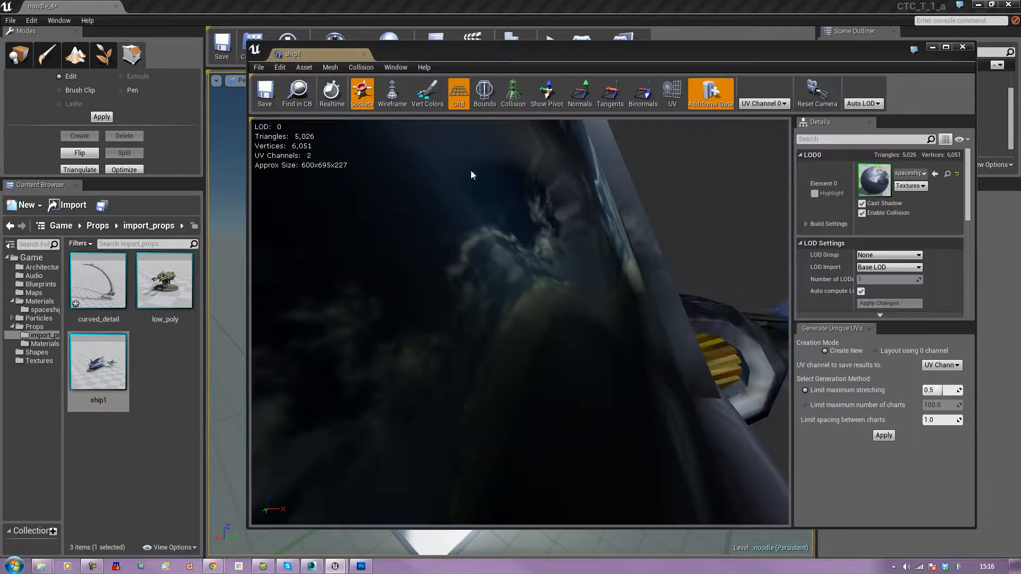
pyautogui.moveTo(432, 127); pyautogui.dragTo(442, 266)
pyautogui.click(838, 86)
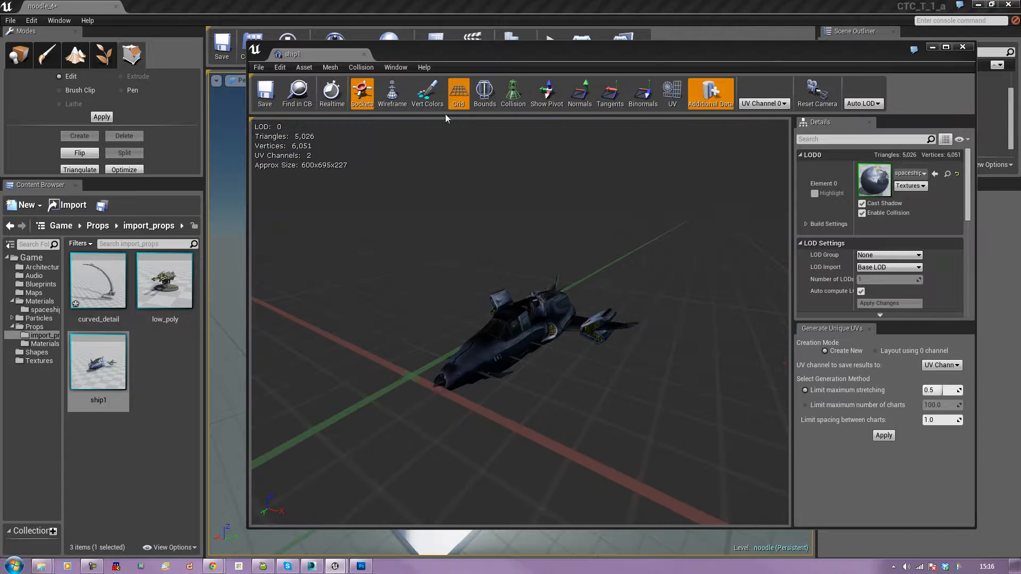
pyautogui.click(513, 93)
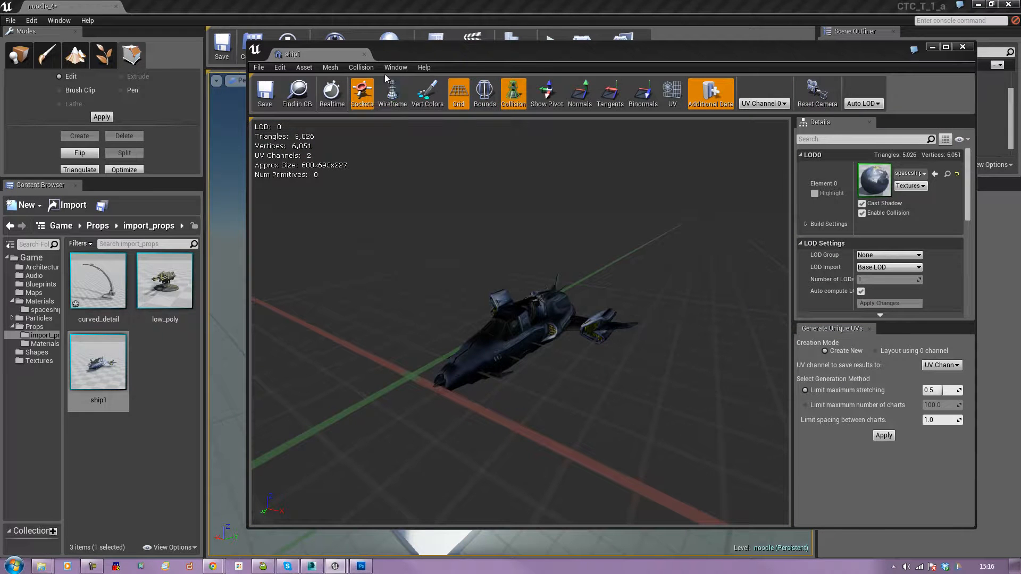
pyautogui.click(362, 67)
pyautogui.click(382, 137)
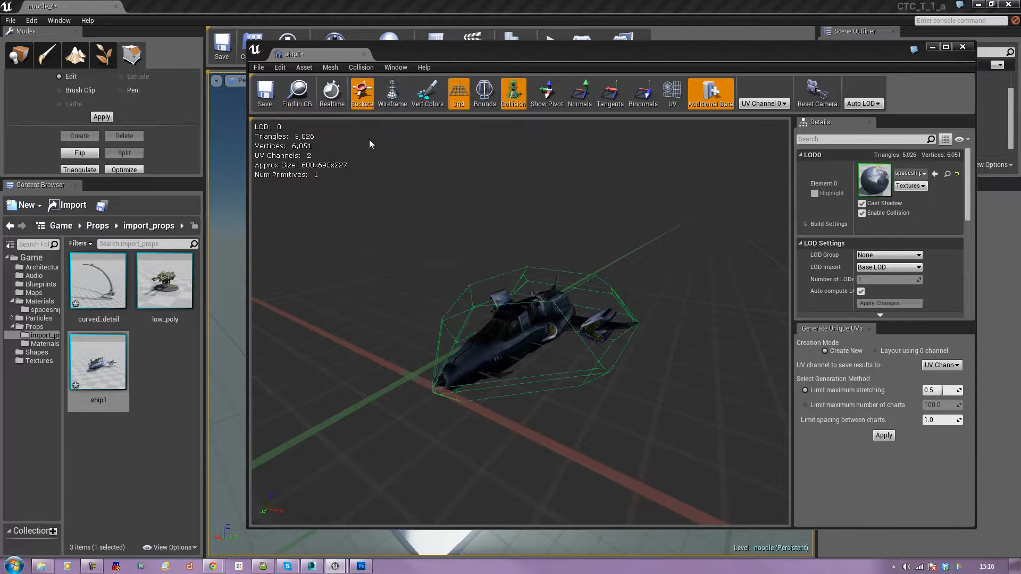
pyautogui.click(265, 93)
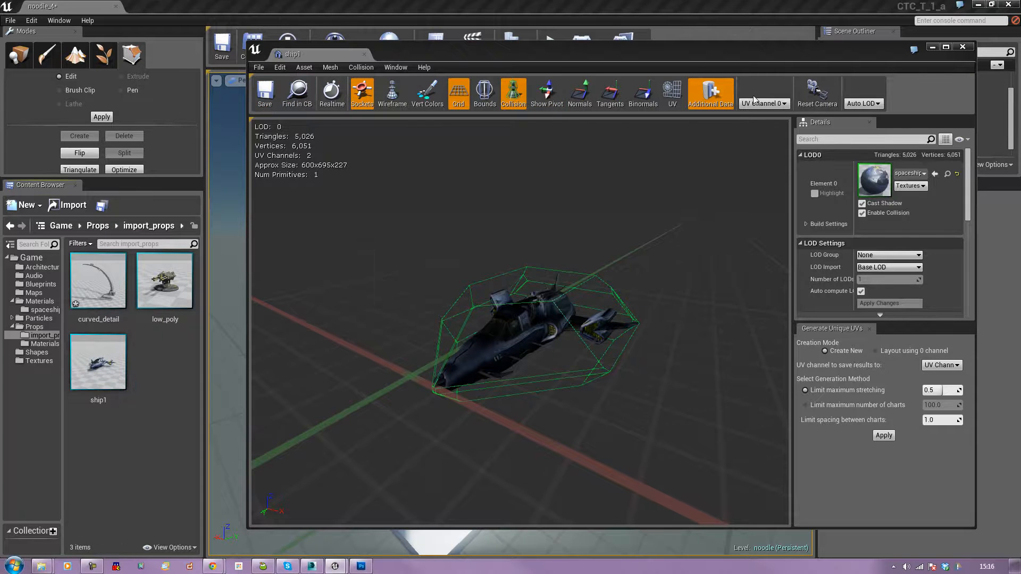
pyautogui.click(961, 47)
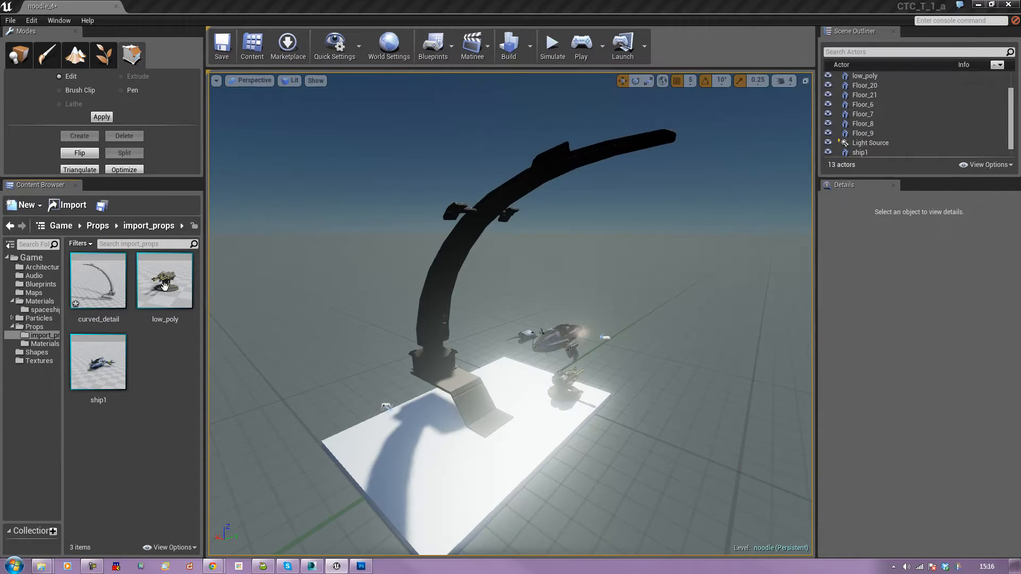
# Step: Open the curved_detail mesh for editing and reset its preview camera to frame the whole arch
pyautogui.doubleClick(95, 280)
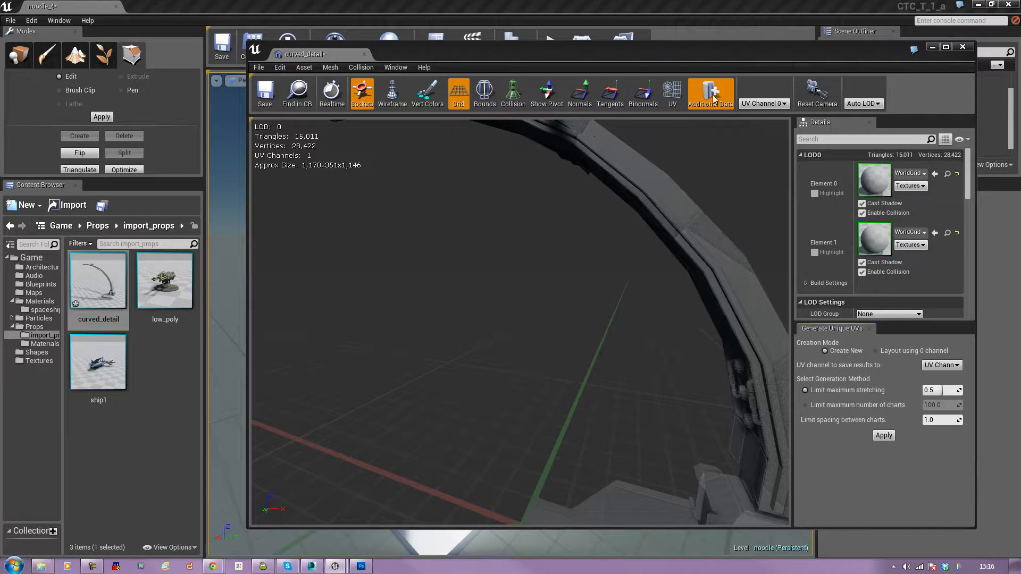
pyautogui.click(548, 95)
pyautogui.click(818, 95)
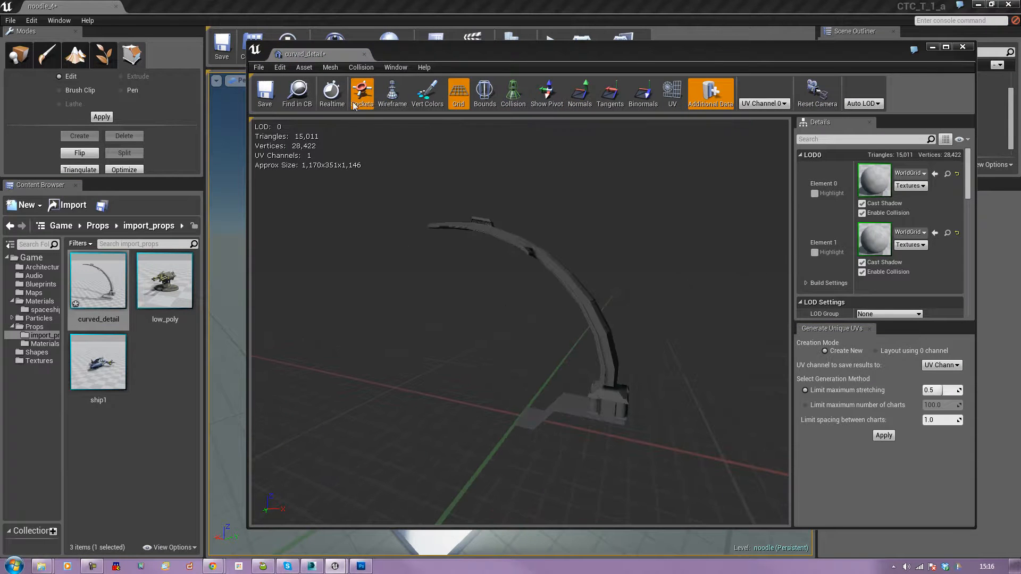
# Step: Generate a 26DOP simplified collision for the arch mesh and briefly display it in the preview
pyautogui.click(361, 68)
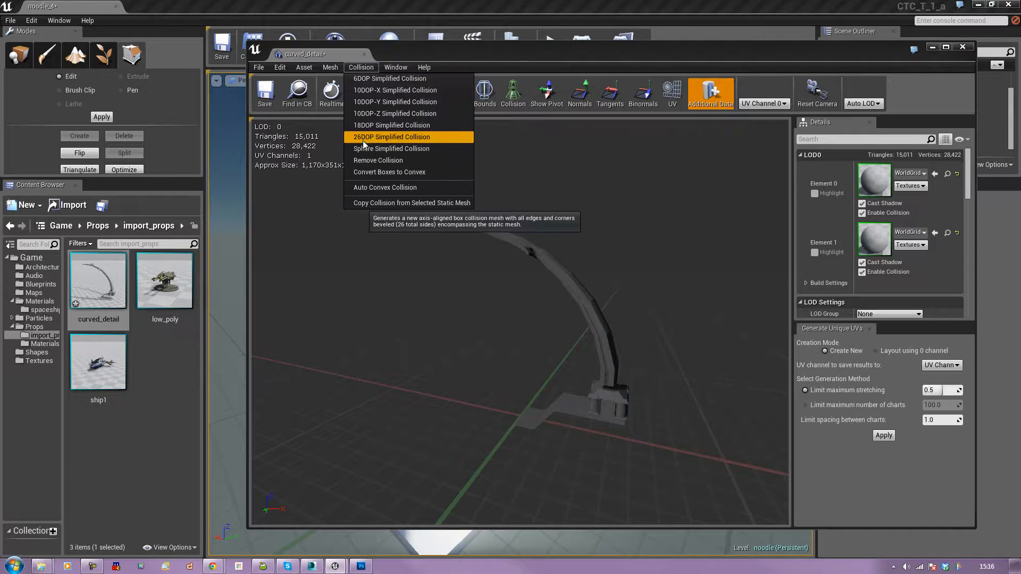
pyautogui.click(363, 140)
pyautogui.click(516, 101)
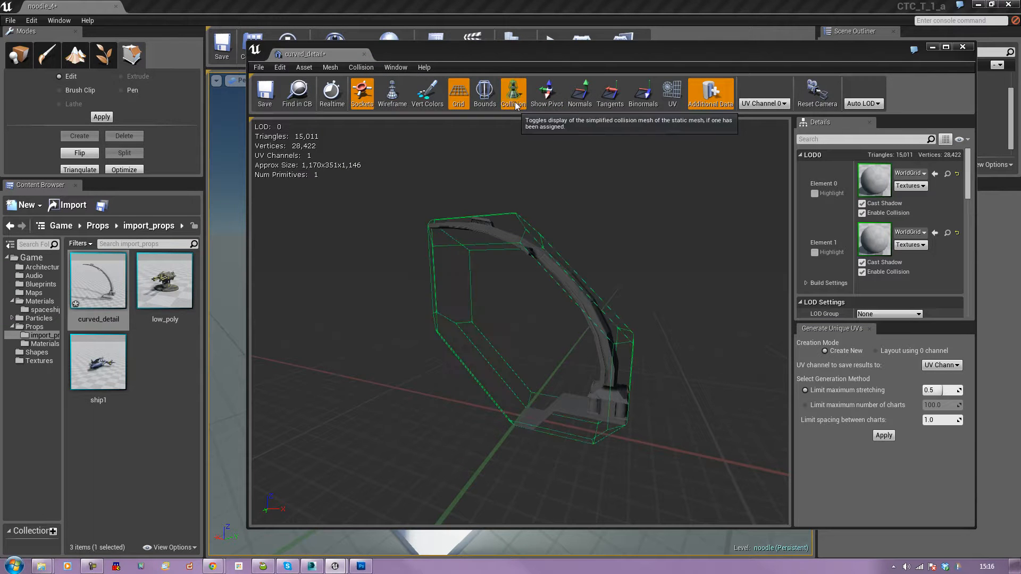
pyautogui.click(515, 98)
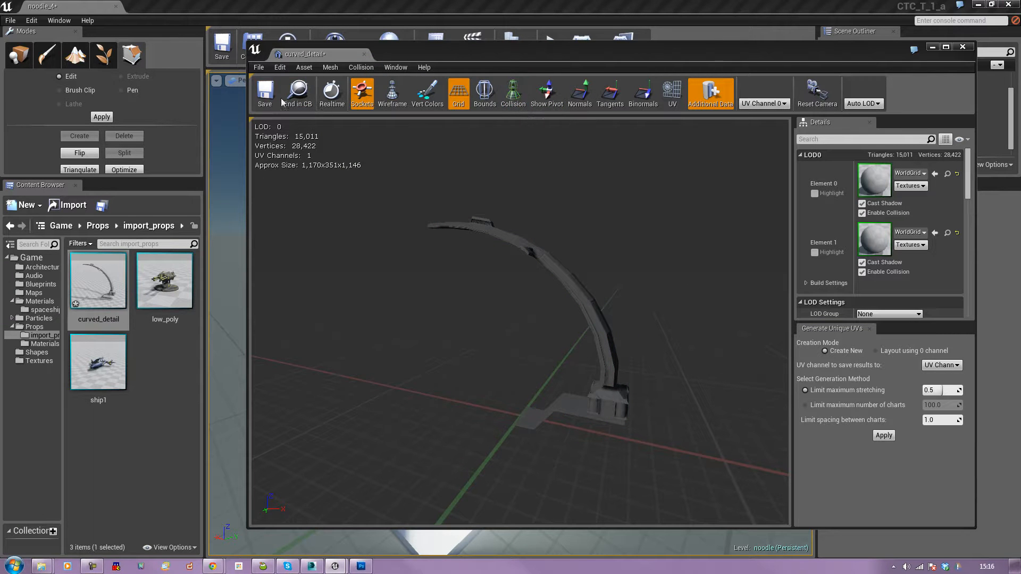
# Step: Show the arch's collision and replace it with a sphere simplified collision
pyautogui.click(370, 70)
pyautogui.click(369, 70)
pyautogui.click(514, 95)
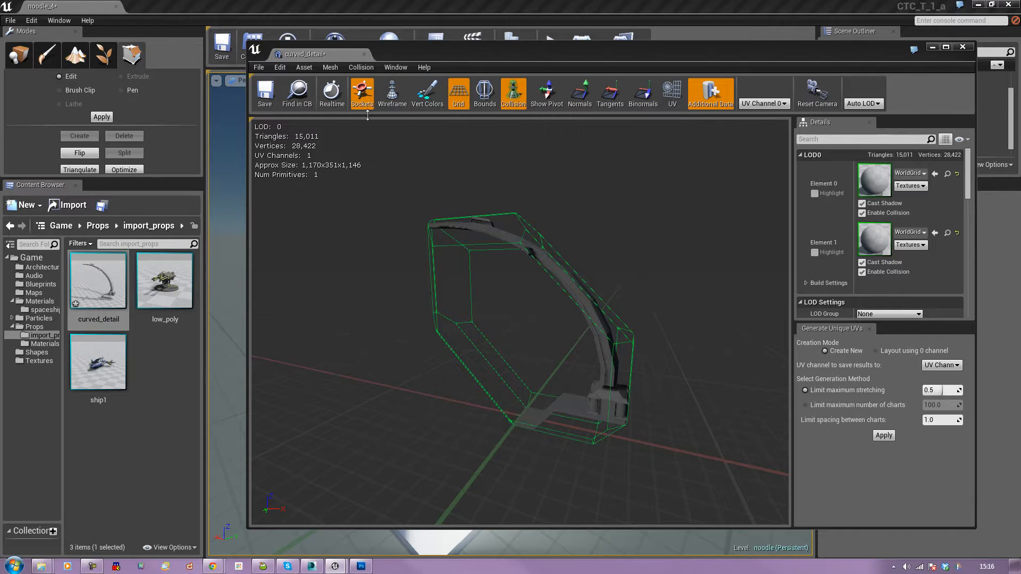
pyautogui.click(359, 69)
pyautogui.click(402, 154)
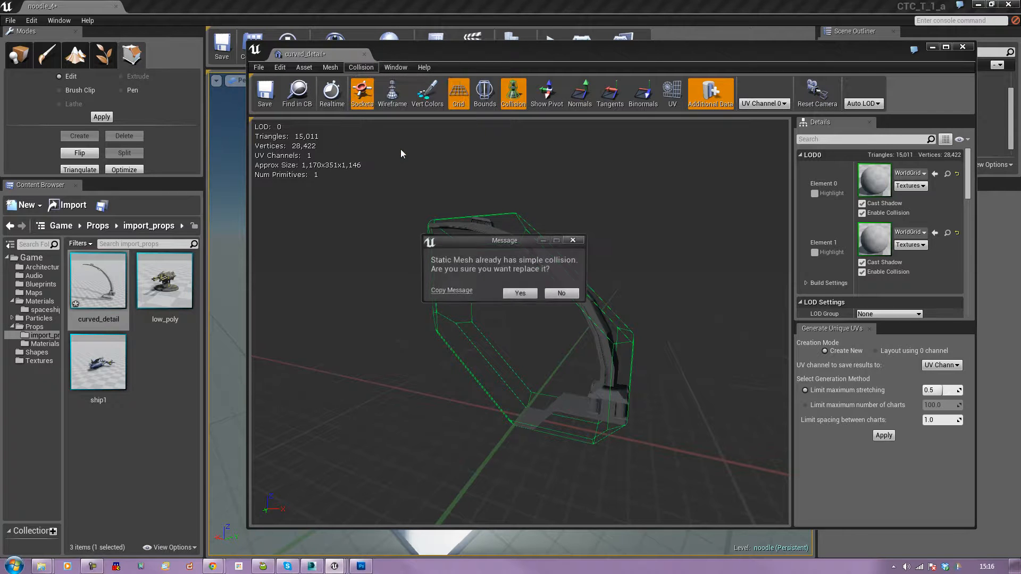
pyautogui.click(521, 294)
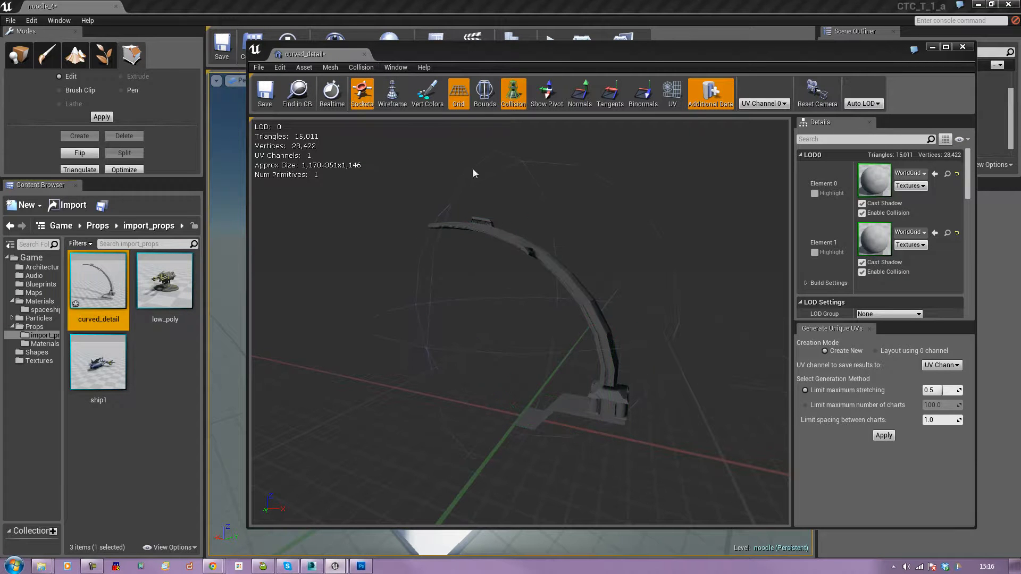
# Step: Replace the arch's sphere collision with an auto convex collision using 4 max hulls and 12 max hull verts
pyautogui.click(362, 68)
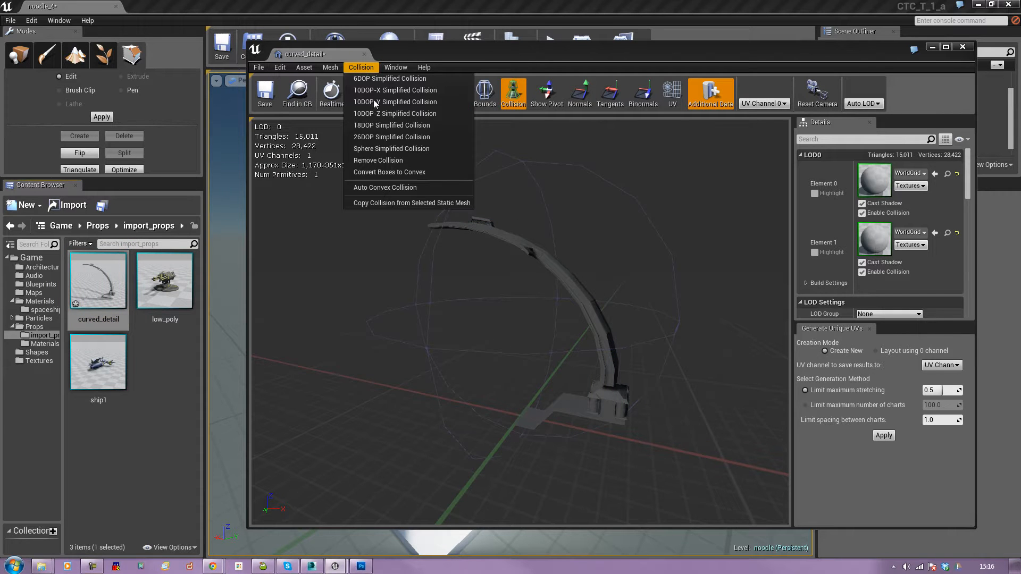
pyautogui.click(390, 188)
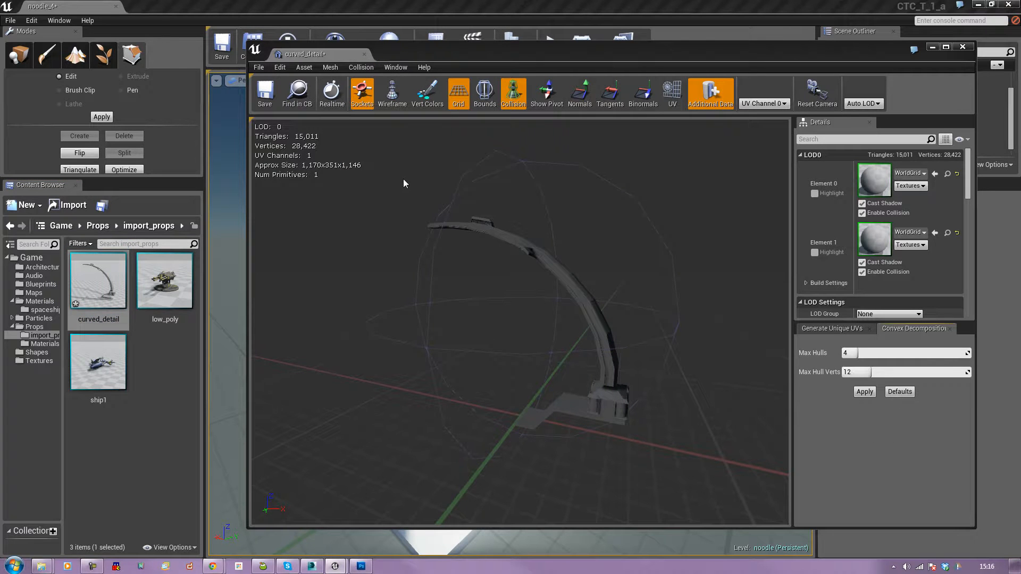
pyautogui.click(864, 392)
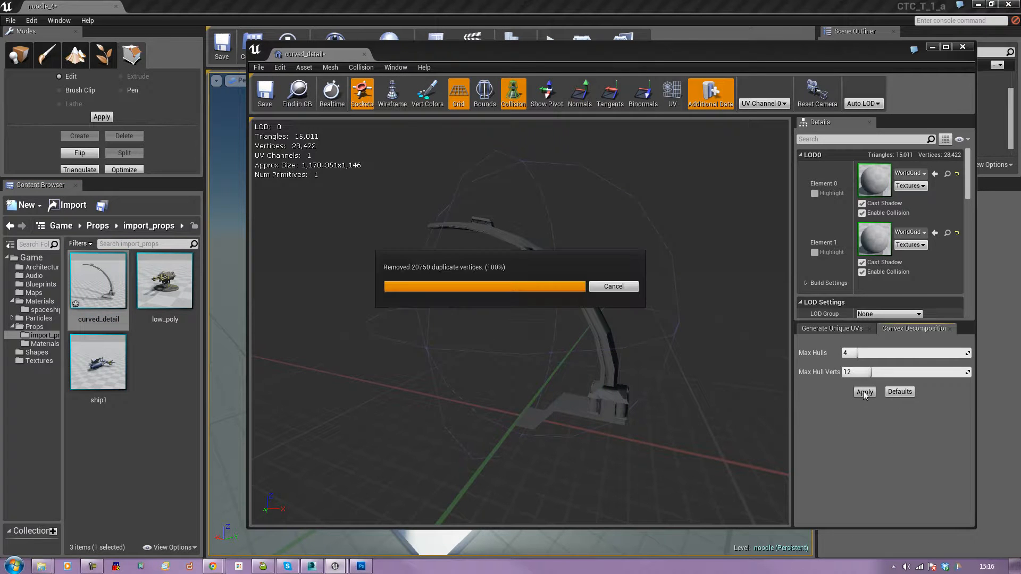
pyautogui.moveTo(460, 360); pyautogui.dragTo(470, 360)
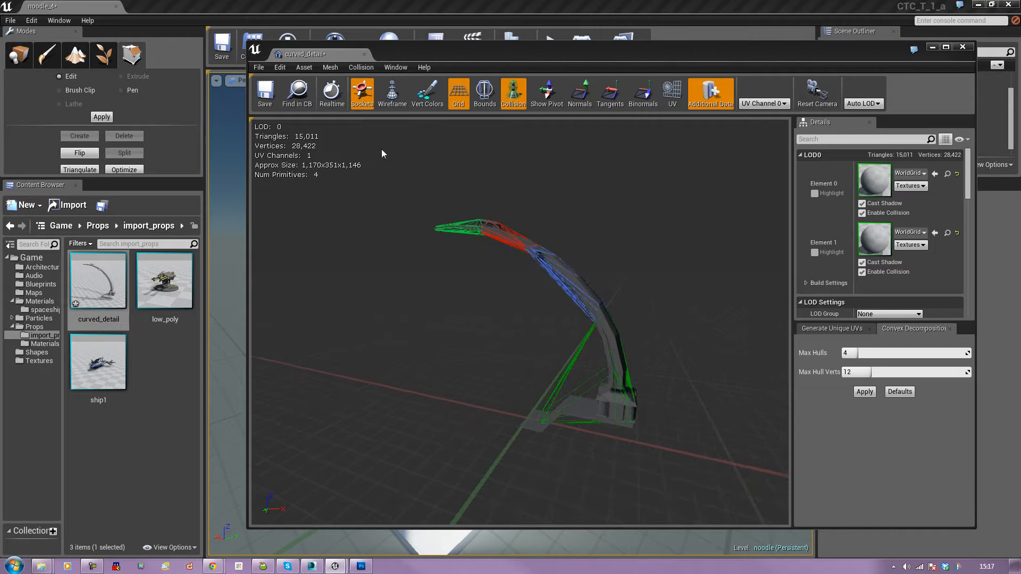
# Step: Hide the collision display, then save and close the arch mesh
pyautogui.click(513, 93)
pyautogui.click(265, 93)
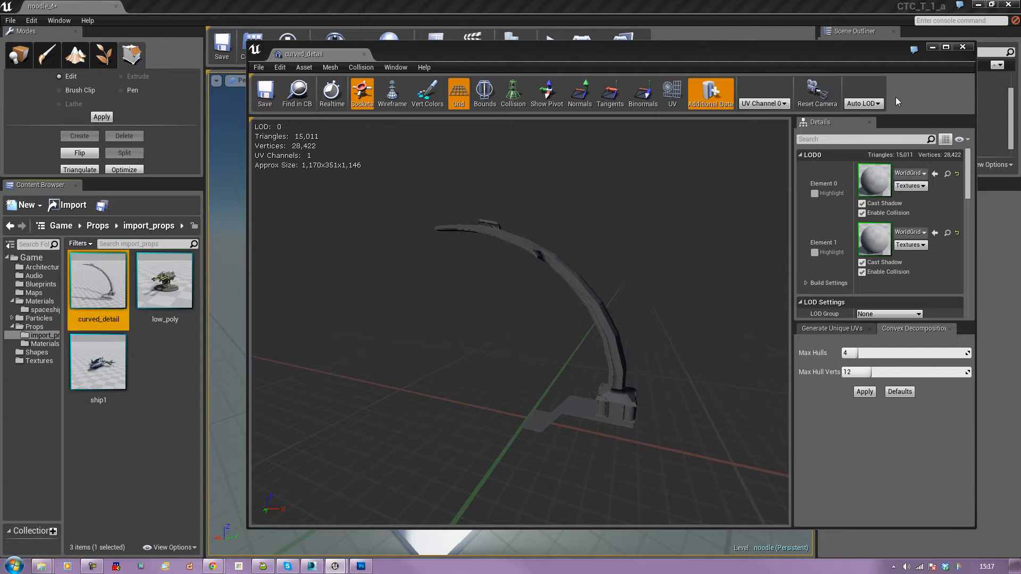
pyautogui.click(963, 46)
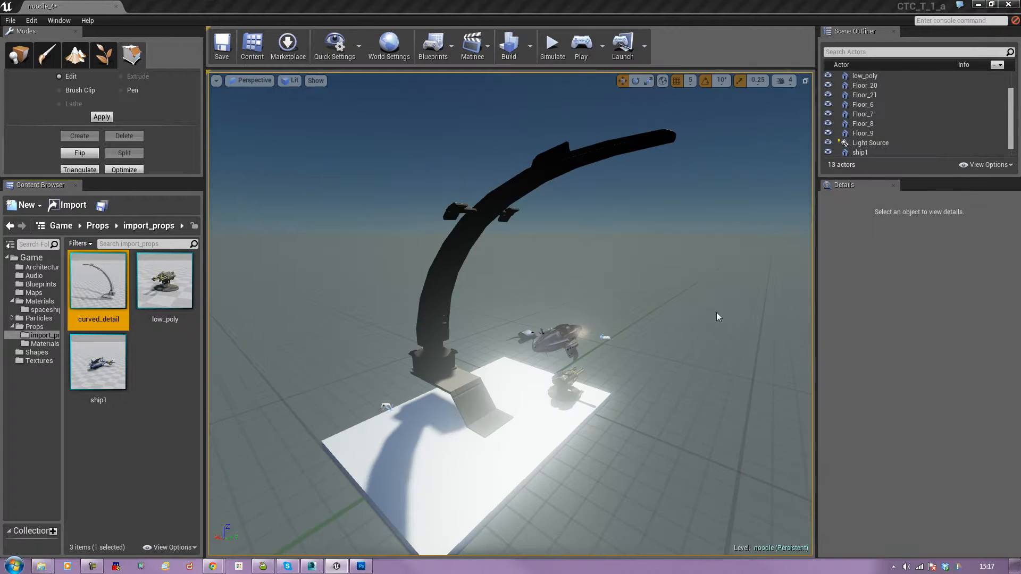
pyautogui.click(741, 308)
pyautogui.moveTo(447, 322); pyautogui.dragTo(511, 322, button='right')
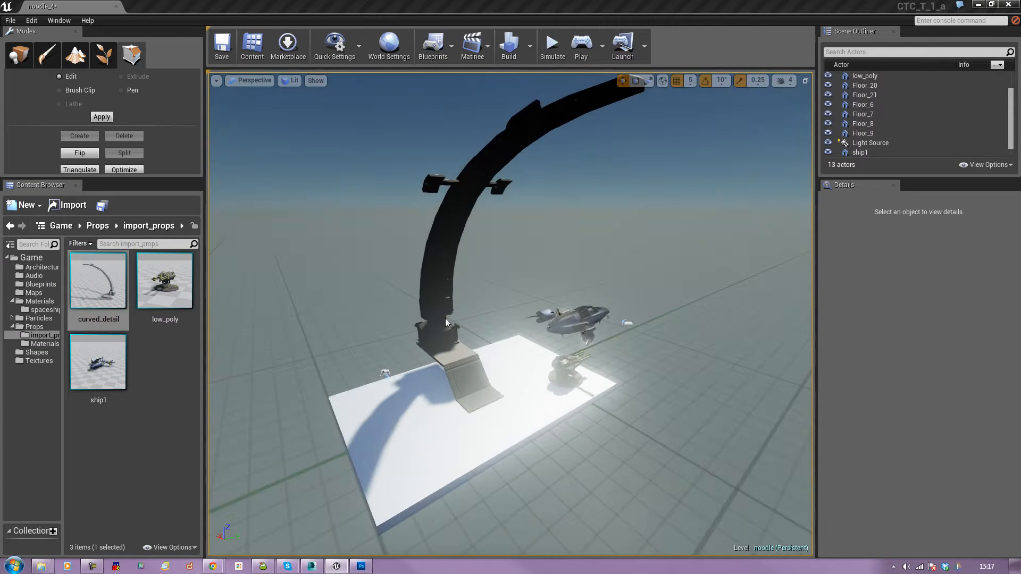
# Step: Browse the Materials folder for metal materials suited to the arch and select the arch in the level
pyautogui.click(30, 302)
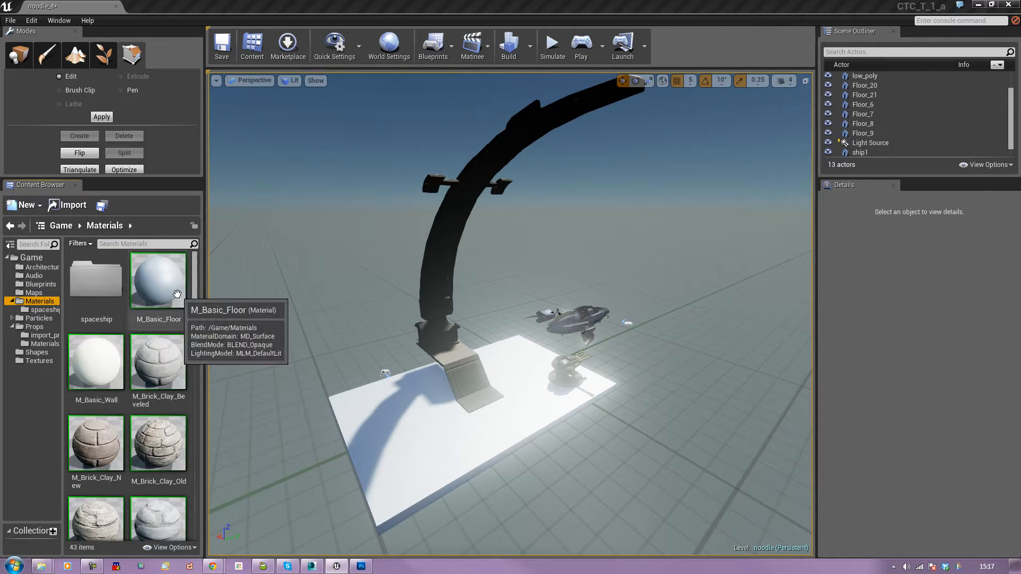
pyautogui.scroll(-3, 193, 331)
pyautogui.scroll(-6, 194, 362)
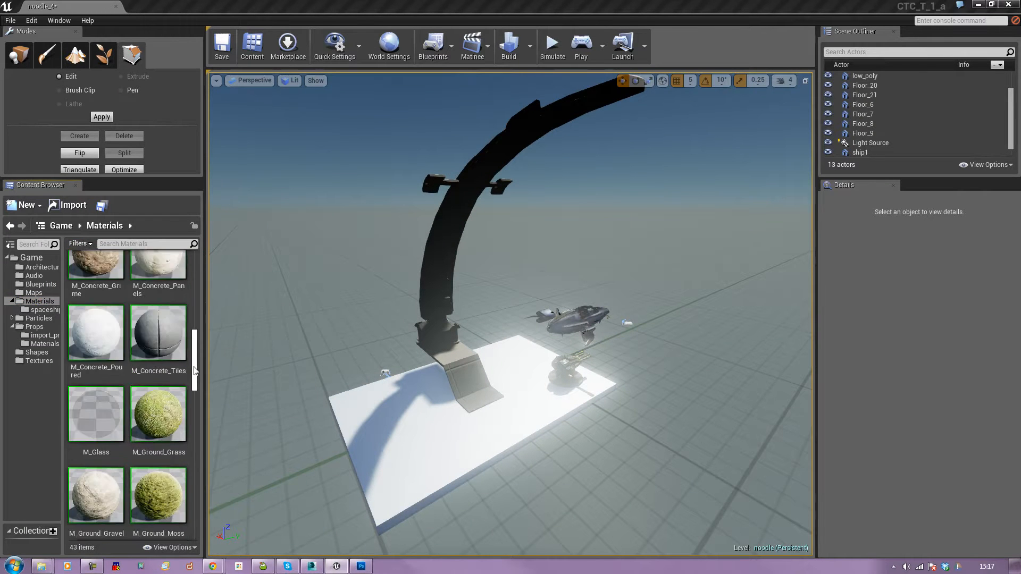
pyautogui.scroll(-3, 195, 399)
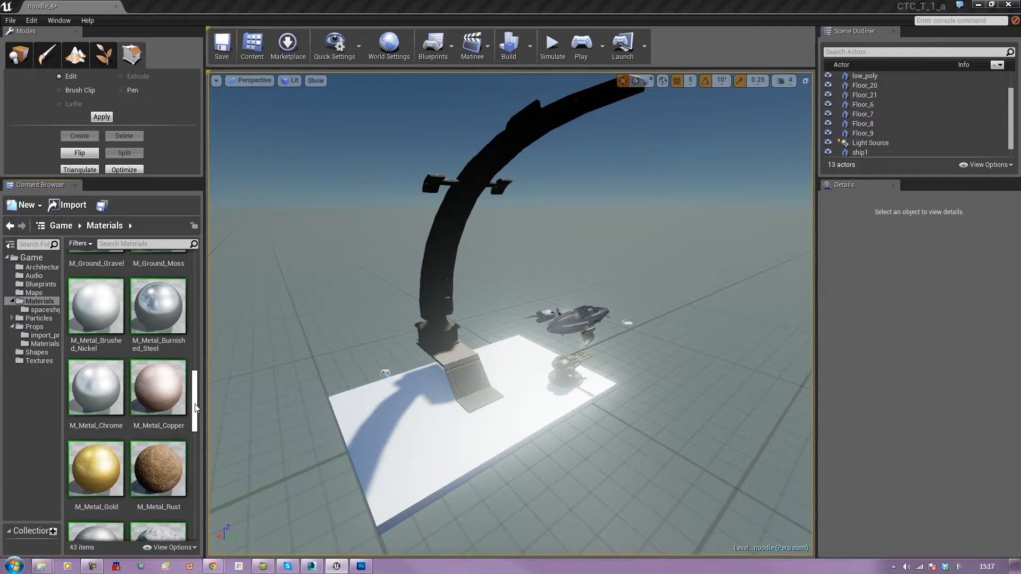
pyautogui.moveTo(195, 407); pyautogui.dragTo(196, 430)
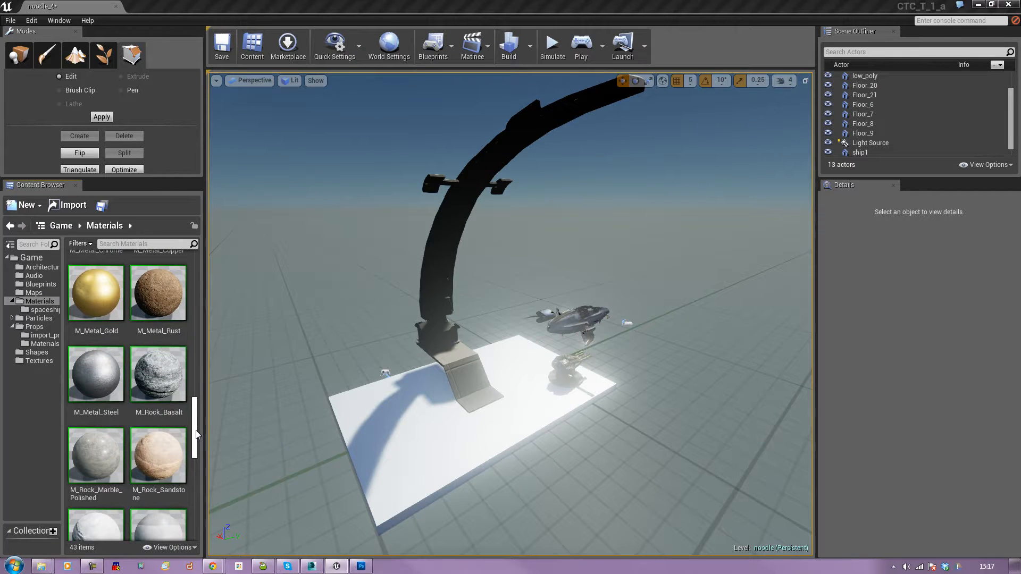
pyautogui.click(101, 392)
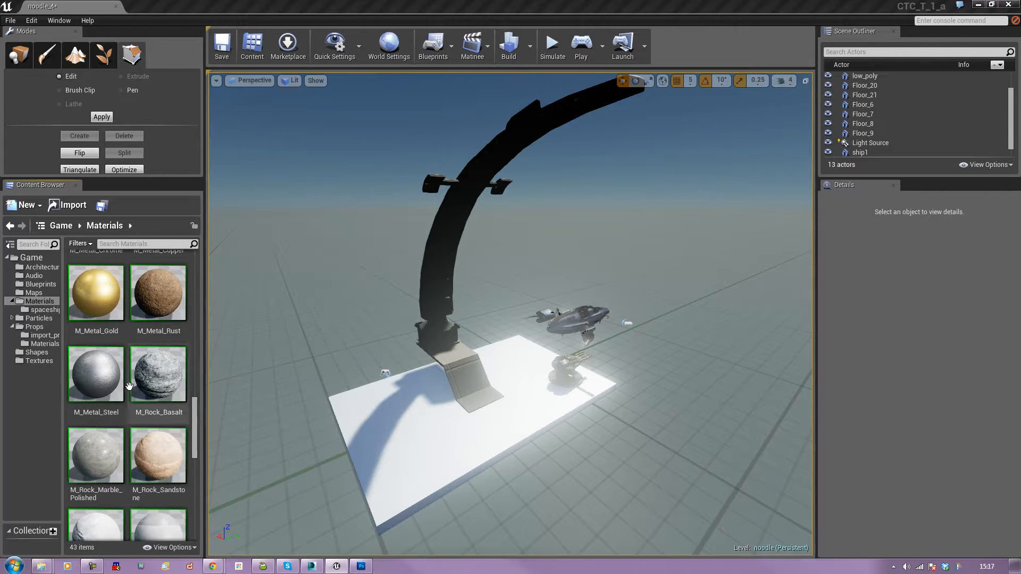
pyautogui.click(424, 296)
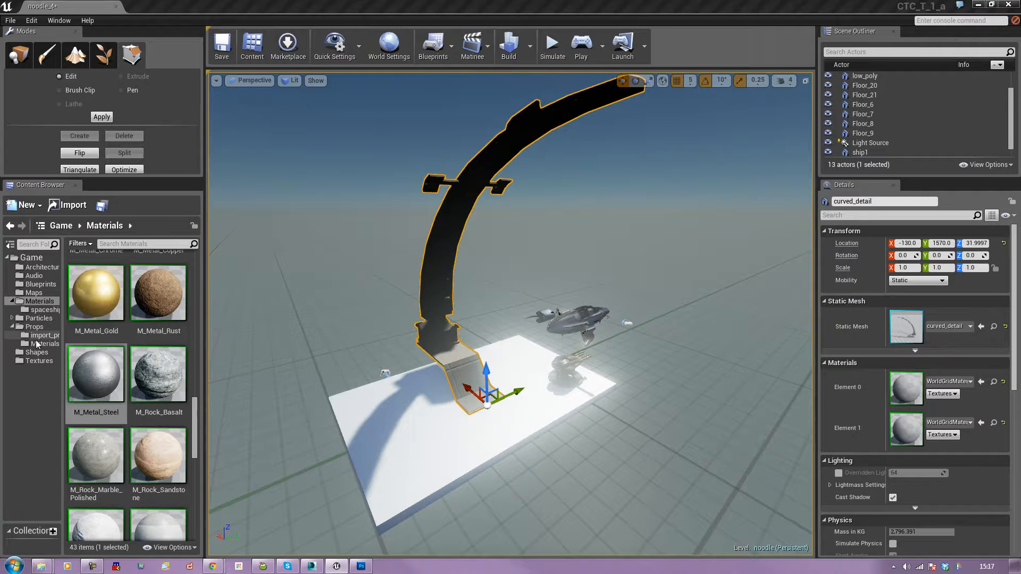
# Step: Reopen the curved_detail mesh with the Materials folder alongside and frame the arch's base and lower details in the preview
pyautogui.click(37, 336)
pyautogui.doubleClick(98, 281)
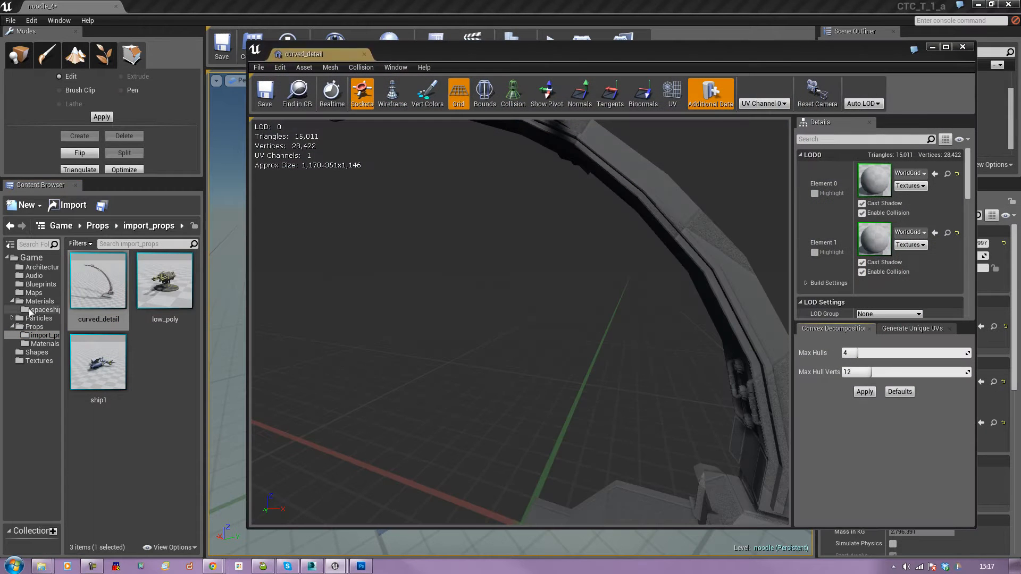
pyautogui.click(38, 302)
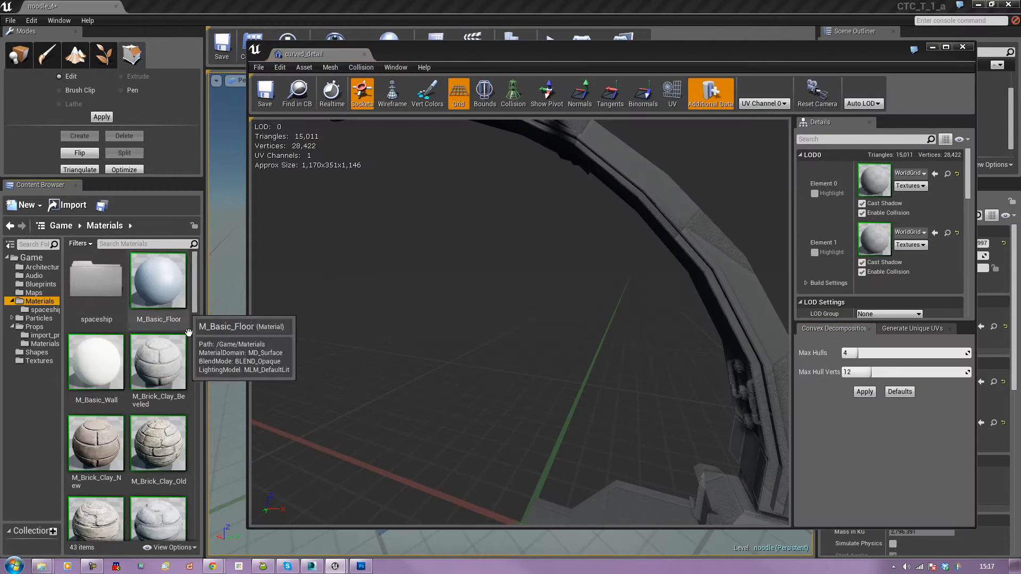
pyautogui.moveTo(196, 305); pyautogui.dragTo(188, 384)
pyautogui.moveTo(570, 378); pyautogui.dragTo(649, 382, button='right')
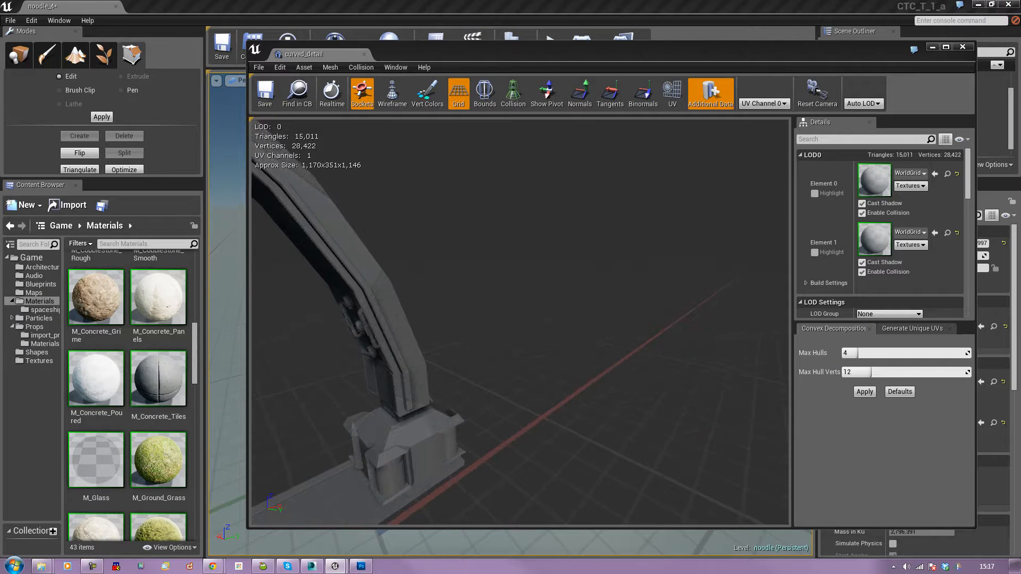
pyautogui.scroll(3, 452, 386)
pyautogui.moveTo(428, 391); pyautogui.dragTo(400, 393, button='right')
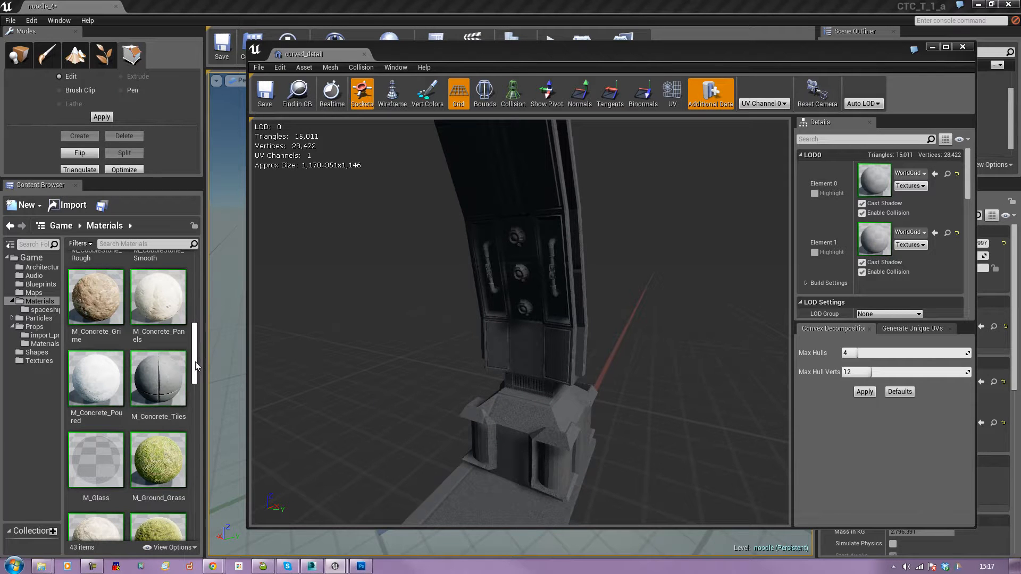
# Step: Assign the M_Metal_Brushed_Nickel material to Element 0 of the arch mesh
pyautogui.moveTo(200, 372); pyautogui.dragTo(200, 404)
pyautogui.click(96, 357)
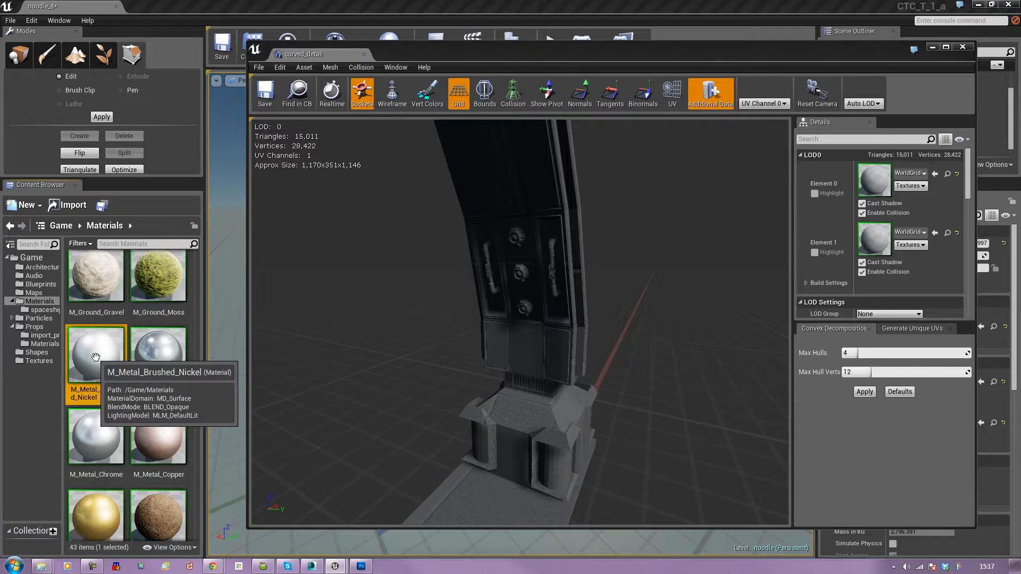
pyautogui.click(935, 175)
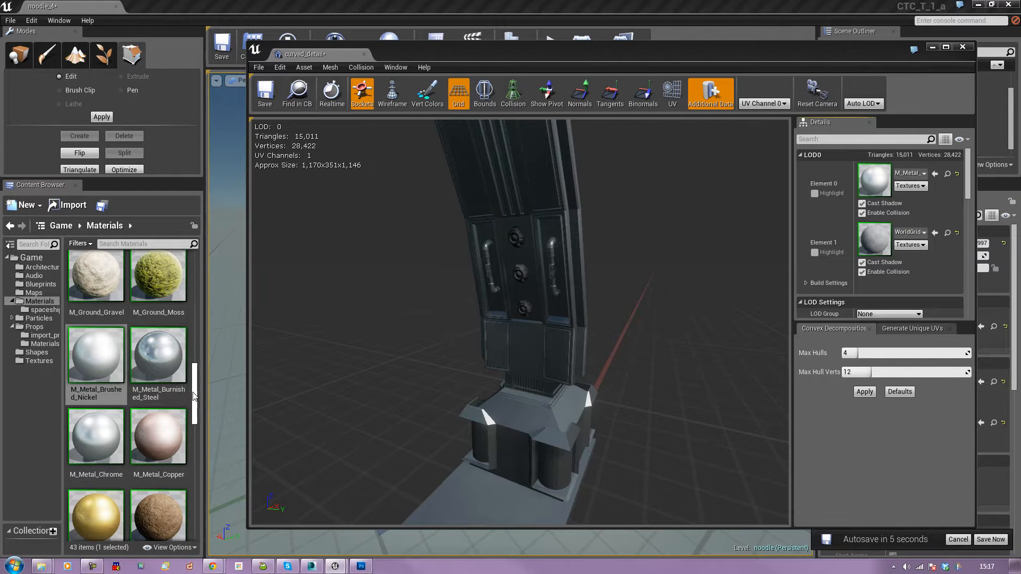
# Step: Assign the M_Metal_Gold material to Element 1 of the arch mesh and inspect it in the preview
pyautogui.scroll(-5, 82, 371)
pyautogui.click(82, 371)
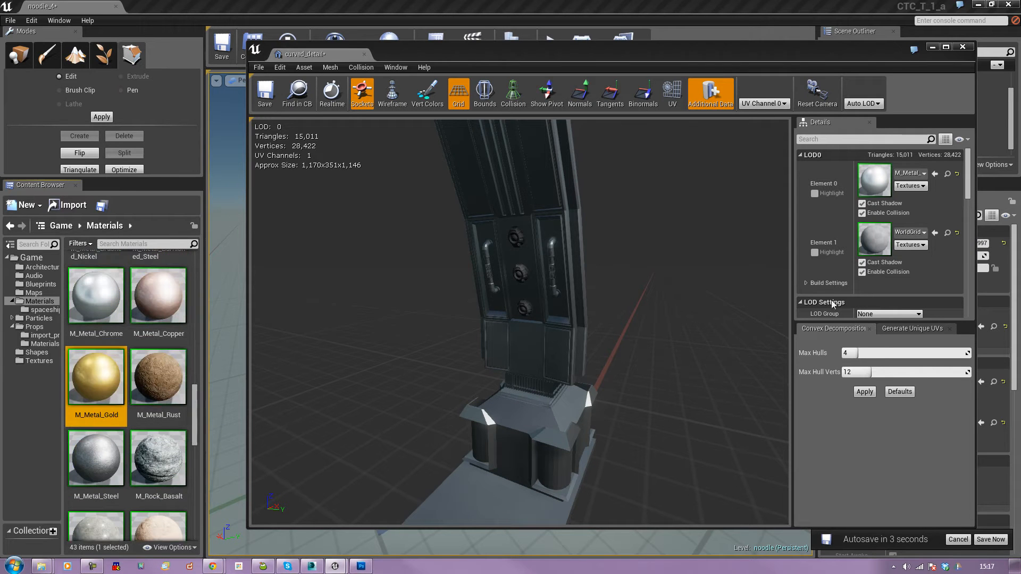
pyautogui.click(938, 234)
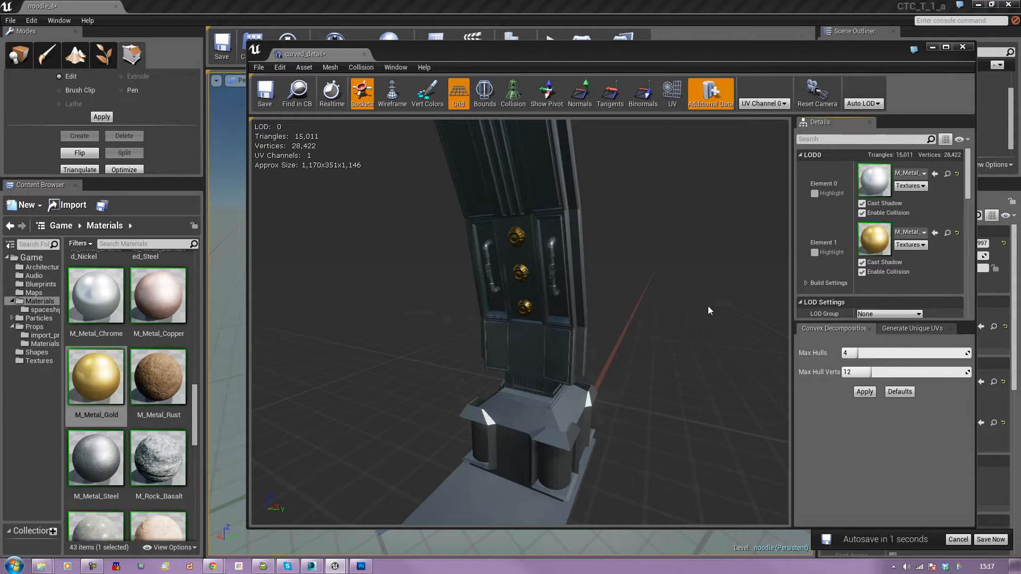
pyautogui.moveTo(619, 209); pyautogui.dragTo(367, 269, button='right')
pyautogui.moveTo(522, 322); pyautogui.dragTo(654, 319)
pyautogui.moveTo(654, 319); pyautogui.dragTo(673, 288, button='right')
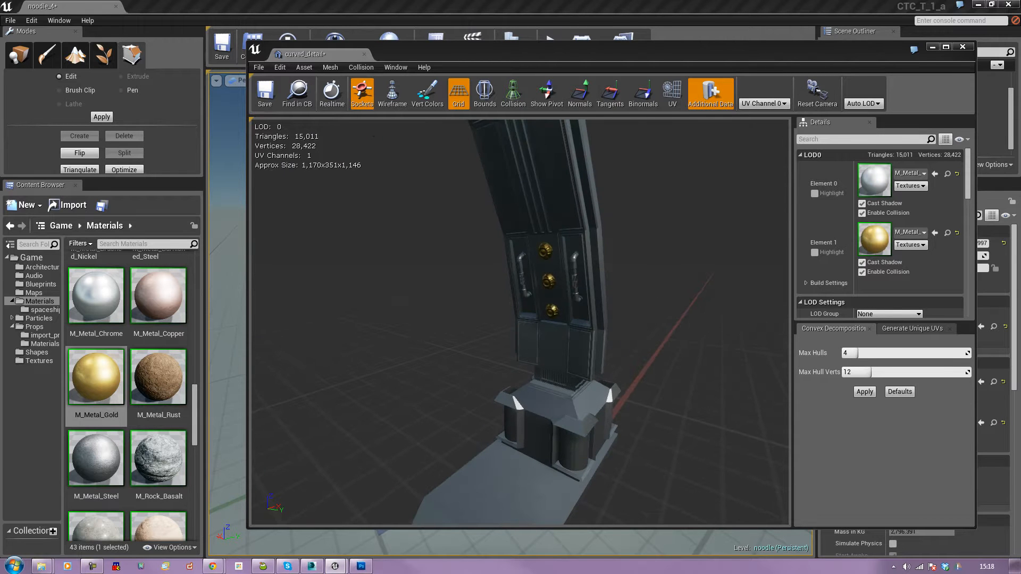
# Step: Try the M_Tech_Panel material on Element 1 of the arch mesh
pyautogui.scroll(-5, 197, 439)
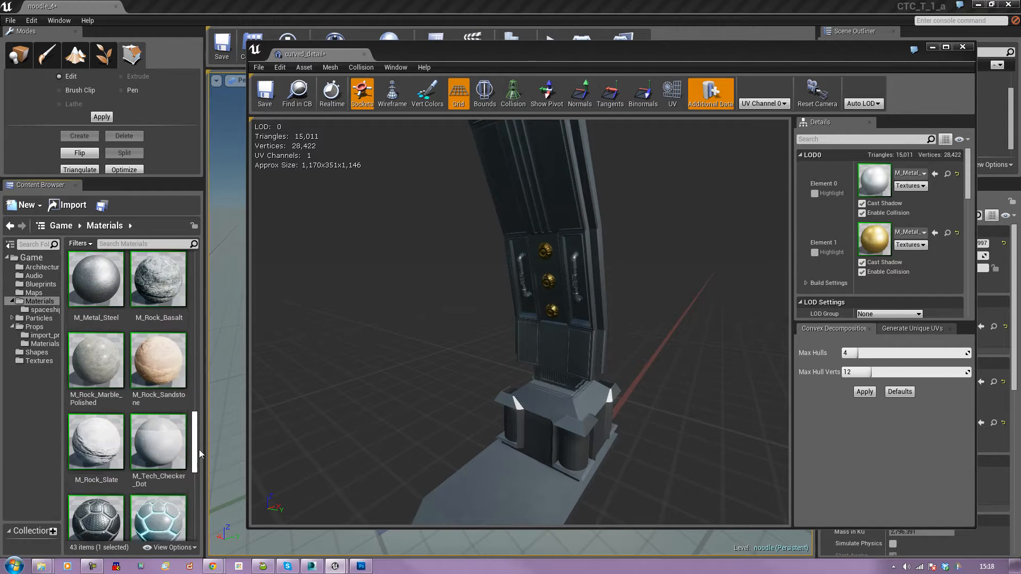
pyautogui.scroll(-3, 199, 457)
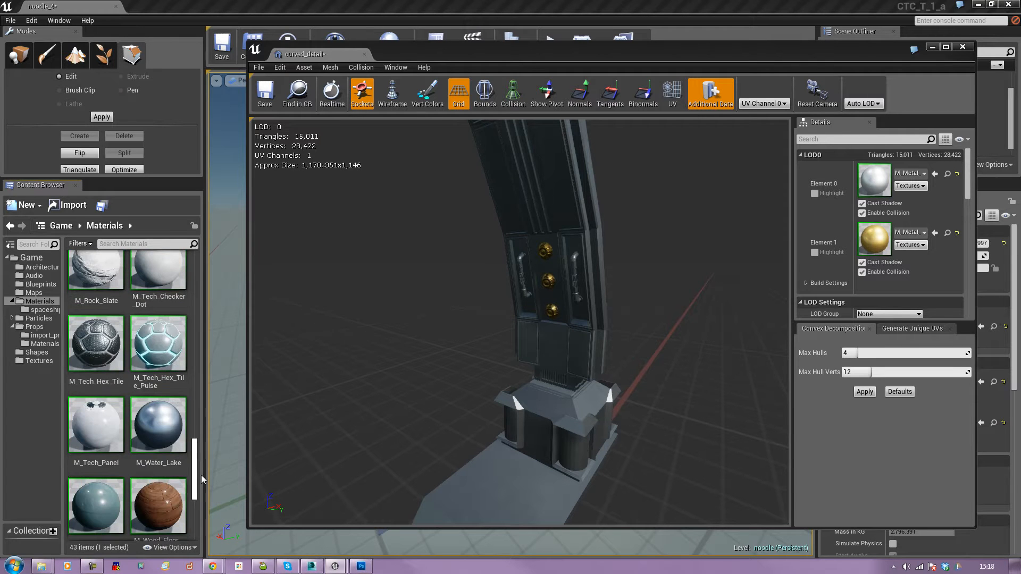
pyautogui.click(935, 232)
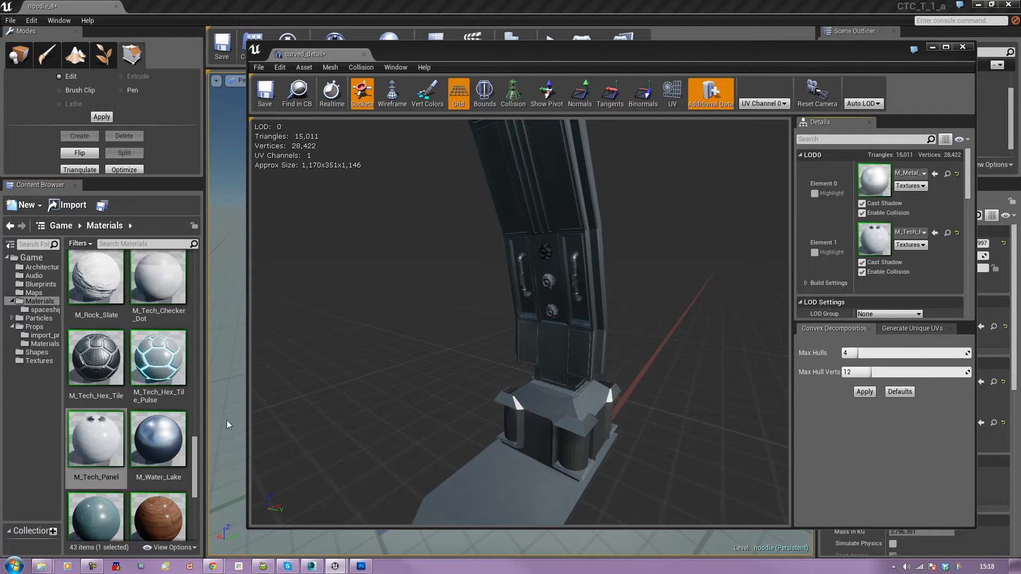
# Step: Try M_Metal_Steel and M_Metal_Chrome in turn on Element 1 of the arch mesh
pyautogui.moveTo(196, 457); pyautogui.dragTo(204, 412)
pyautogui.click(96, 404)
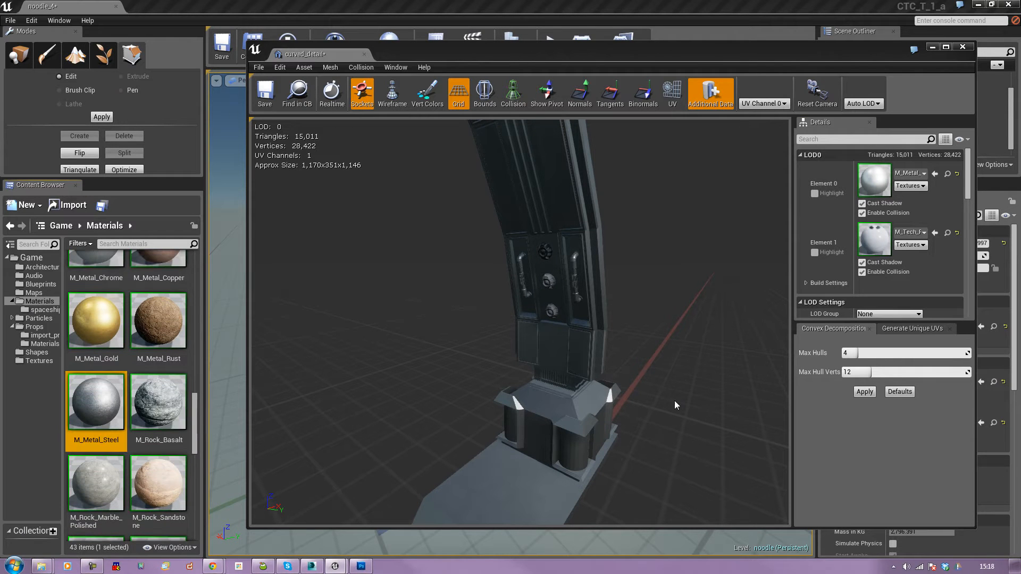
pyautogui.click(936, 233)
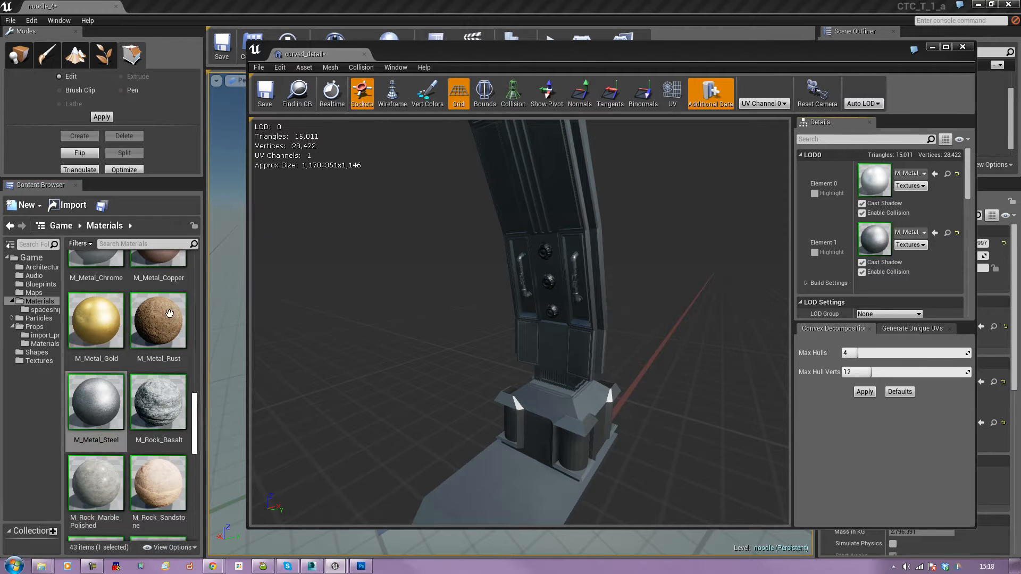
pyautogui.click(96, 264)
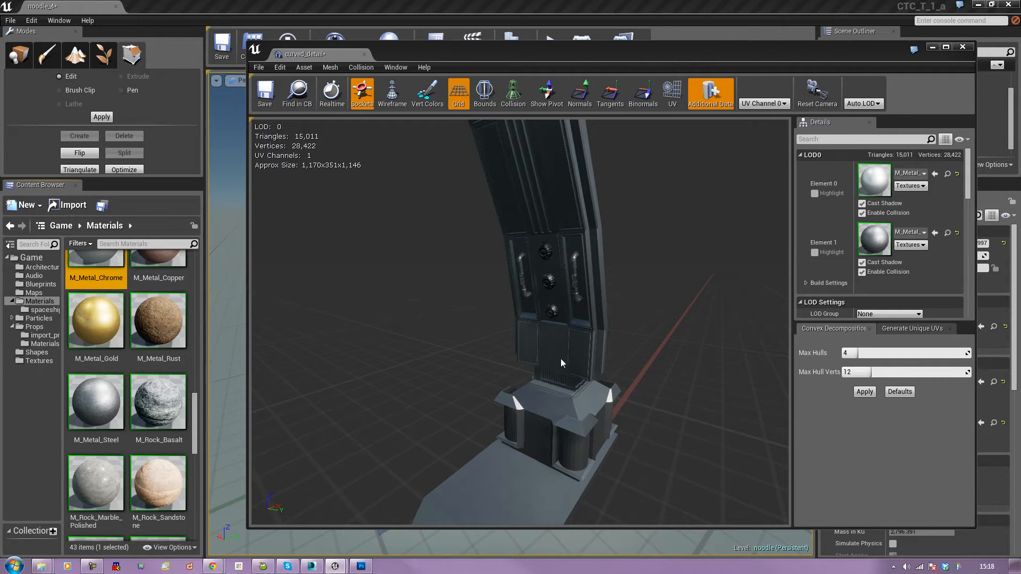
pyautogui.click(935, 233)
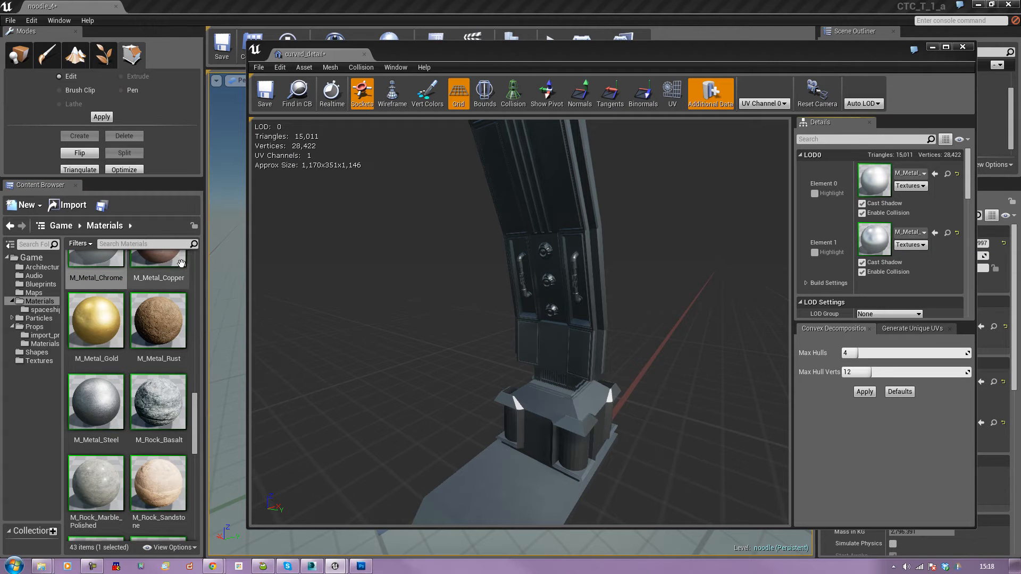
# Step: Assign the M_Metal_Copper material to Element 1 of the arch mesh
pyautogui.click(158, 266)
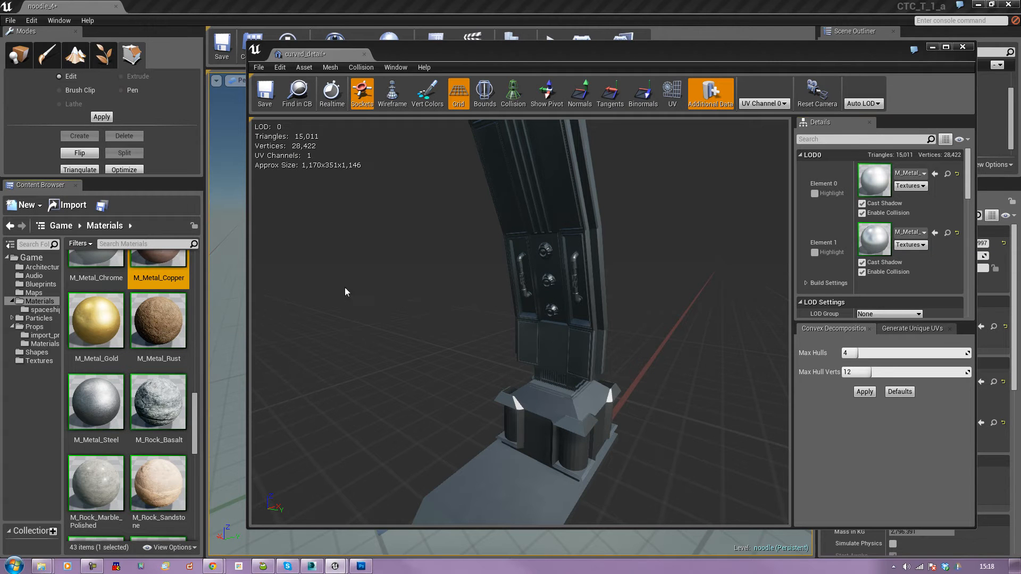
pyautogui.click(934, 232)
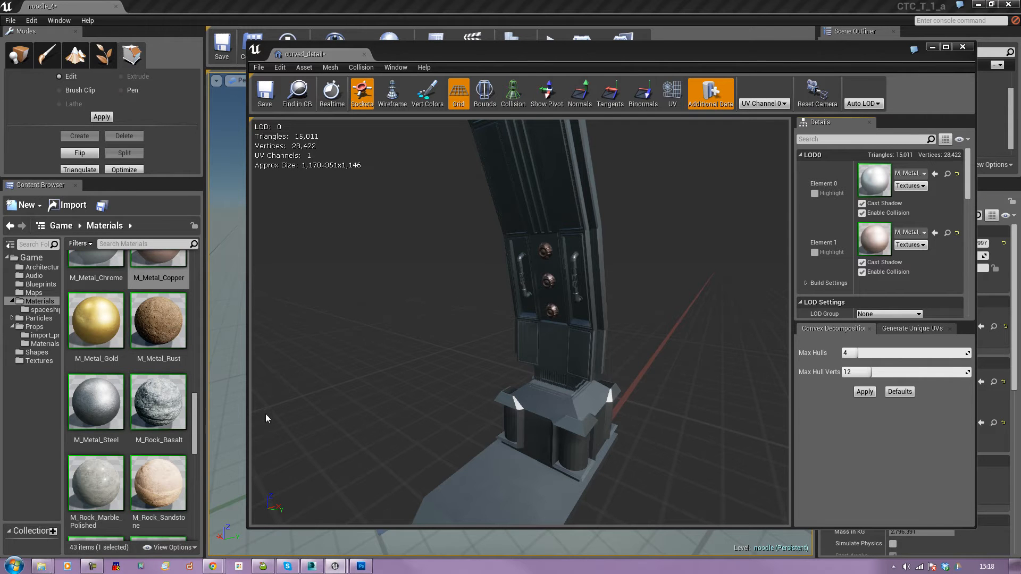
# Step: Assign the M_Metal_Burnished_Steel material to Element 0 of the arch mesh and view the whole arch
pyautogui.scroll(3, 199, 406)
pyautogui.scroll(2, 200, 406)
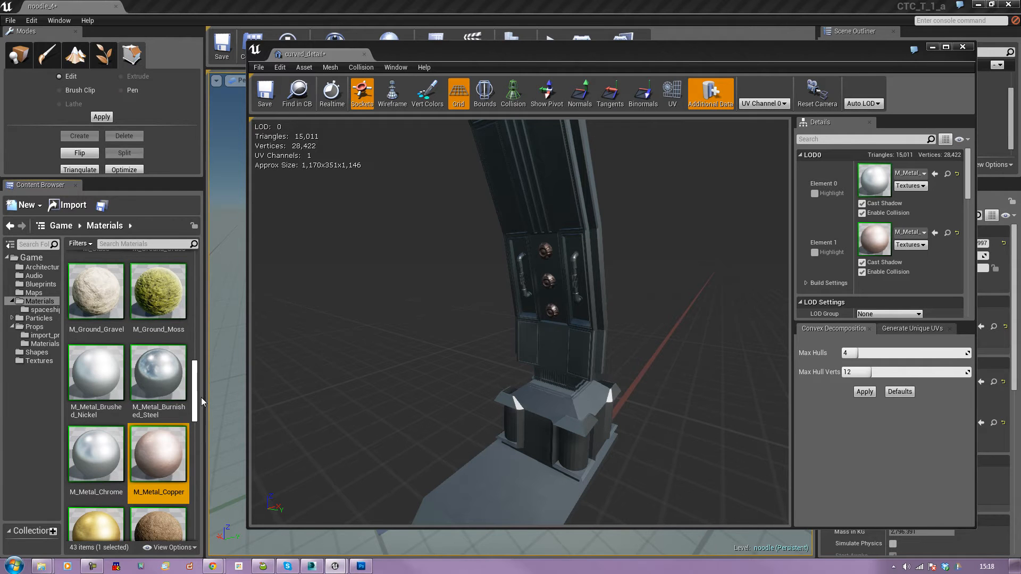
pyautogui.click(161, 374)
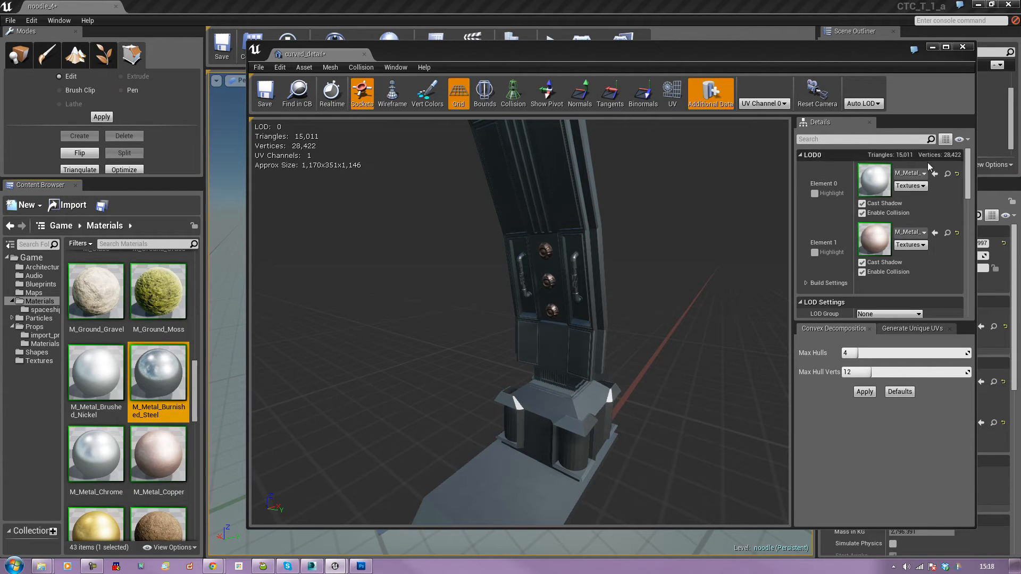
pyautogui.click(936, 173)
pyautogui.moveTo(654, 251); pyautogui.dragTo(431, 290, button='right')
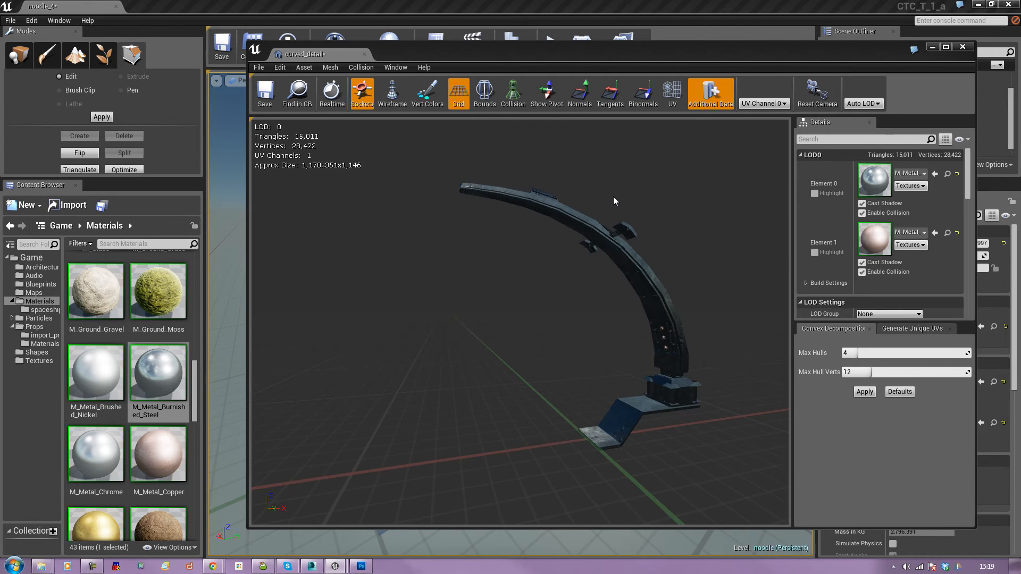
# Step: Save and close the arch mesh, then clear the selection in the level
pyautogui.click(267, 95)
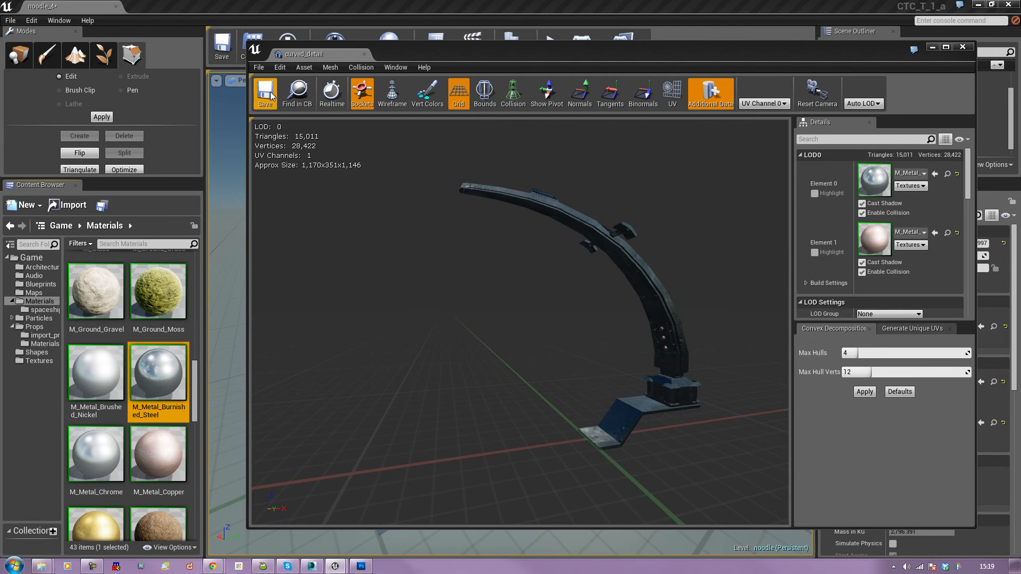
pyautogui.click(962, 47)
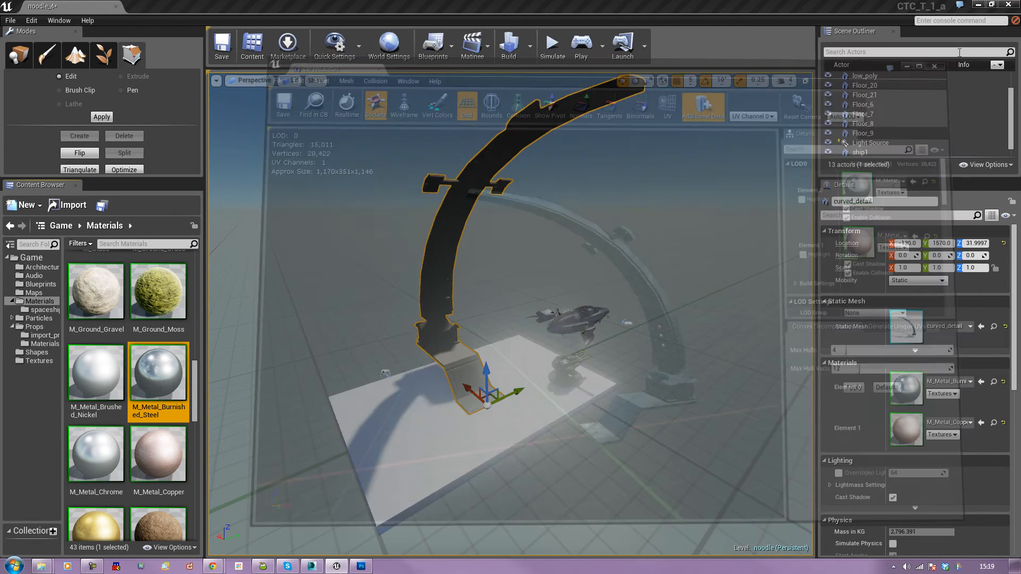
pyautogui.click(682, 203)
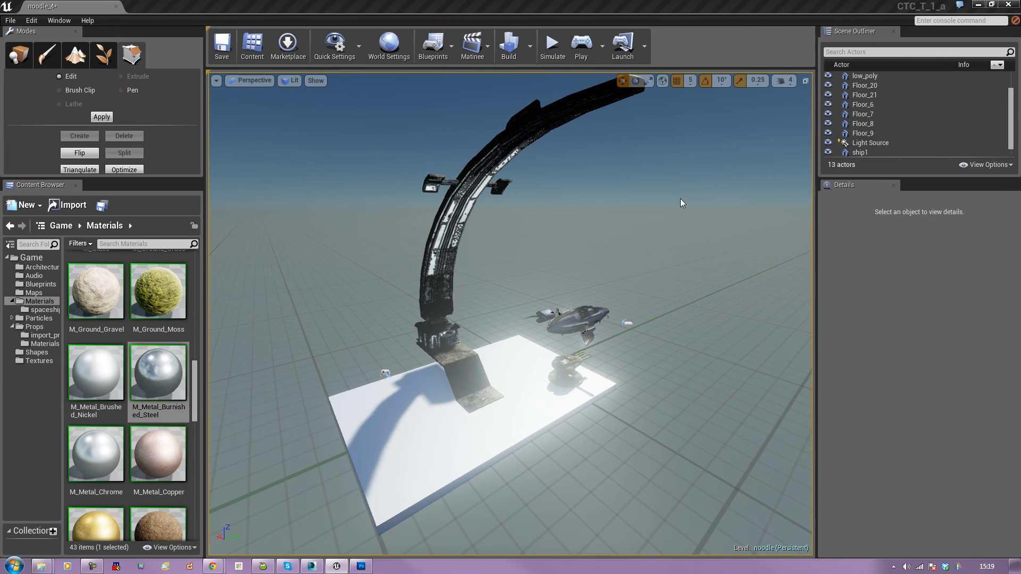